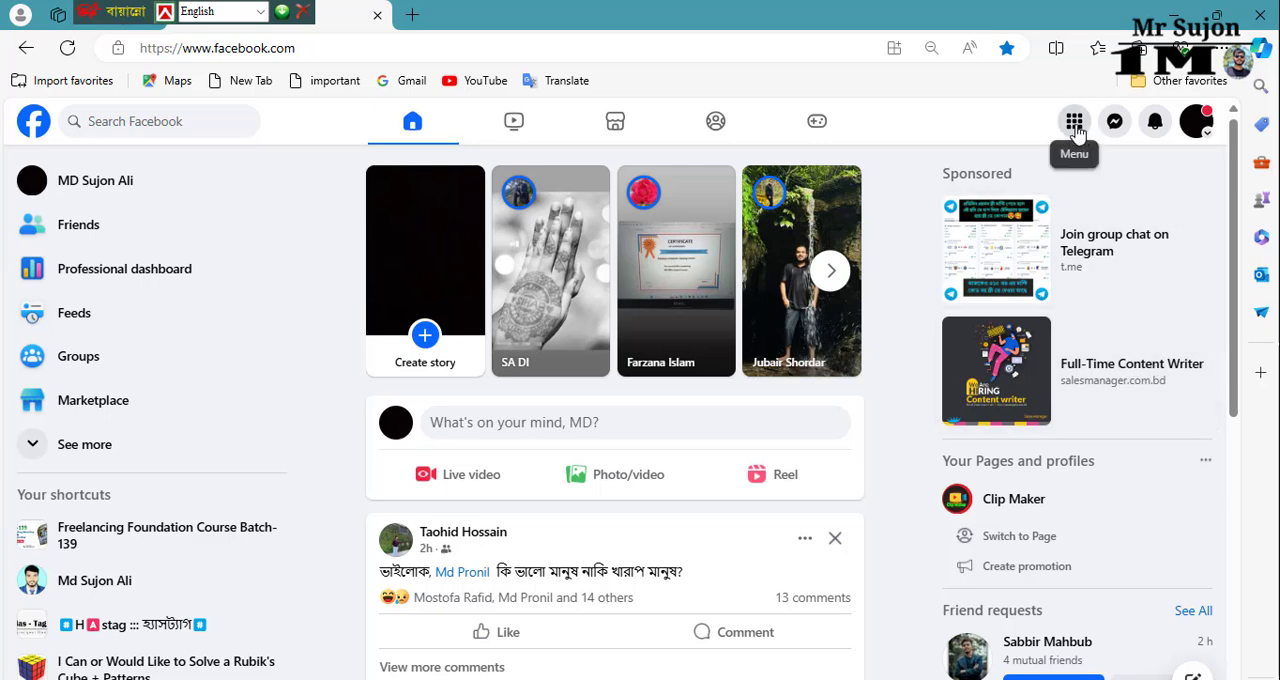
Step: Start creating a new Facebook Page and name it "Mona's Diary"
click(1074, 124)
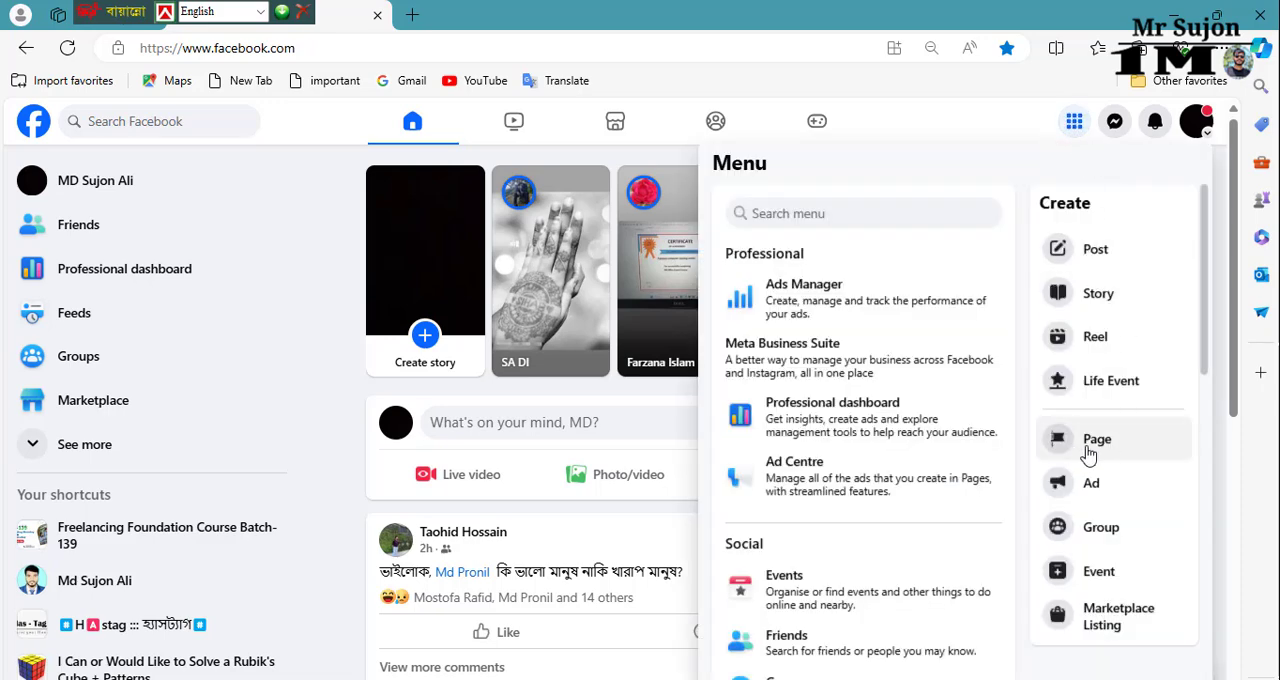
click(1093, 450)
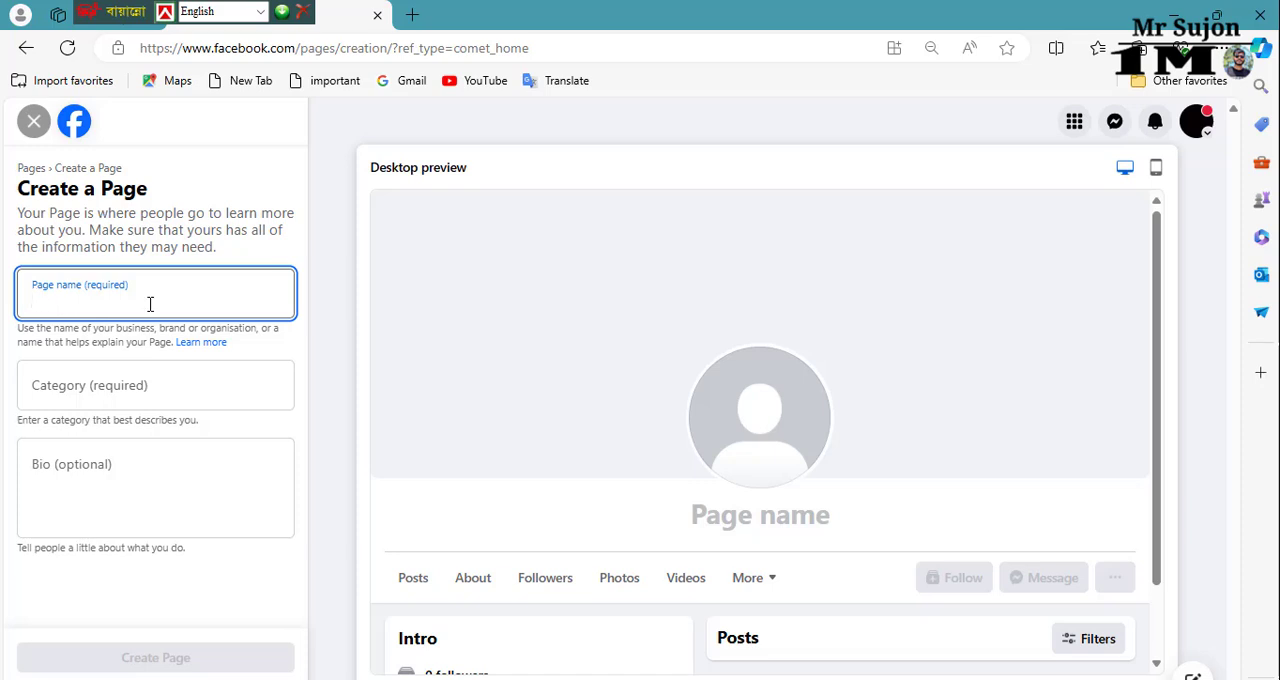
text(M)
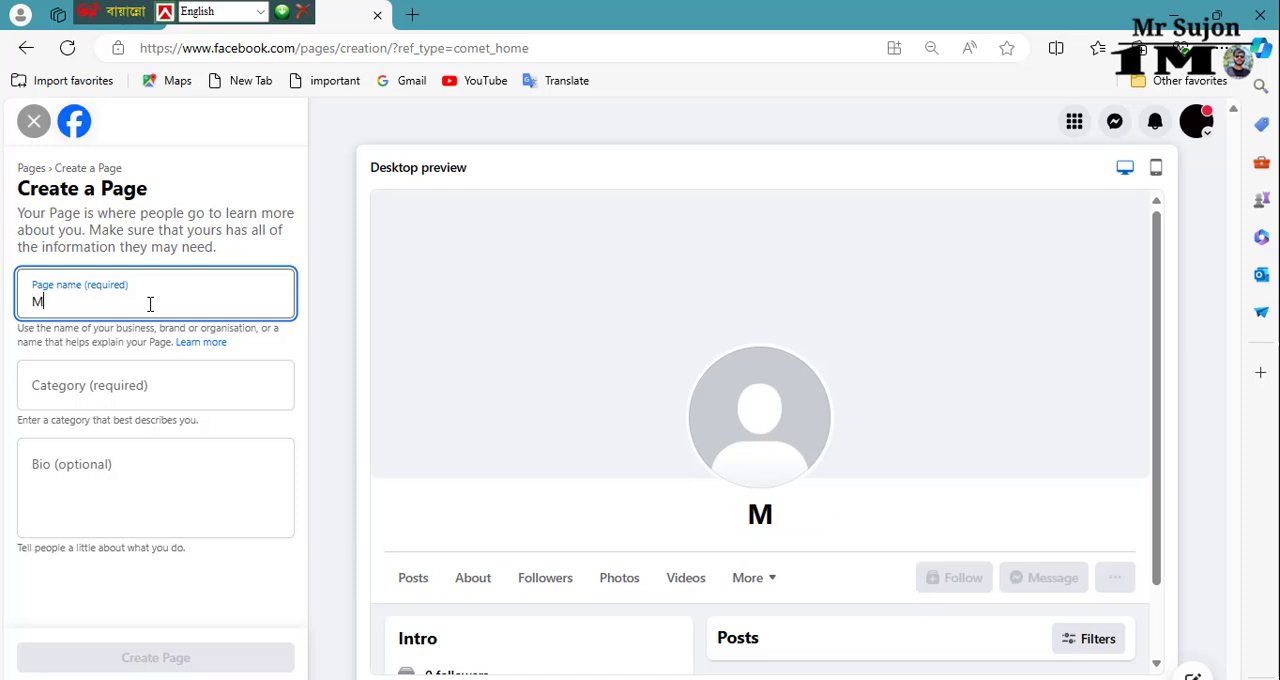
text(ona's Diary)
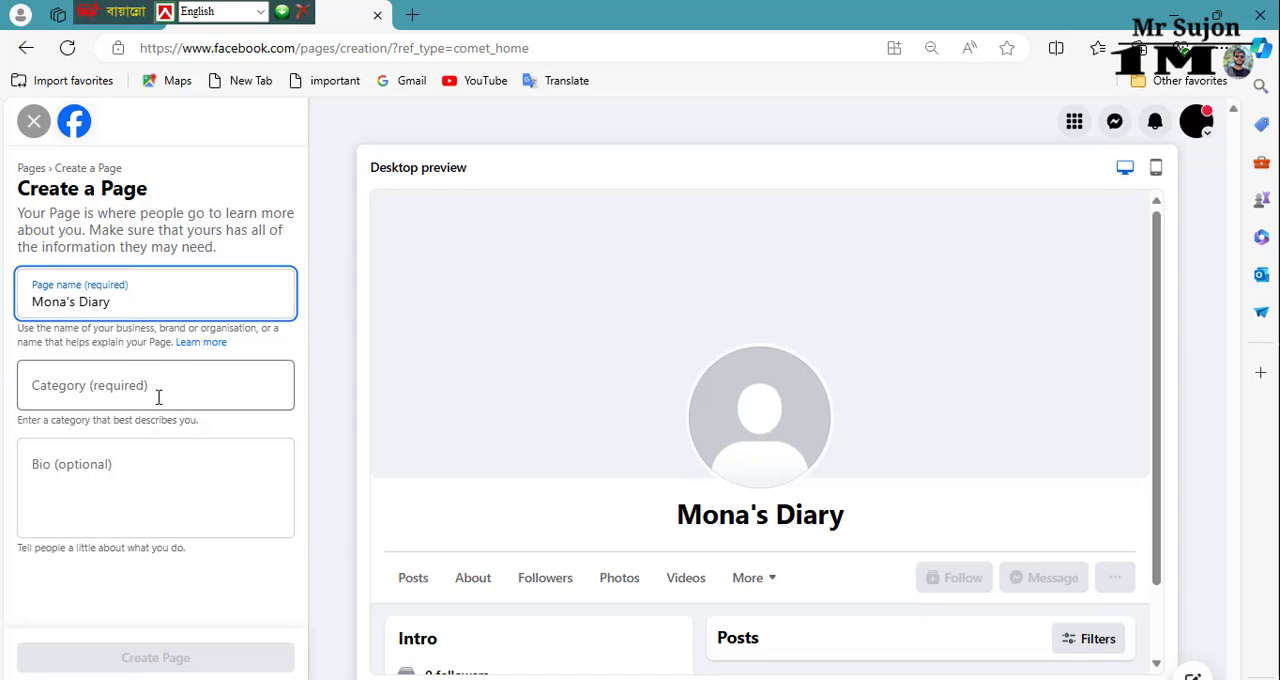
Step: Set the new Page's category to Digital creator
click(108, 385)
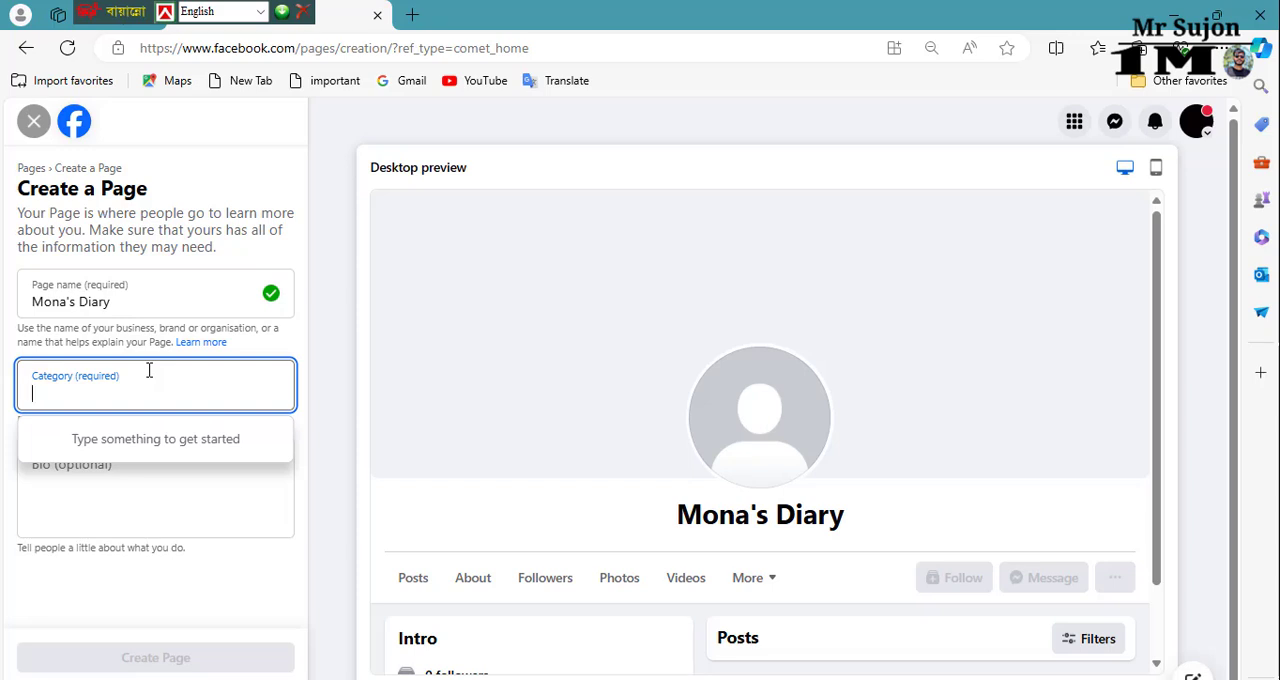
text(Di)
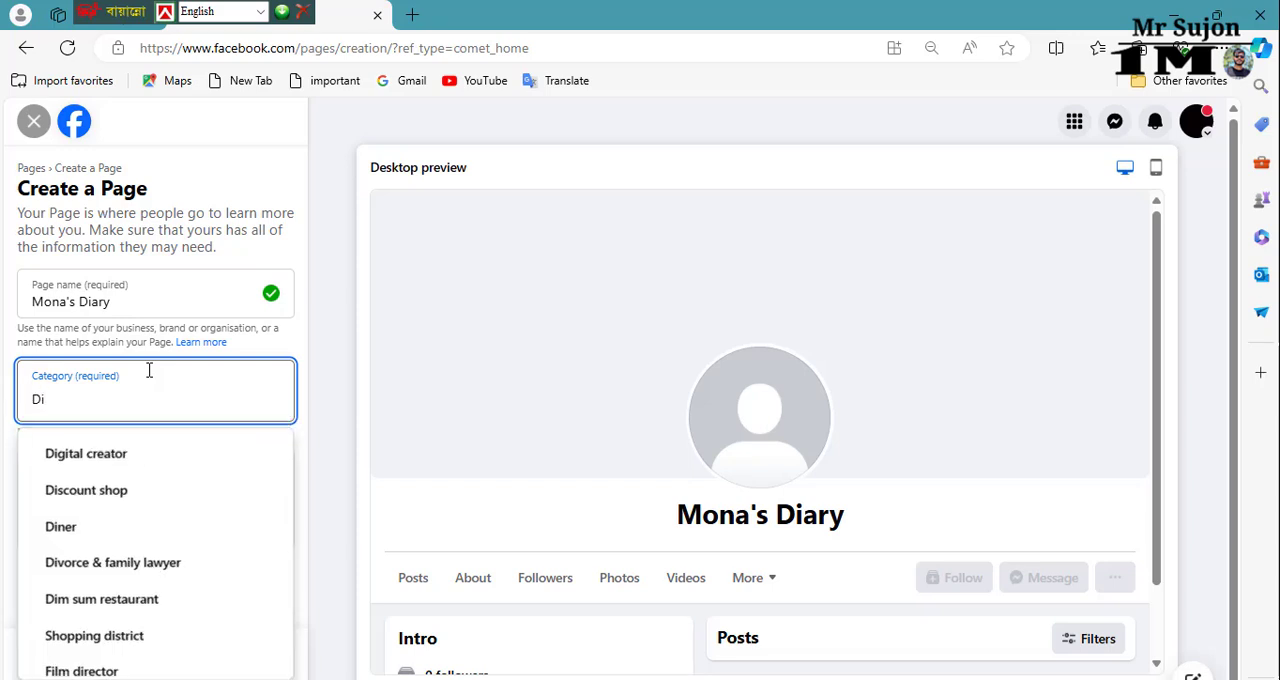
click(139, 456)
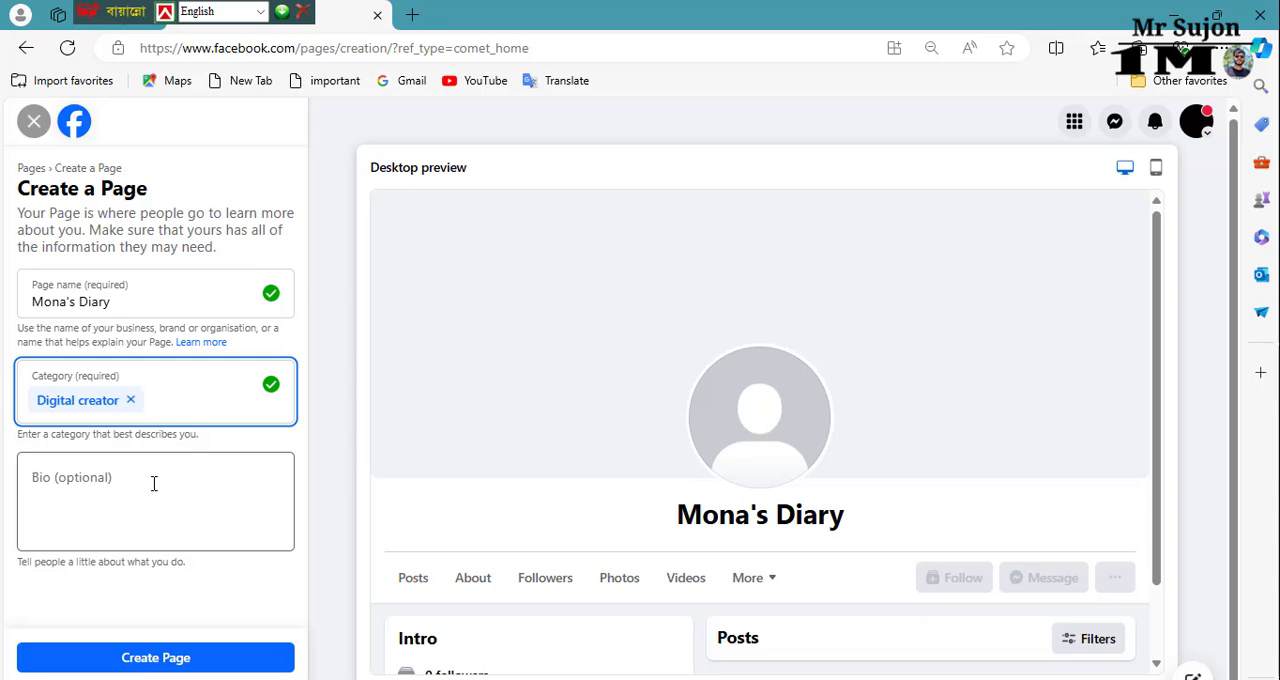
Step: Create the Page with a bio introducing the owner by name, "I will share many types of thoughts with you. Support me and keep me in your prayers."
click(154, 484)
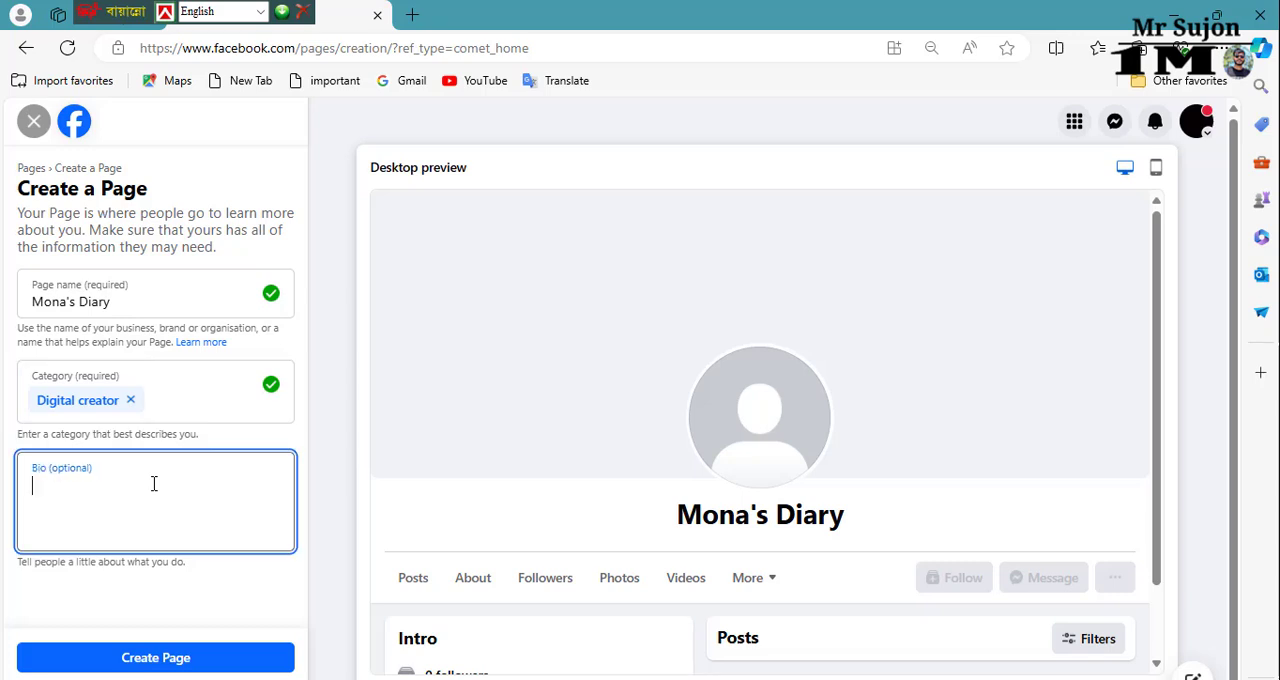
text(Hi, I am Sumona Akhter)
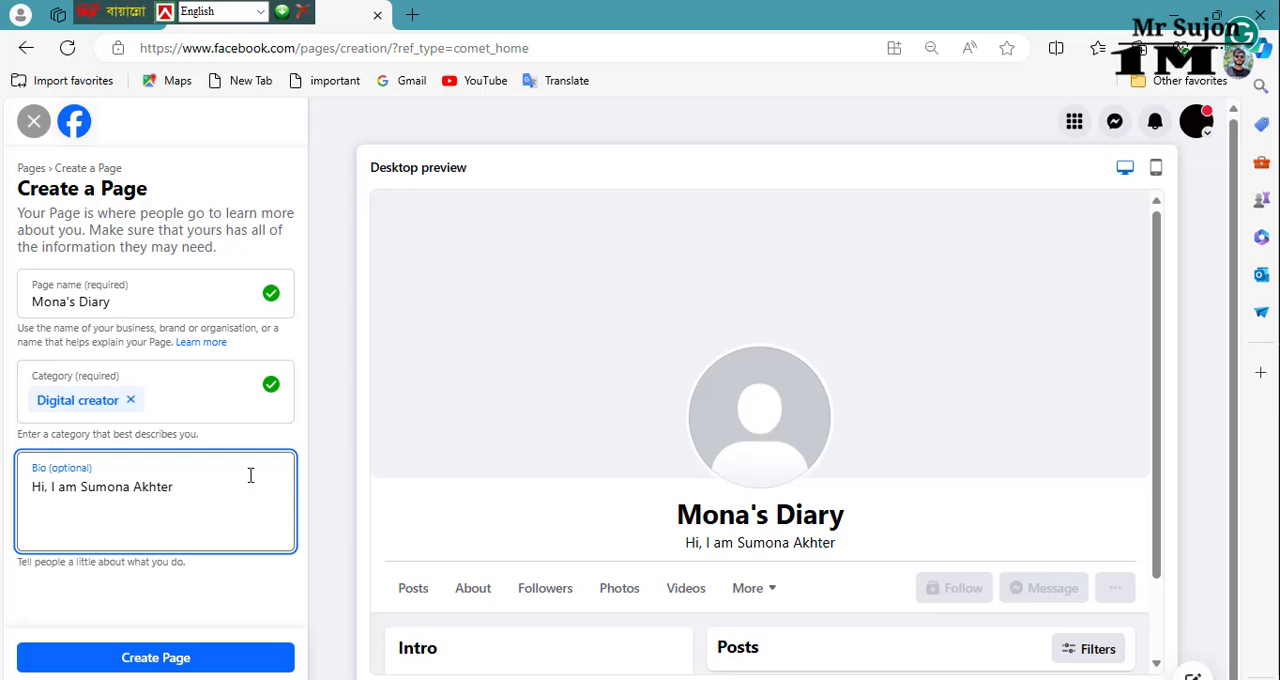
text(. I will share many types of thoughts with you. Support me and keep me in your prayers.)
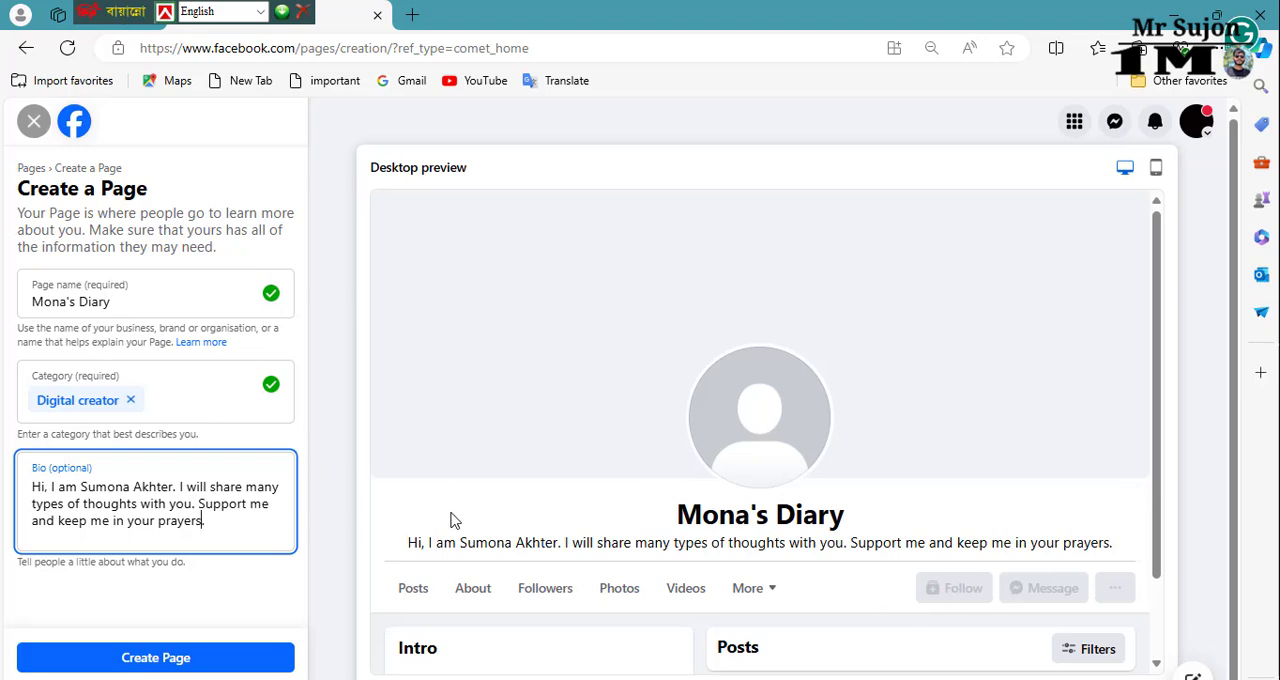
scroll(452, 520, down, 1)
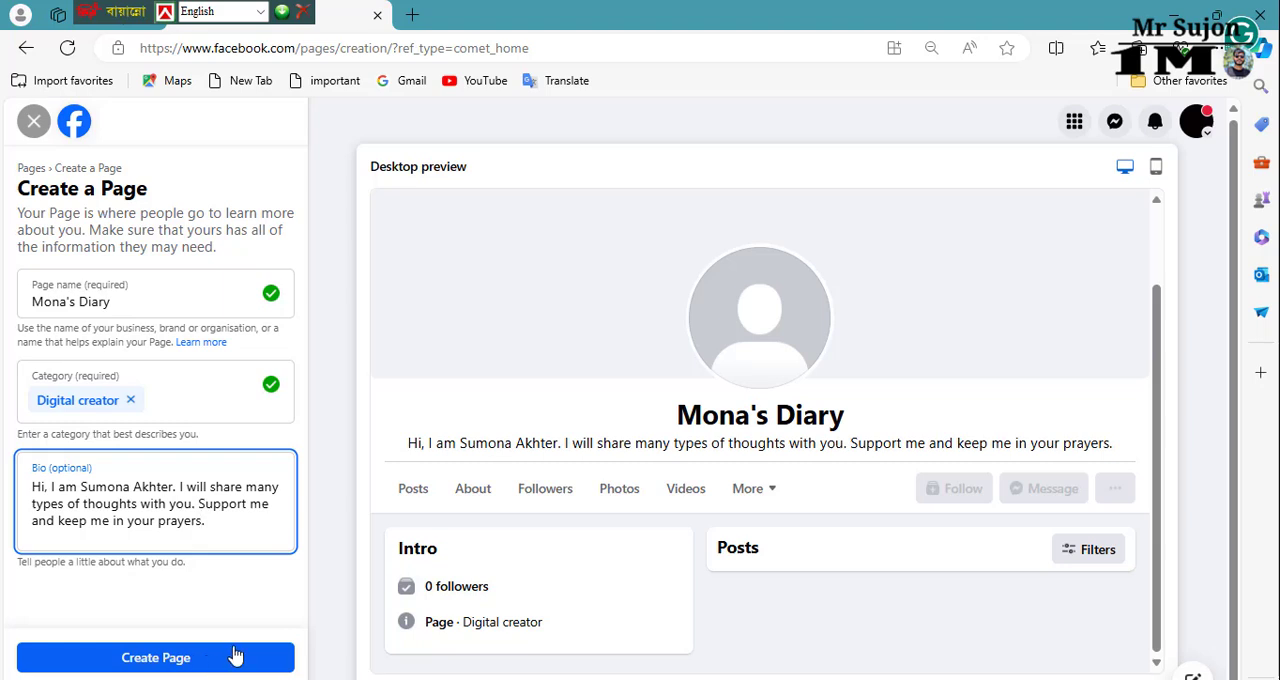
click(180, 661)
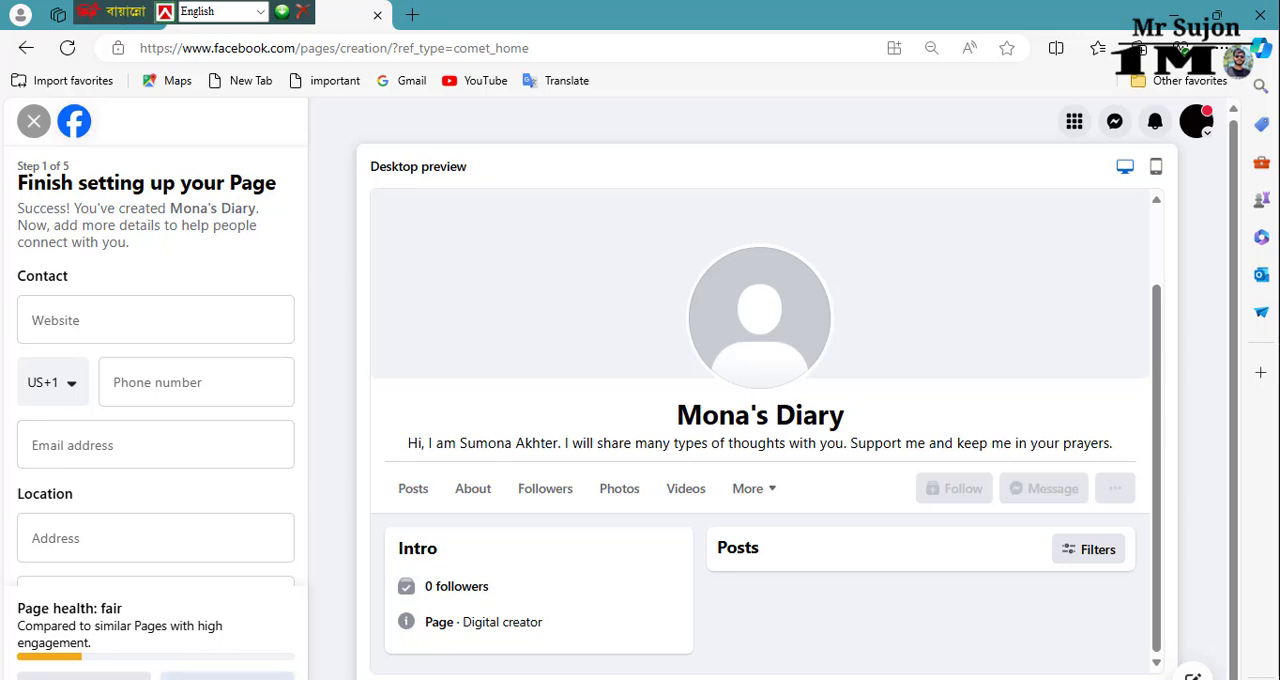
Step: Leave the contact and location details empty and upload the image Mona's-Diary from Downloads as the profile picture
click(227, 676)
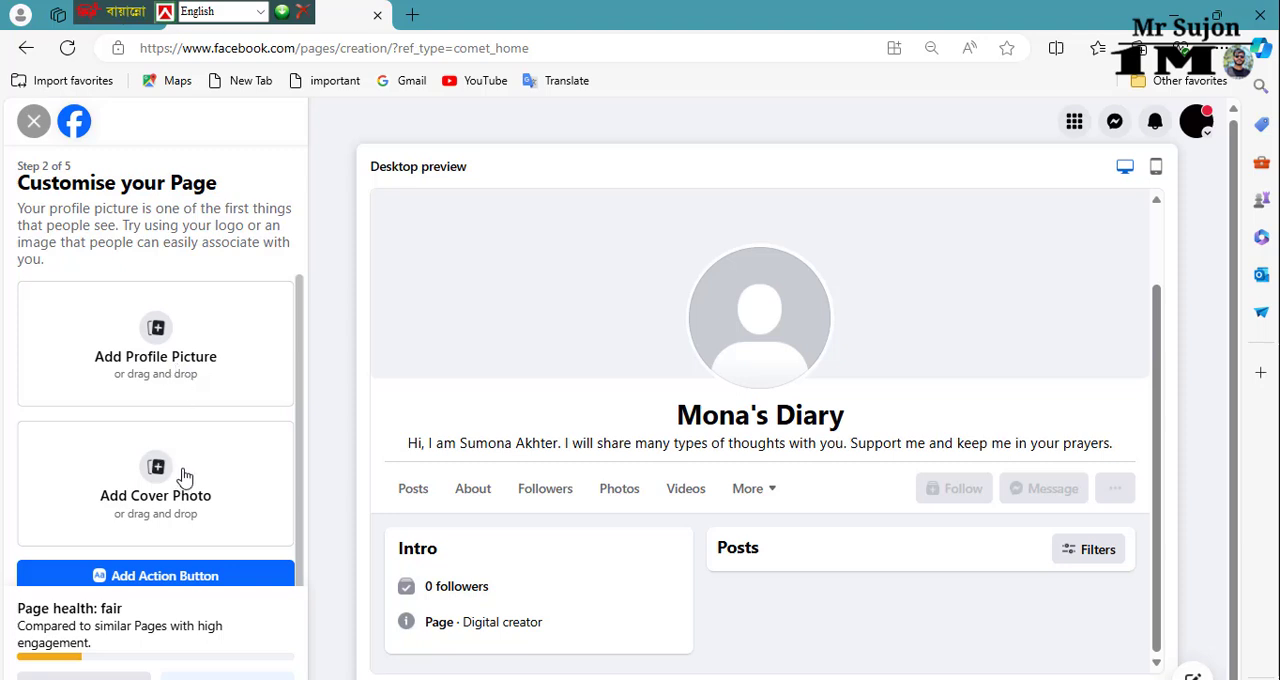
click(172, 349)
click(283, 193)
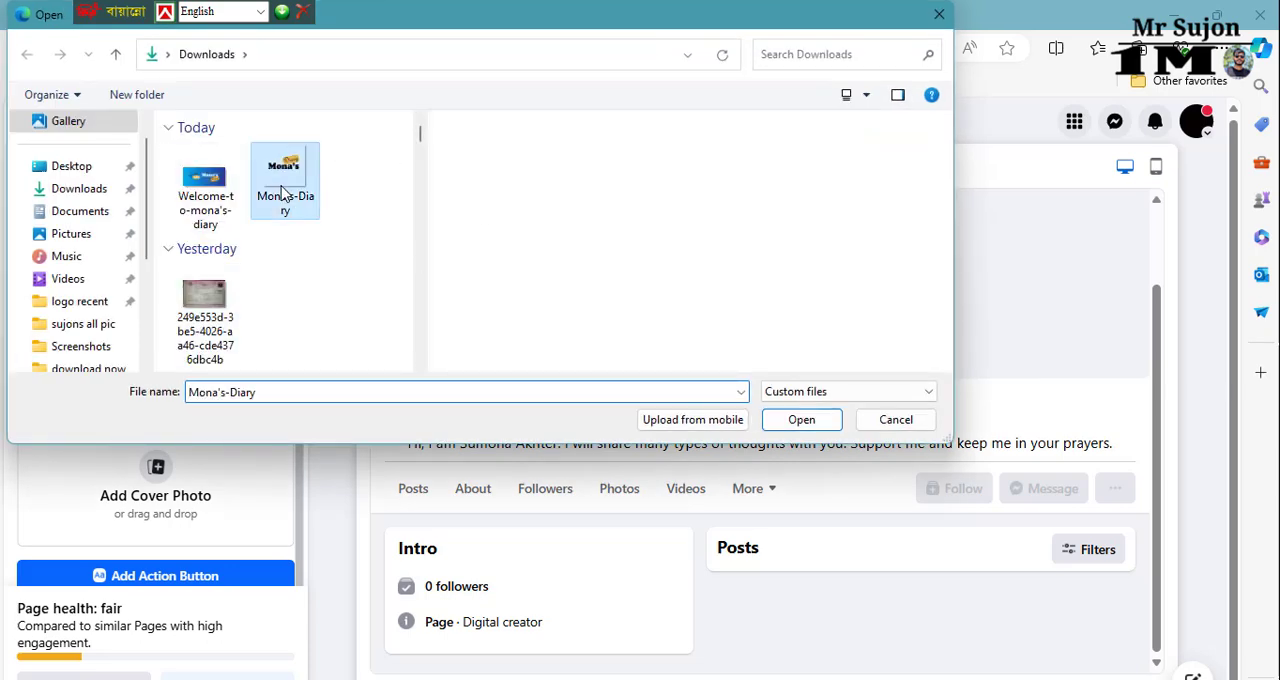
double_click(283, 193)
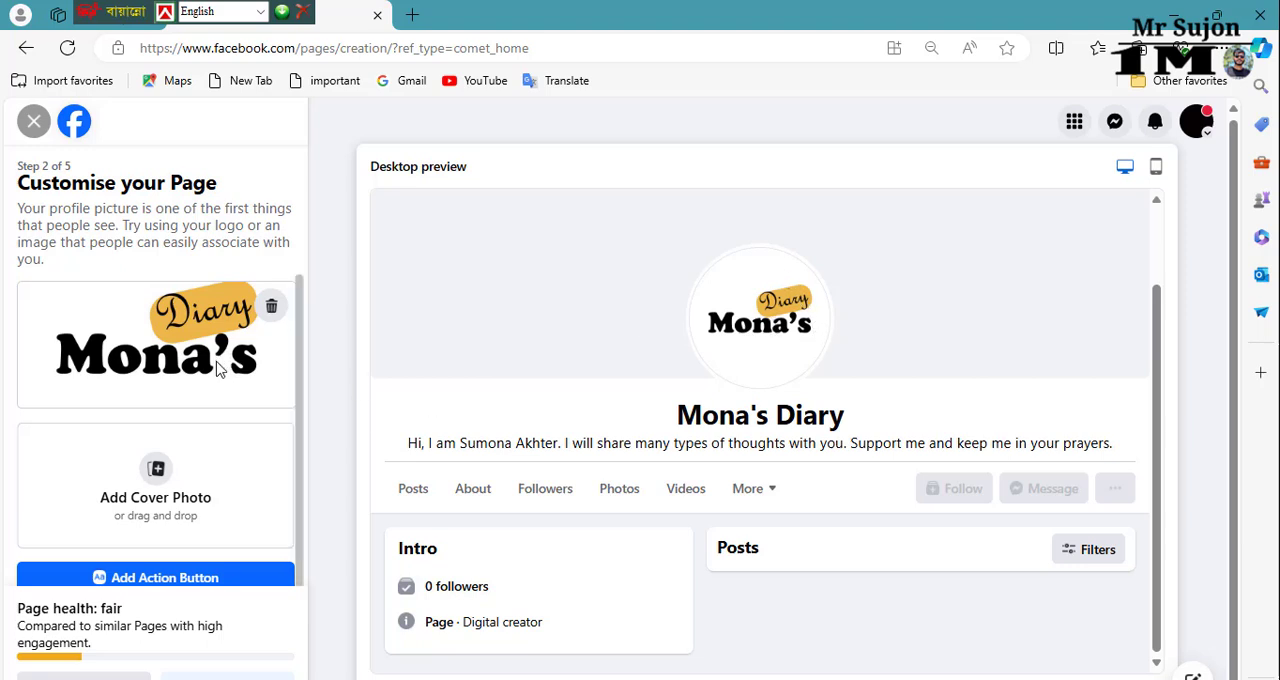
Step: Upload the image Welcome-to-mona's-diary from Downloads as the Page's cover photo and check the desktop preview
click(156, 497)
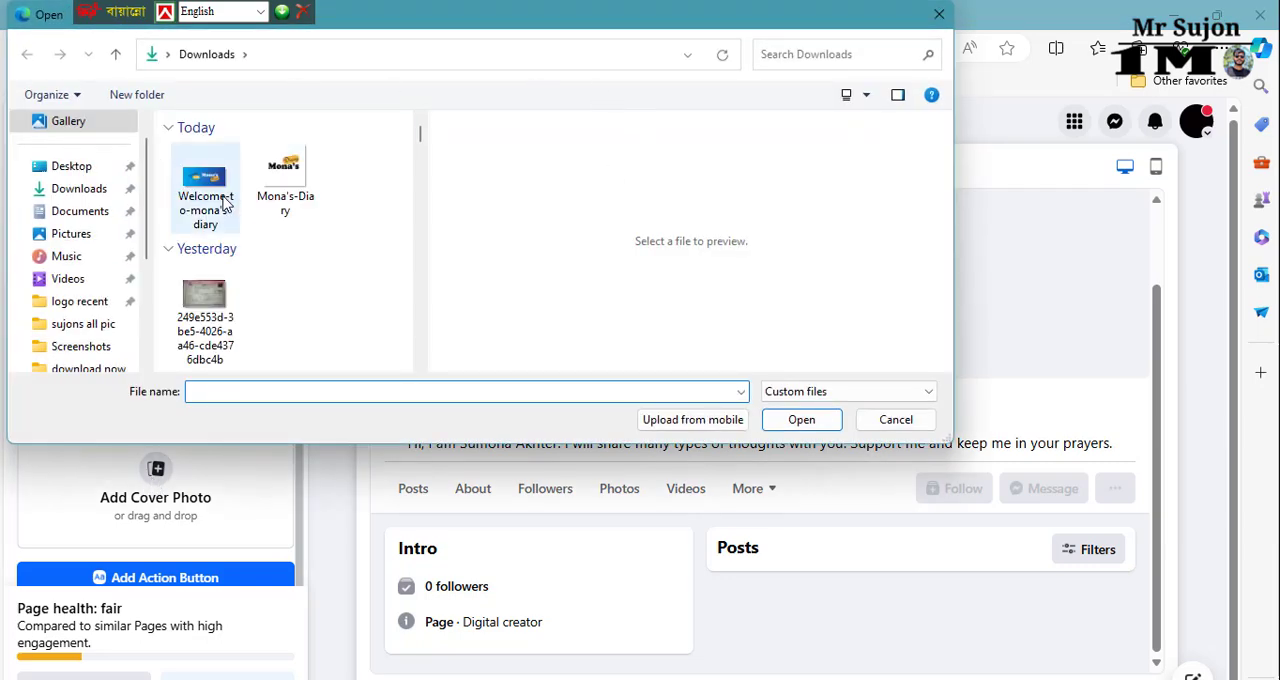
double_click(224, 203)
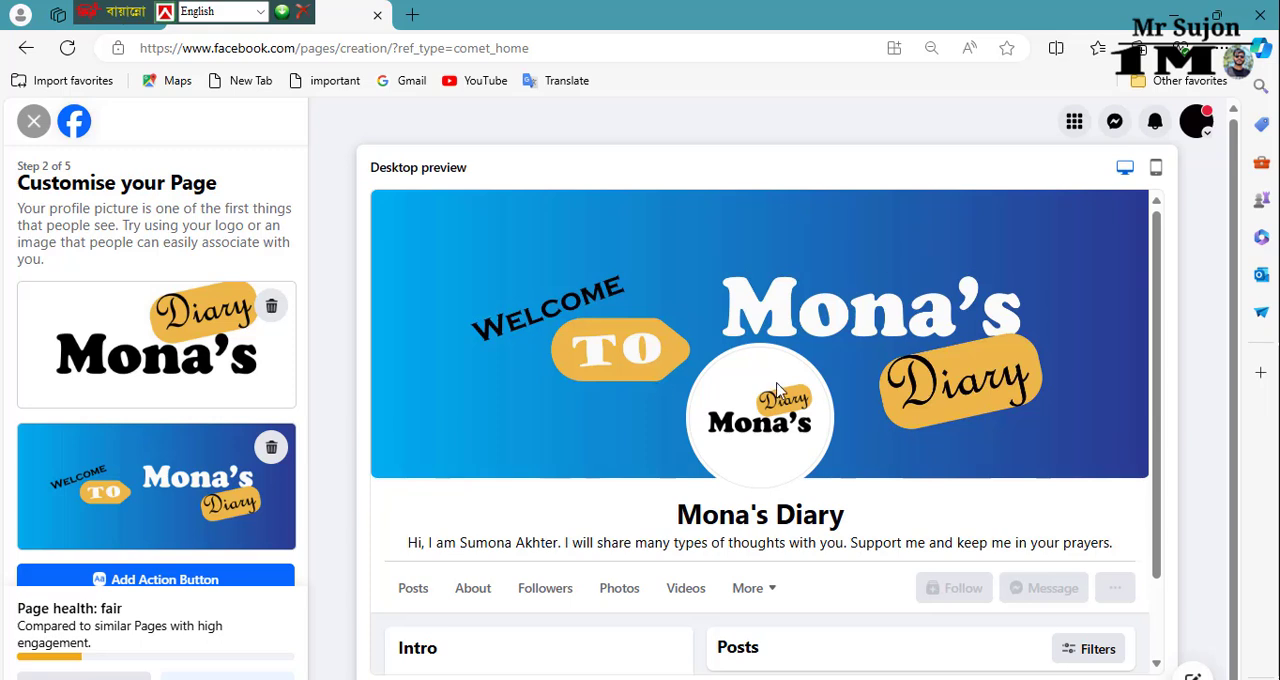
scroll(797, 331, down, 1)
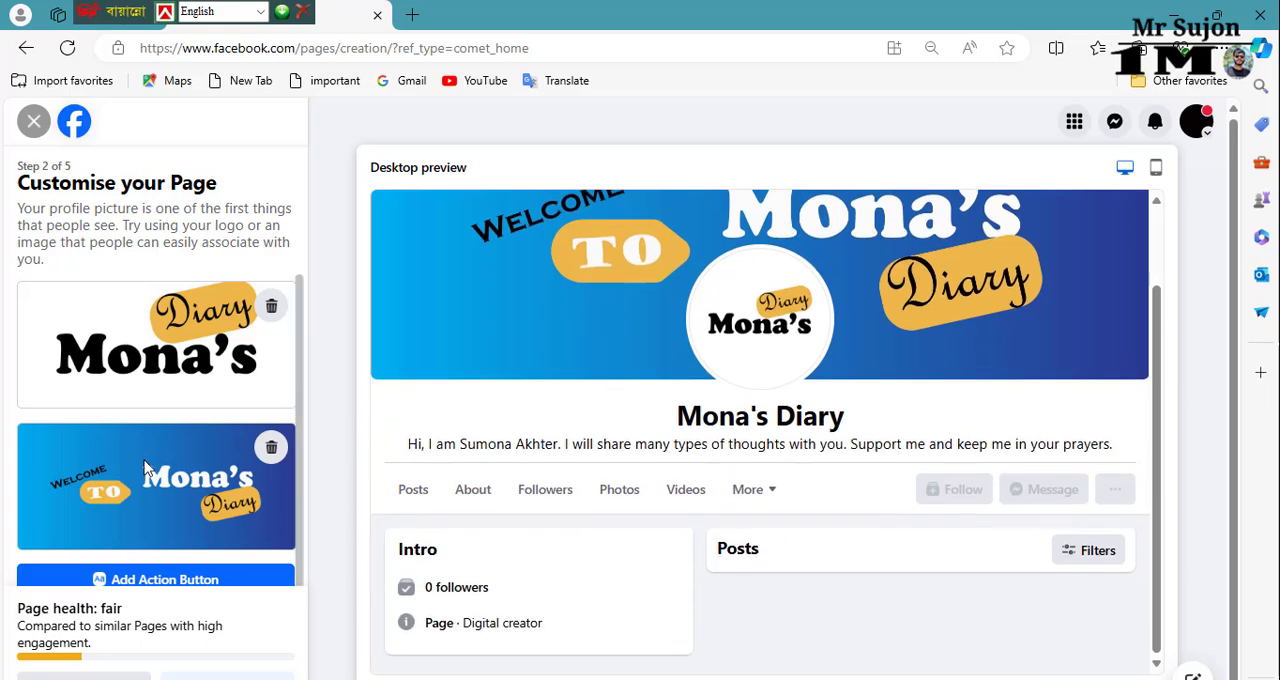
Step: Start adding an action button to the Page, review the available options and choose Watch now
scroll(153, 479, down, 1)
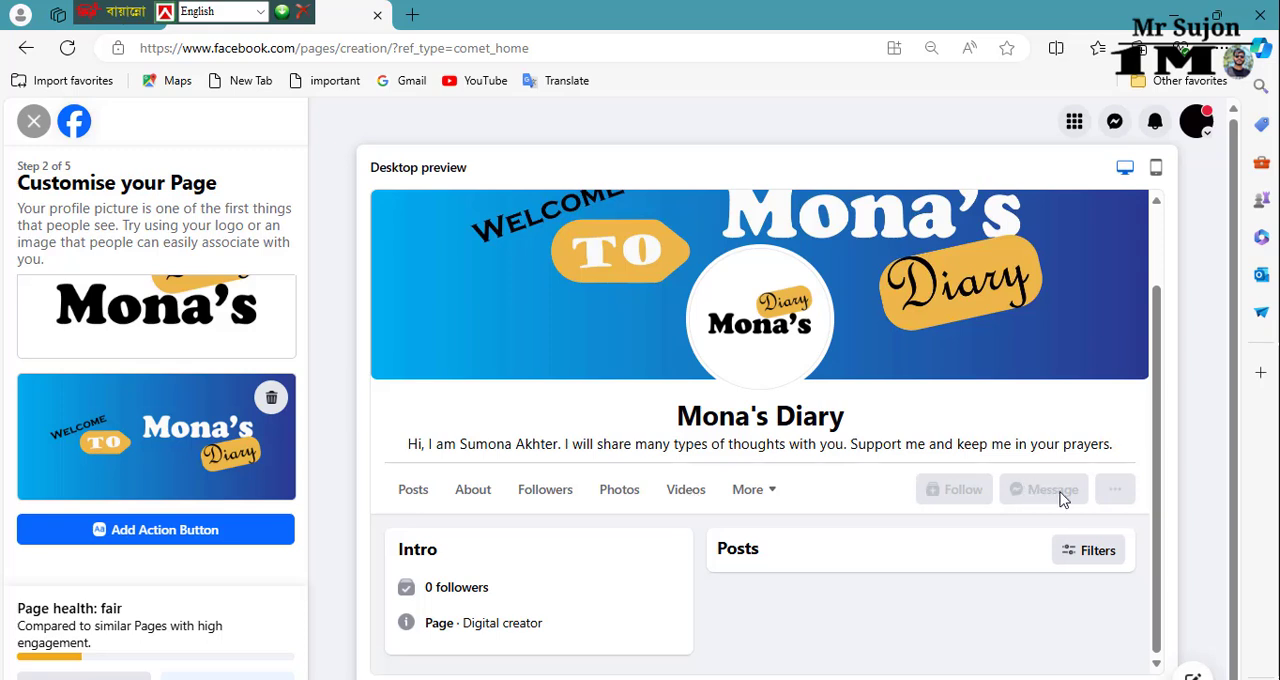
click(242, 534)
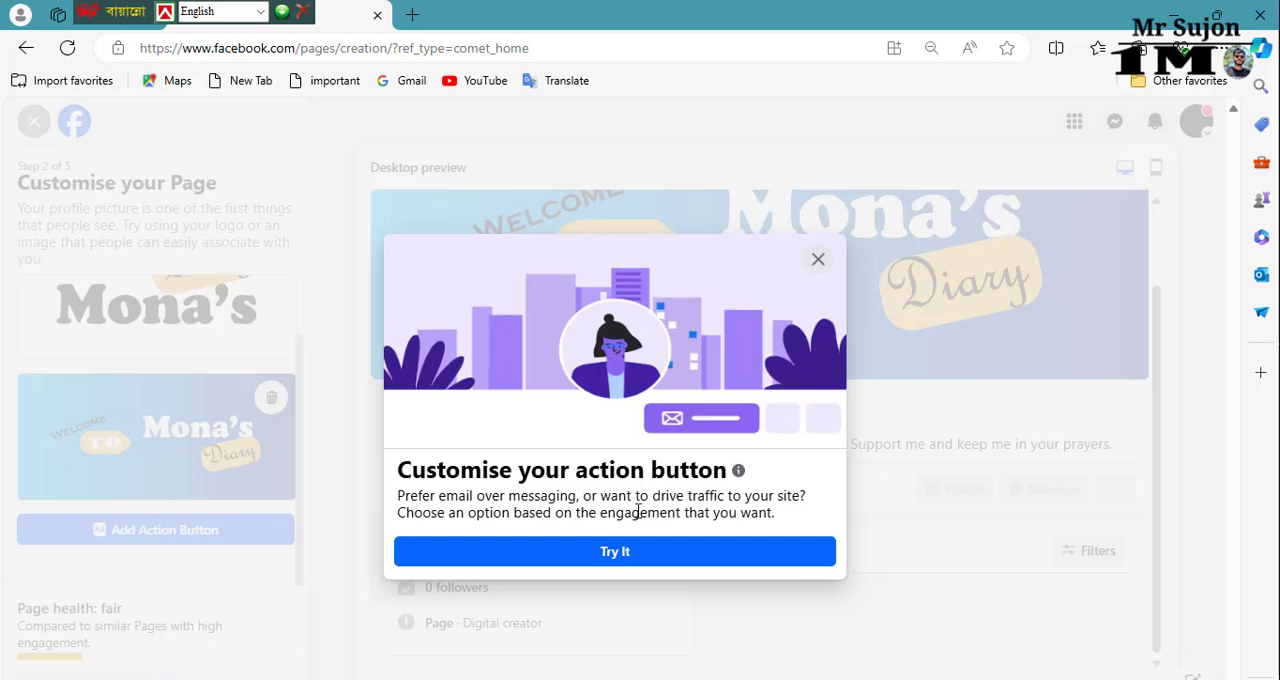
click(634, 556)
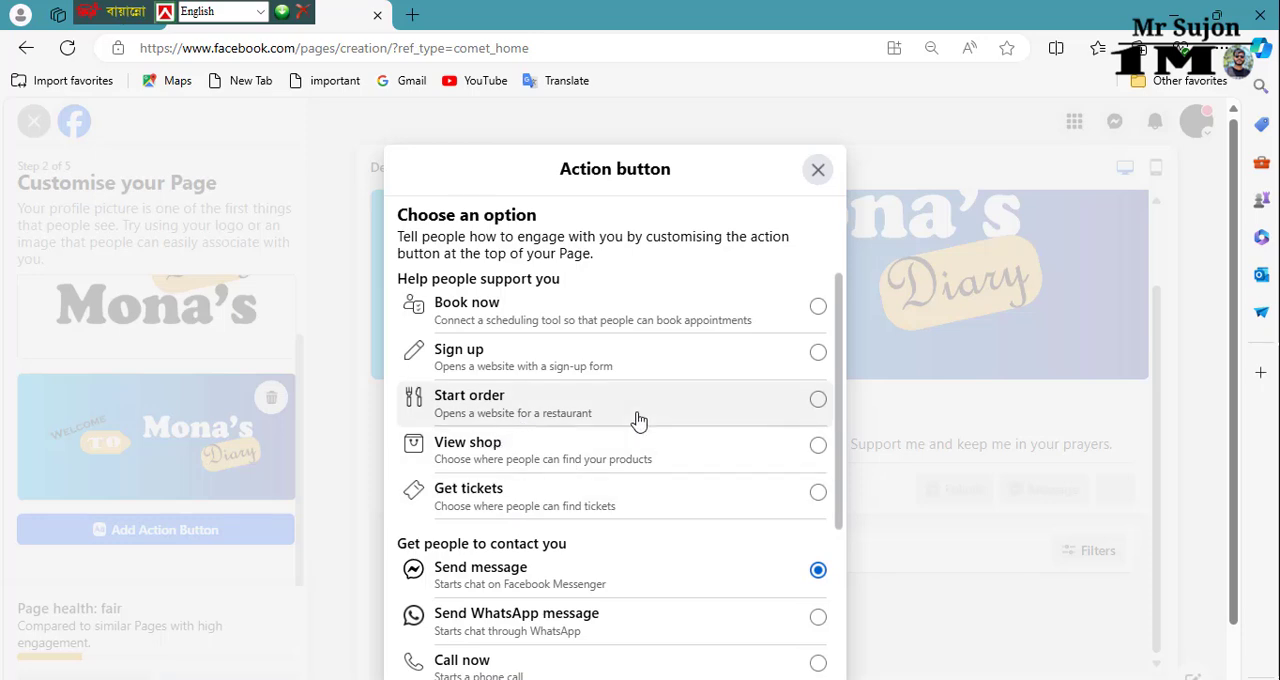
scroll(594, 423, down, 3)
scroll(608, 451, down, 1)
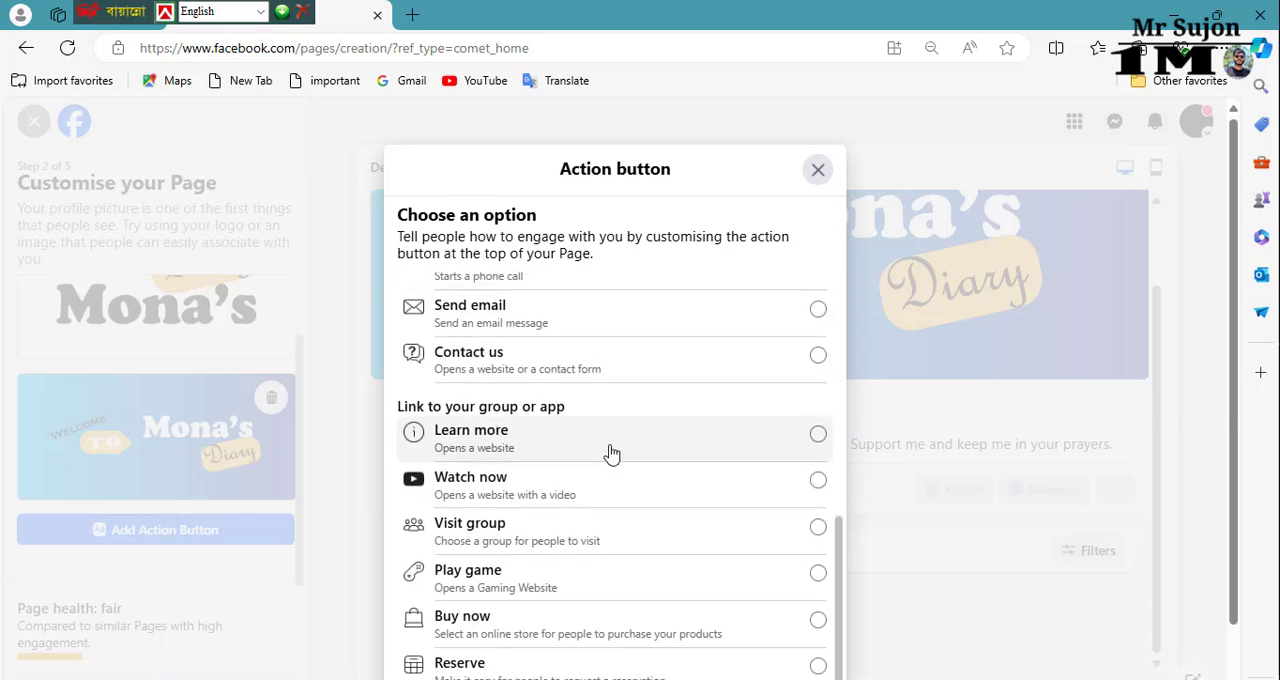
scroll(612, 505, up, 1)
scroll(617, 509, up, 5)
scroll(643, 495, down, 1)
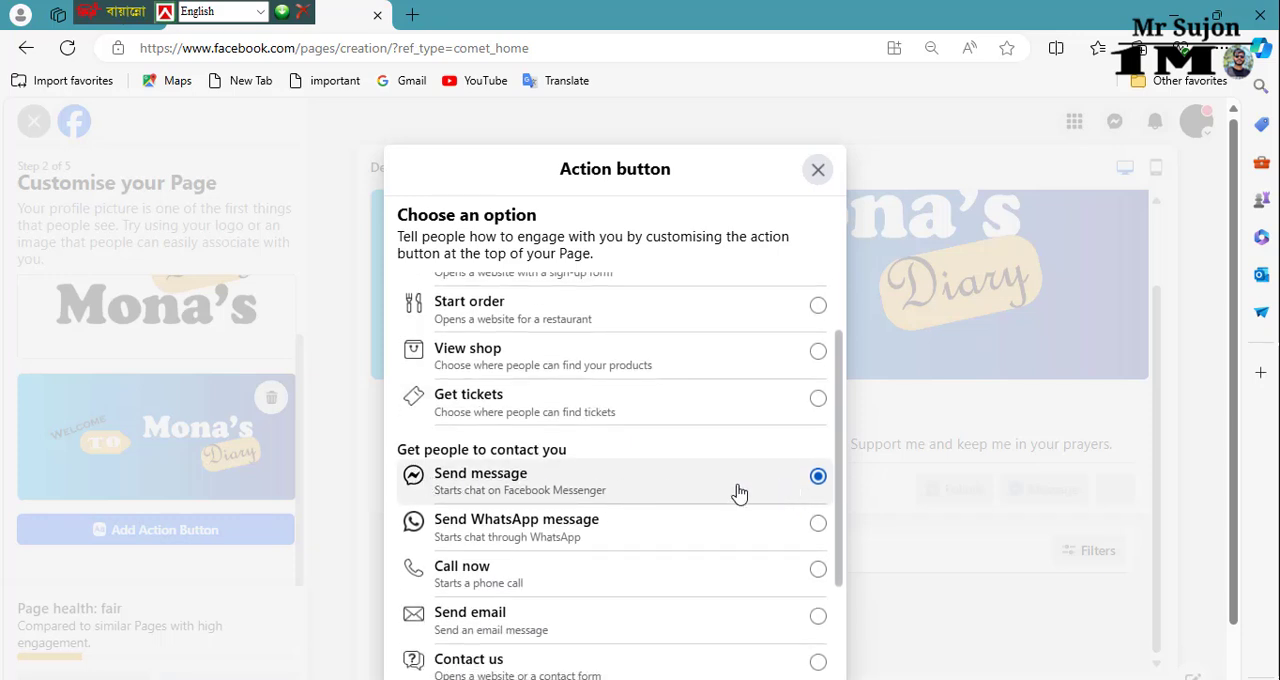
scroll(652, 372, up, 2)
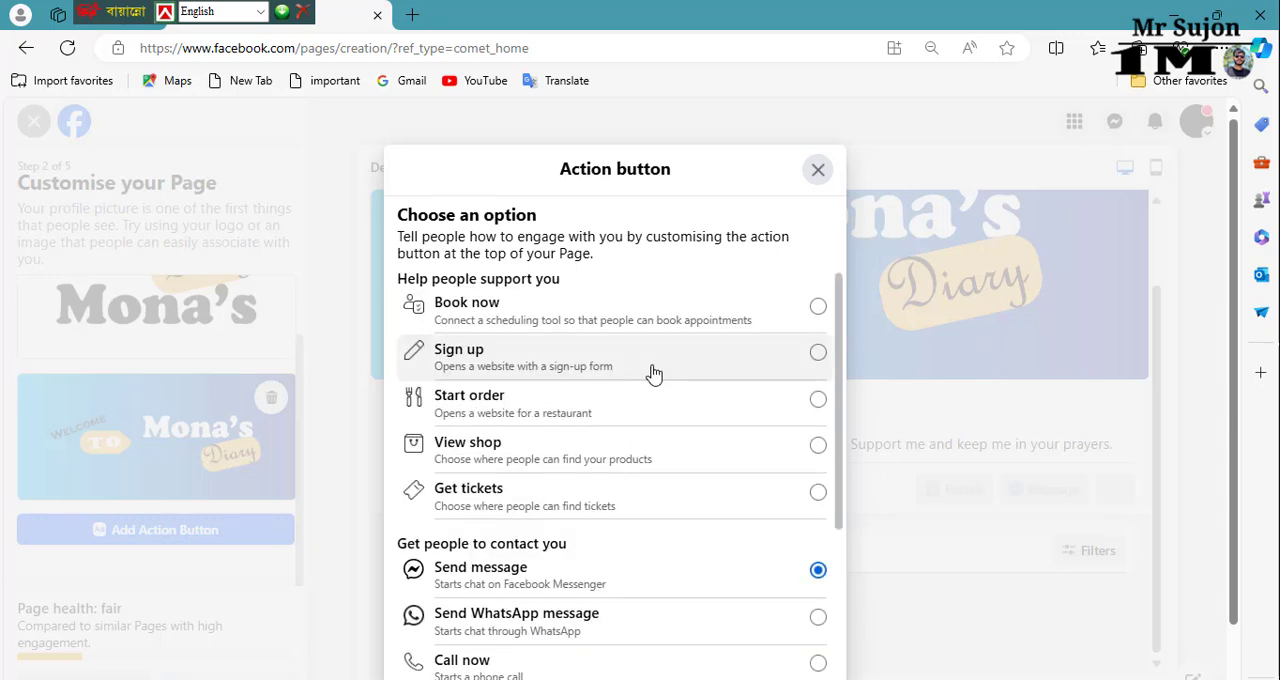
scroll(669, 408, down, 2)
scroll(691, 480, down, 2)
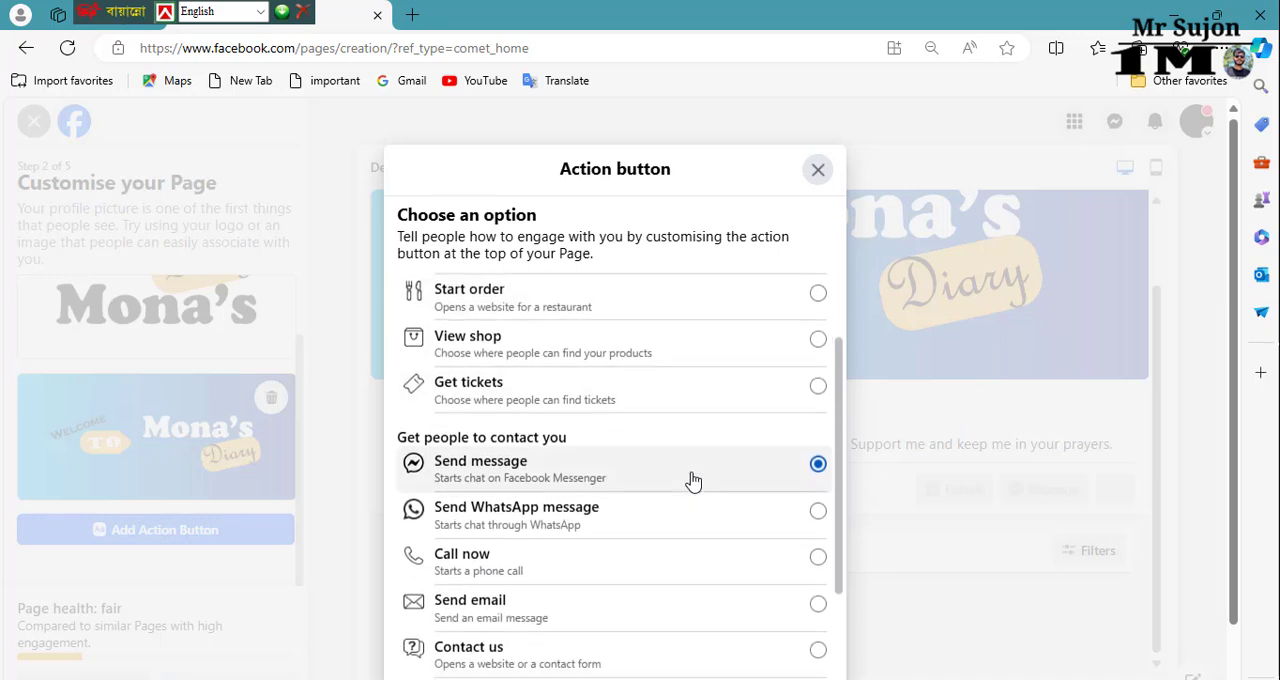
scroll(690, 488, down, 2)
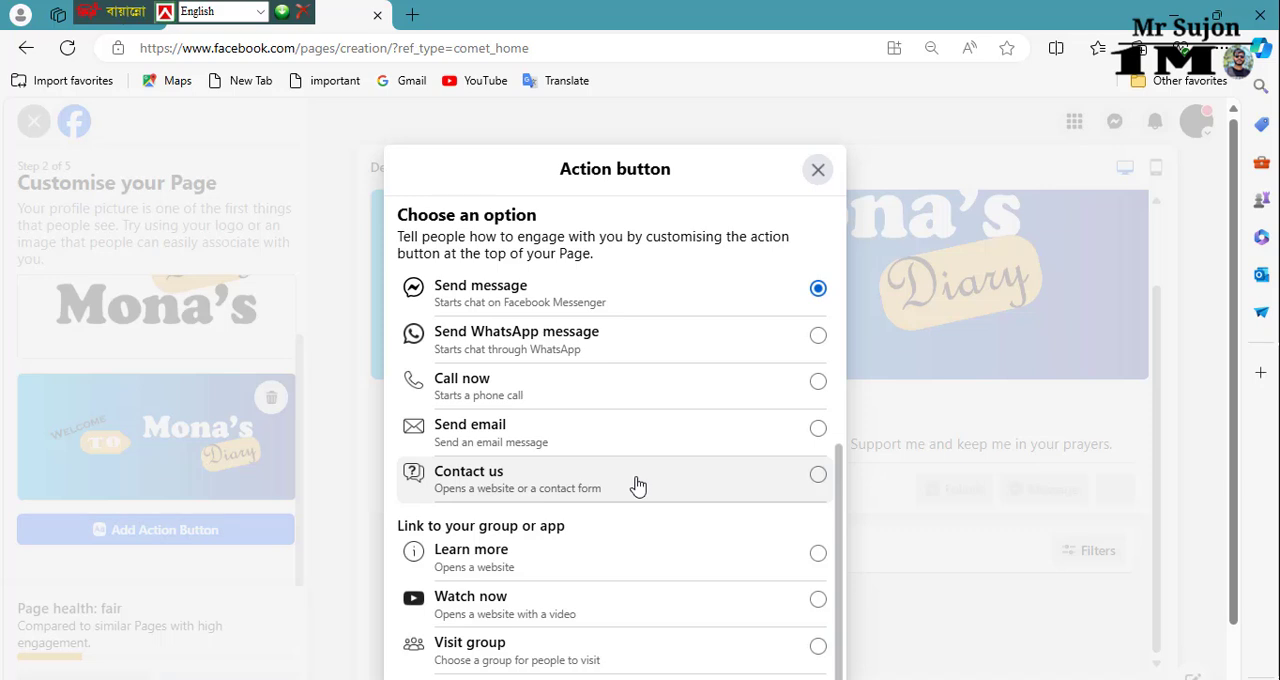
scroll(637, 486, down, 1)
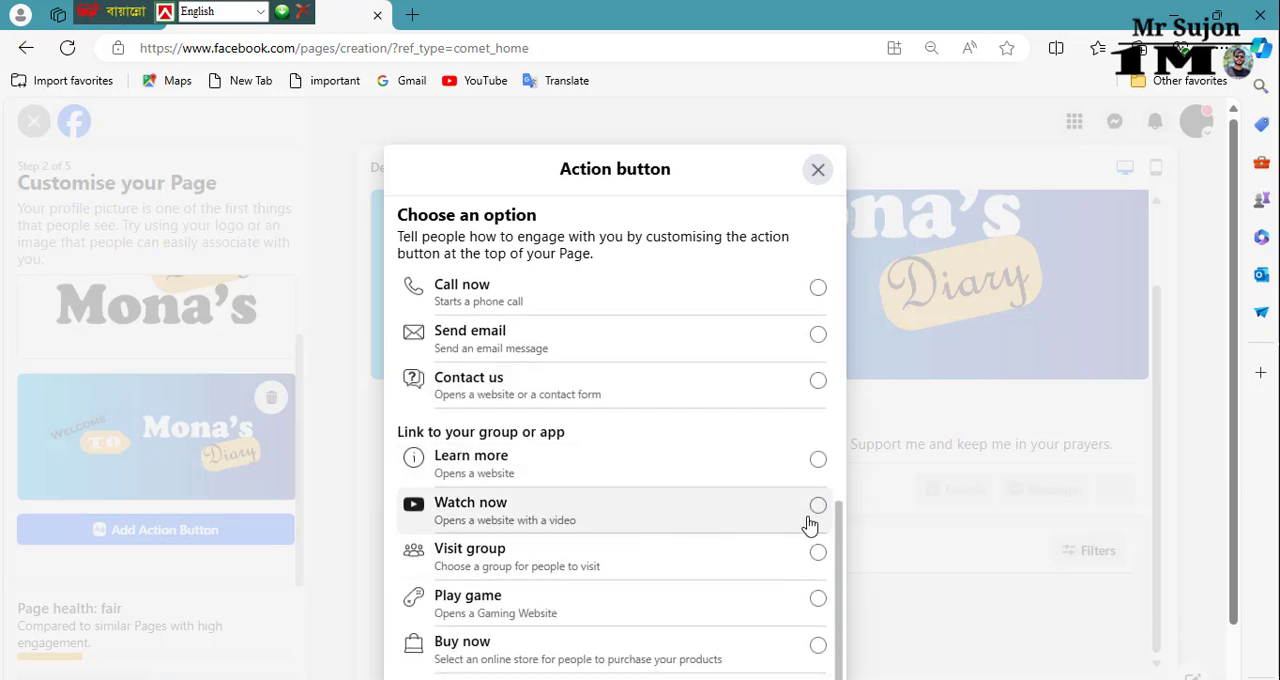
scroll(750, 545, down, 1)
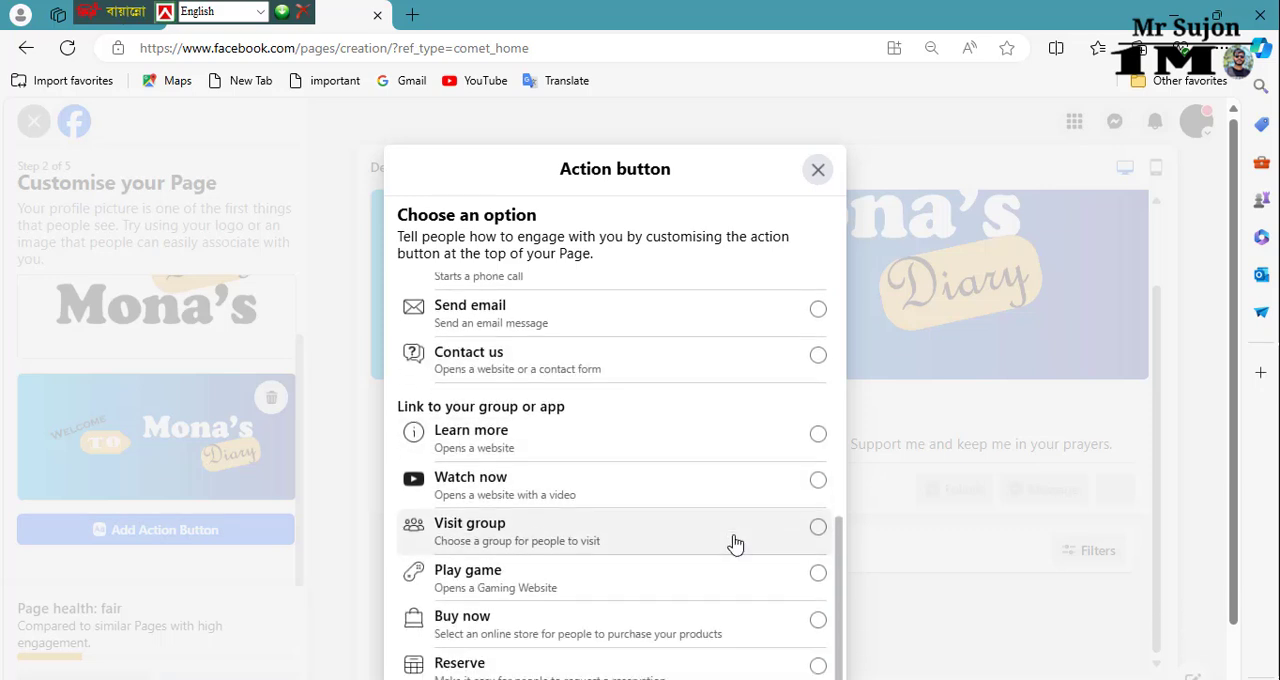
click(818, 482)
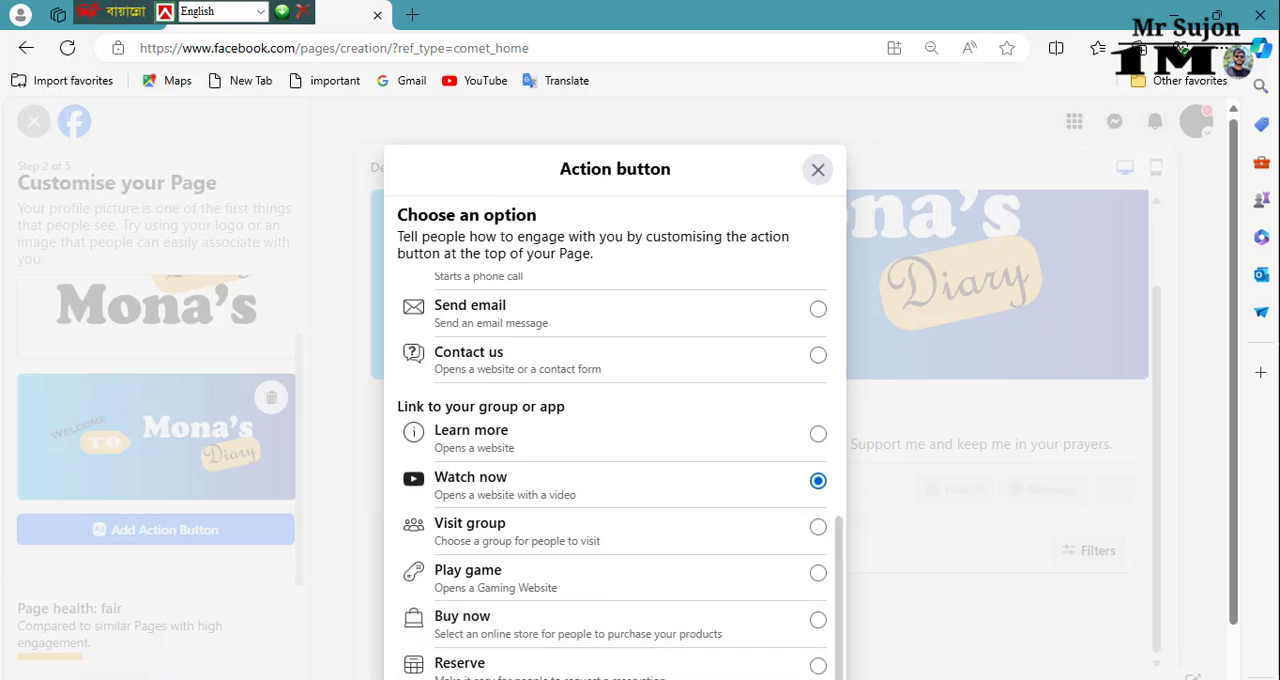
scroll(778, 610, down, 1)
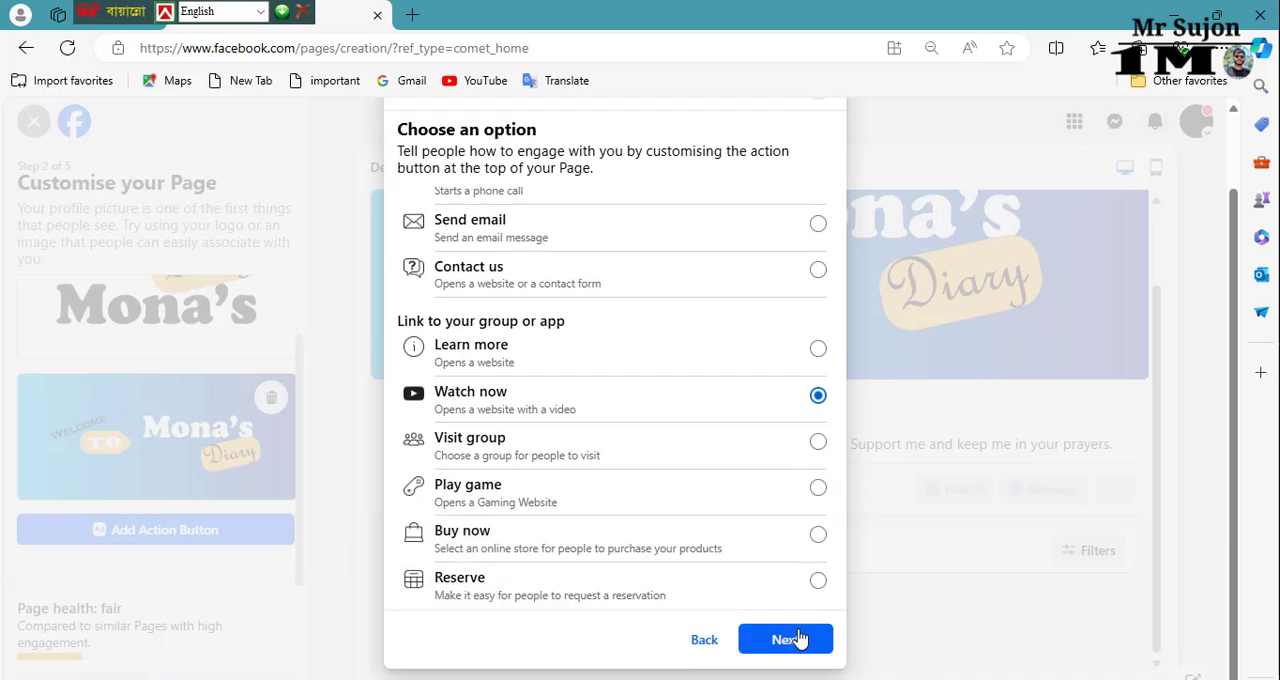
click(786, 641)
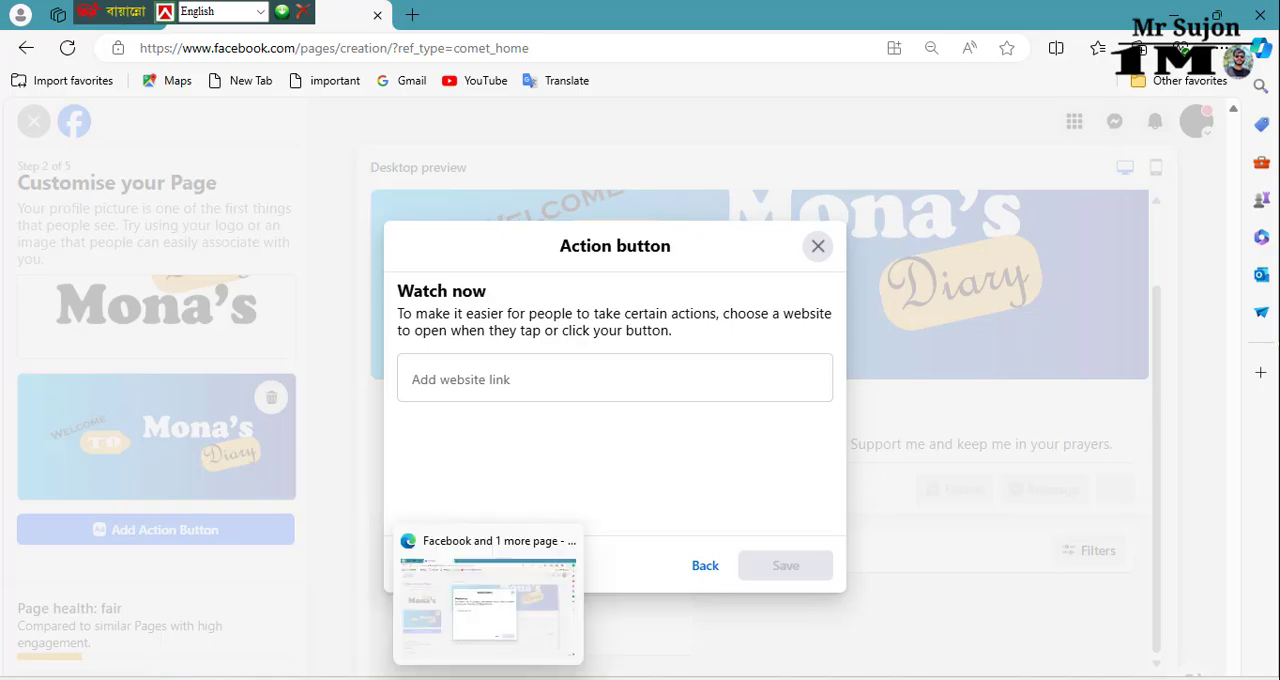
Step: Copy the YouTube channel's address from the other browser window and enter it as the Watch now button's website link
click(529, 679)
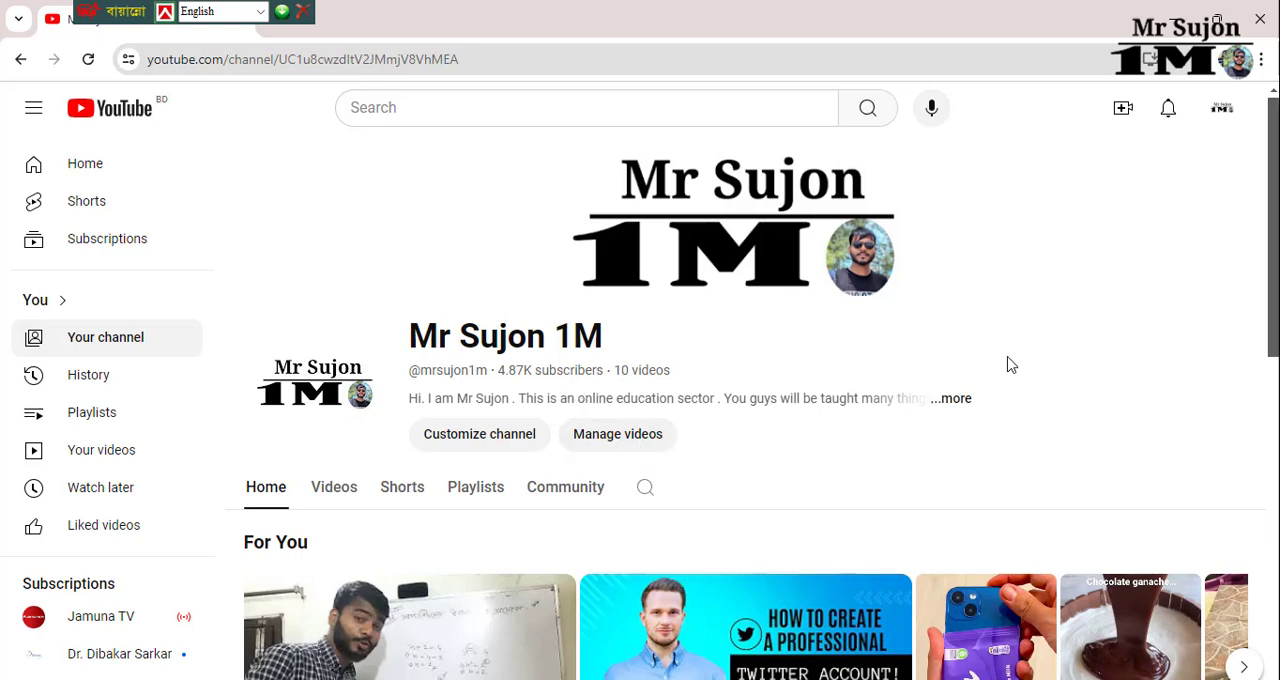
drag(488, 59, 153, 59)
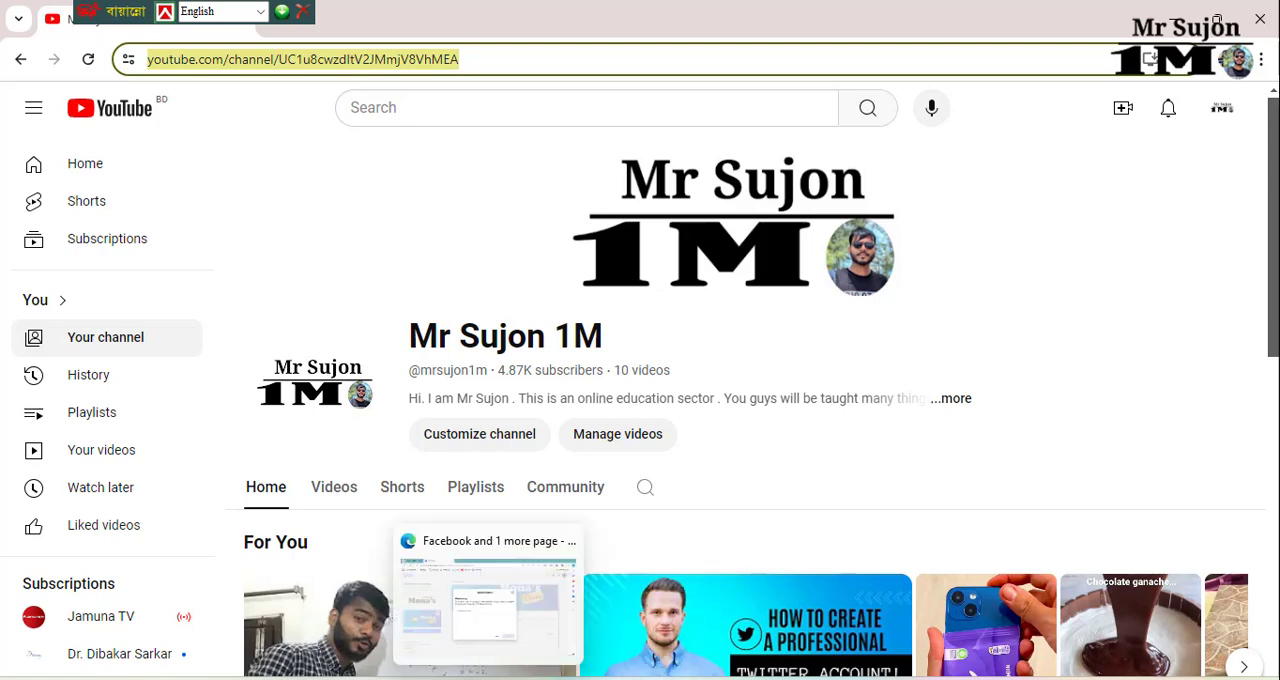
click(489, 678)
click(524, 381)
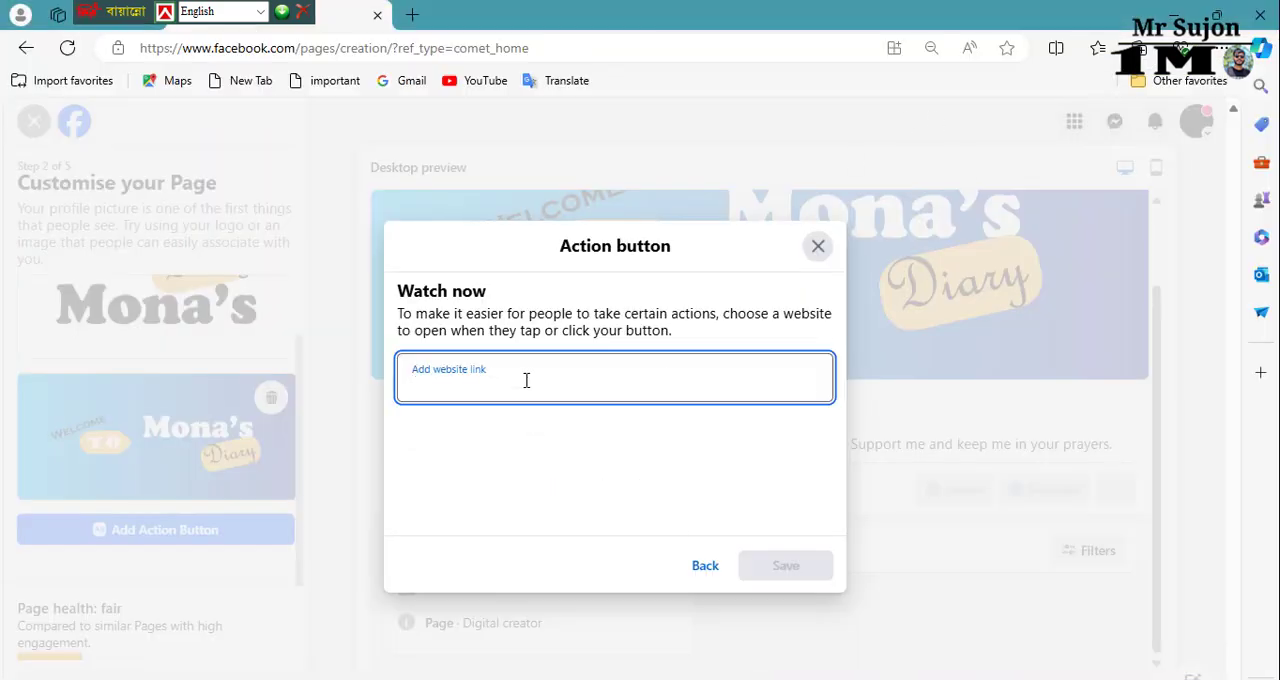
key(ctrl+v)
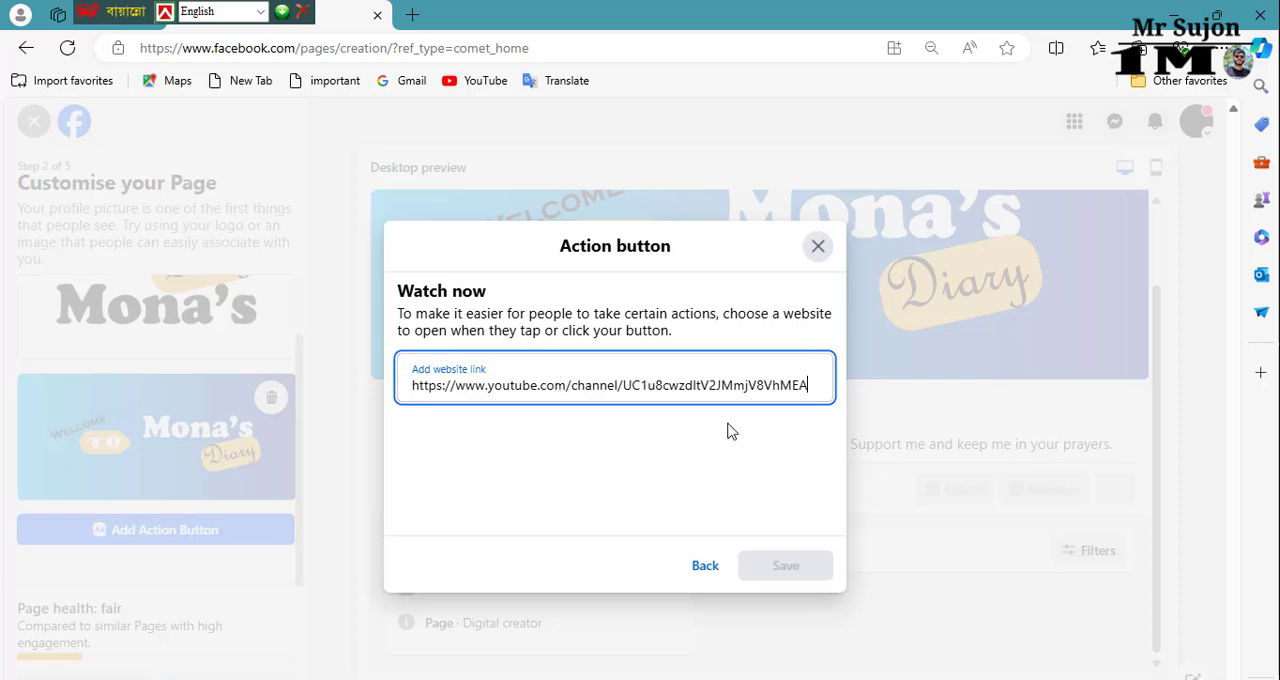
Step: Save the Watch now action button and skip connecting WhatsApp, leaving its phone number field empty
click(794, 575)
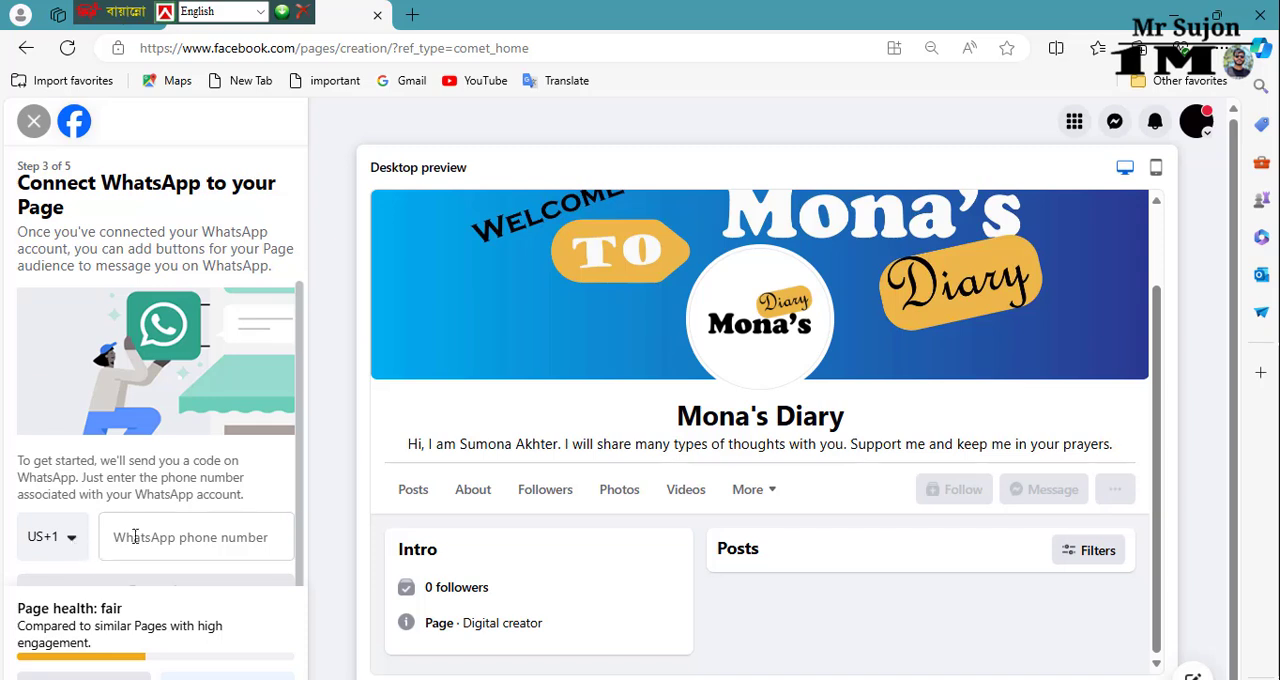
click(231, 542)
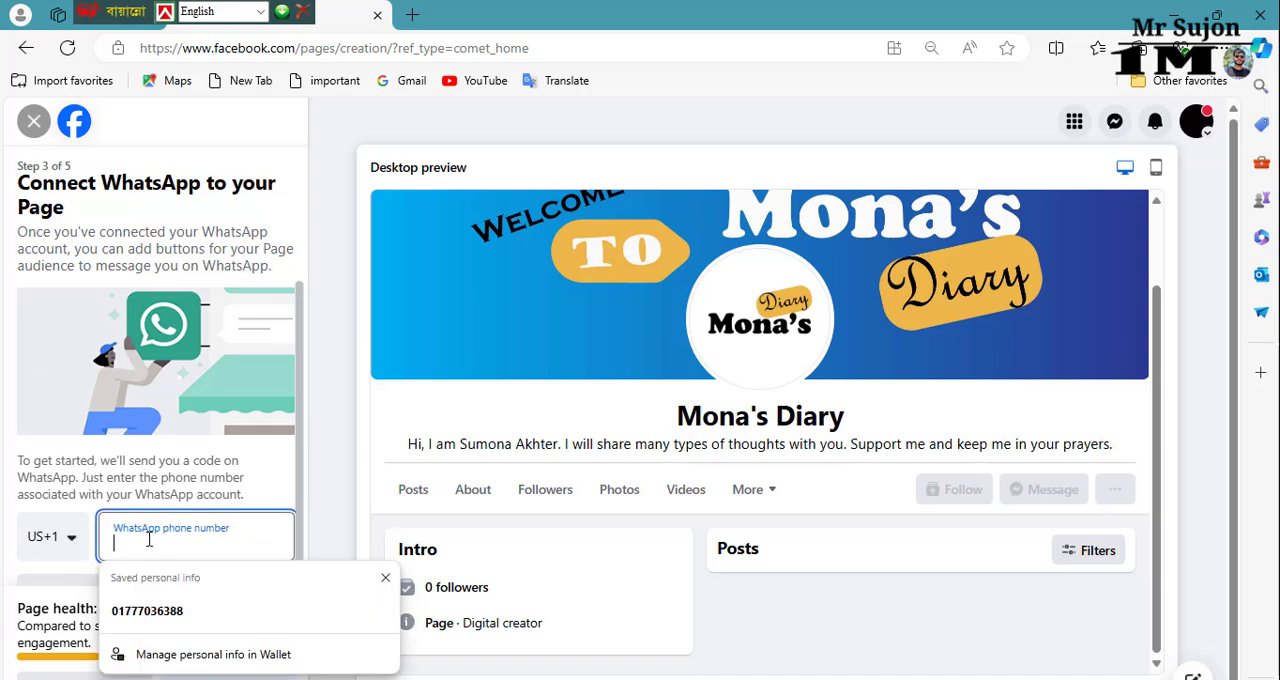
click(384, 578)
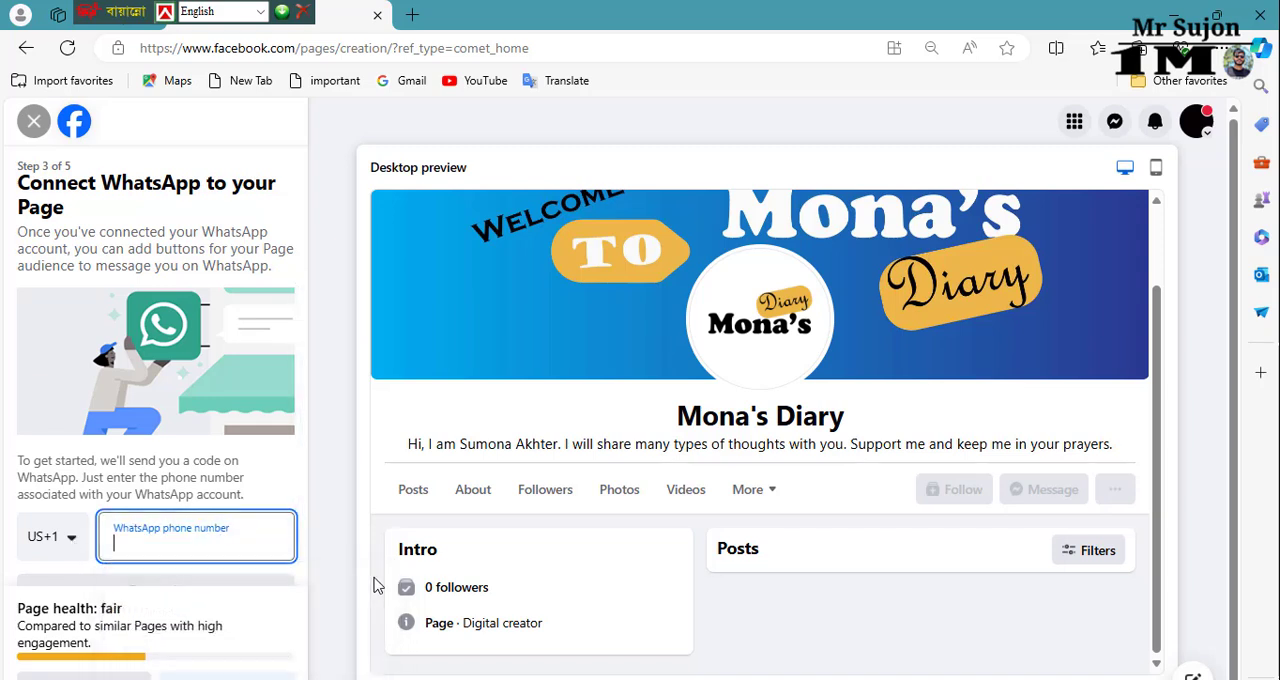
click(240, 677)
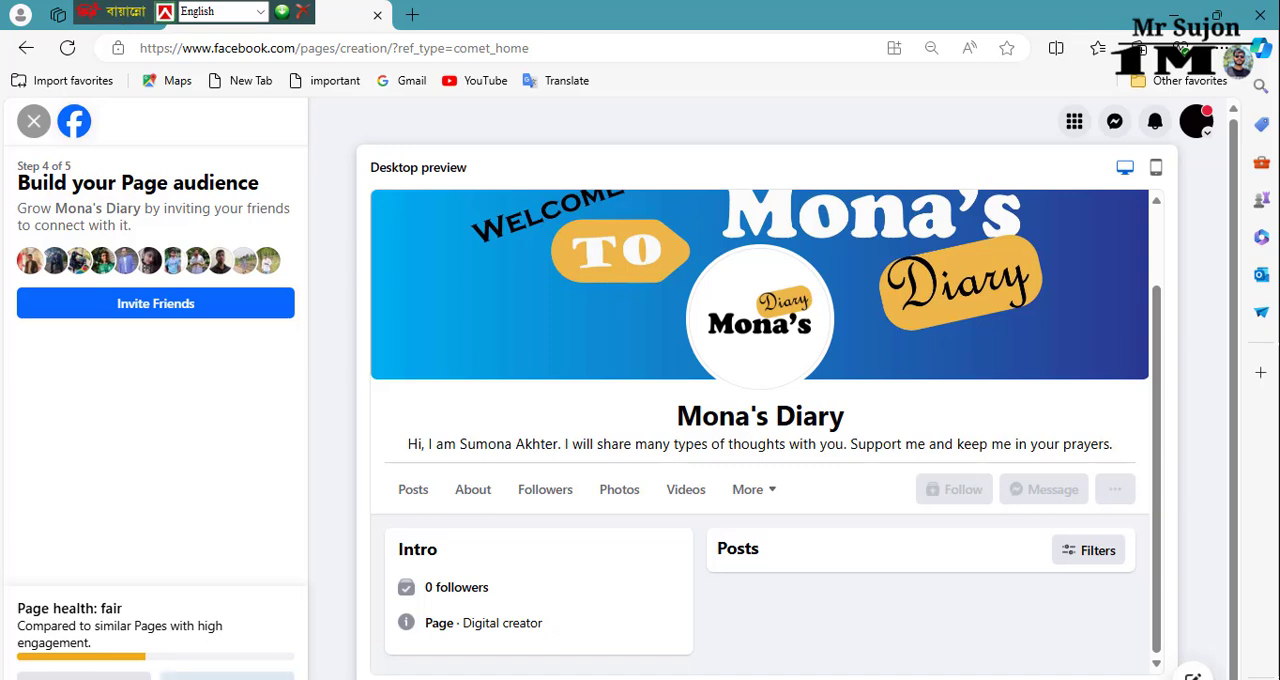
Step: Finish creating the Page without inviting friends, then dismiss the browser notification request and decline the welcome tour
click(227, 677)
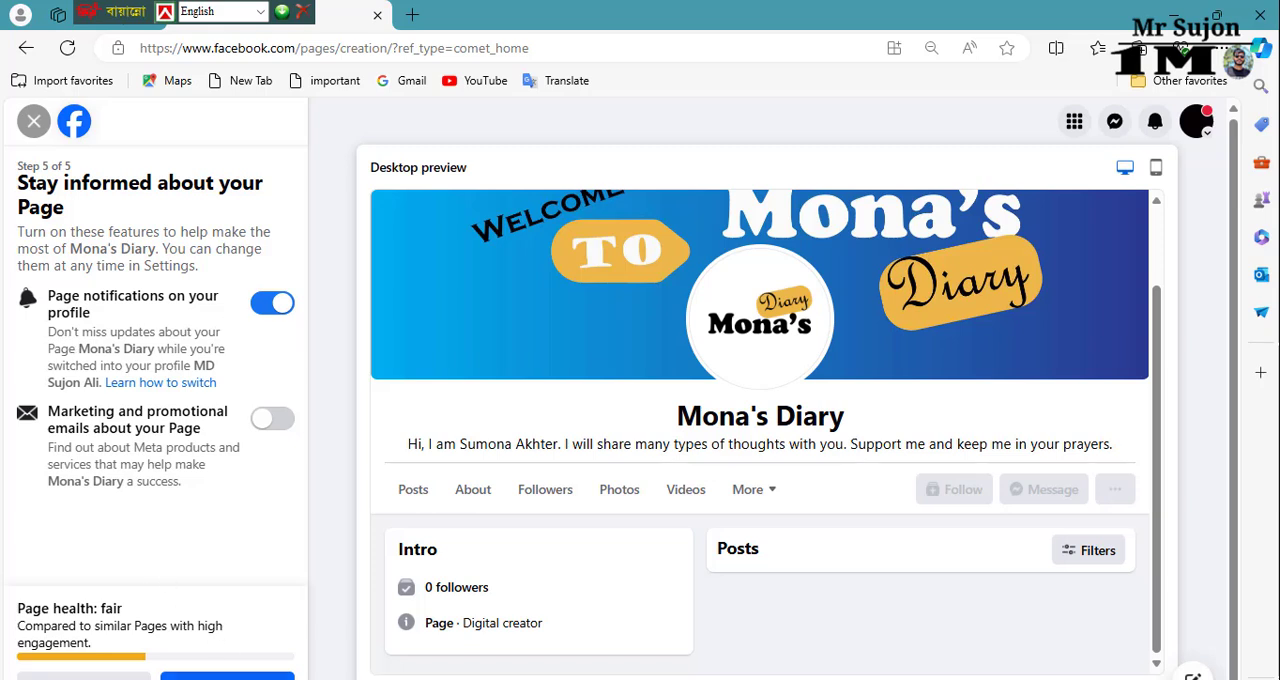
click(227, 677)
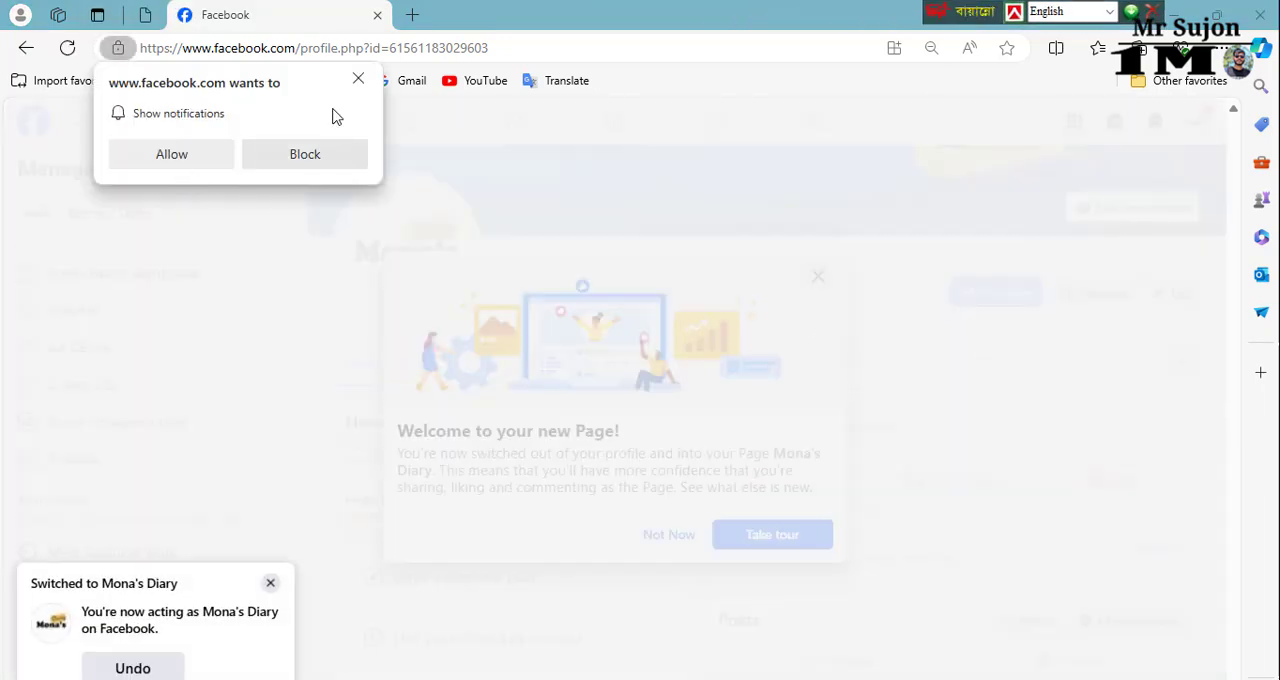
click(358, 79)
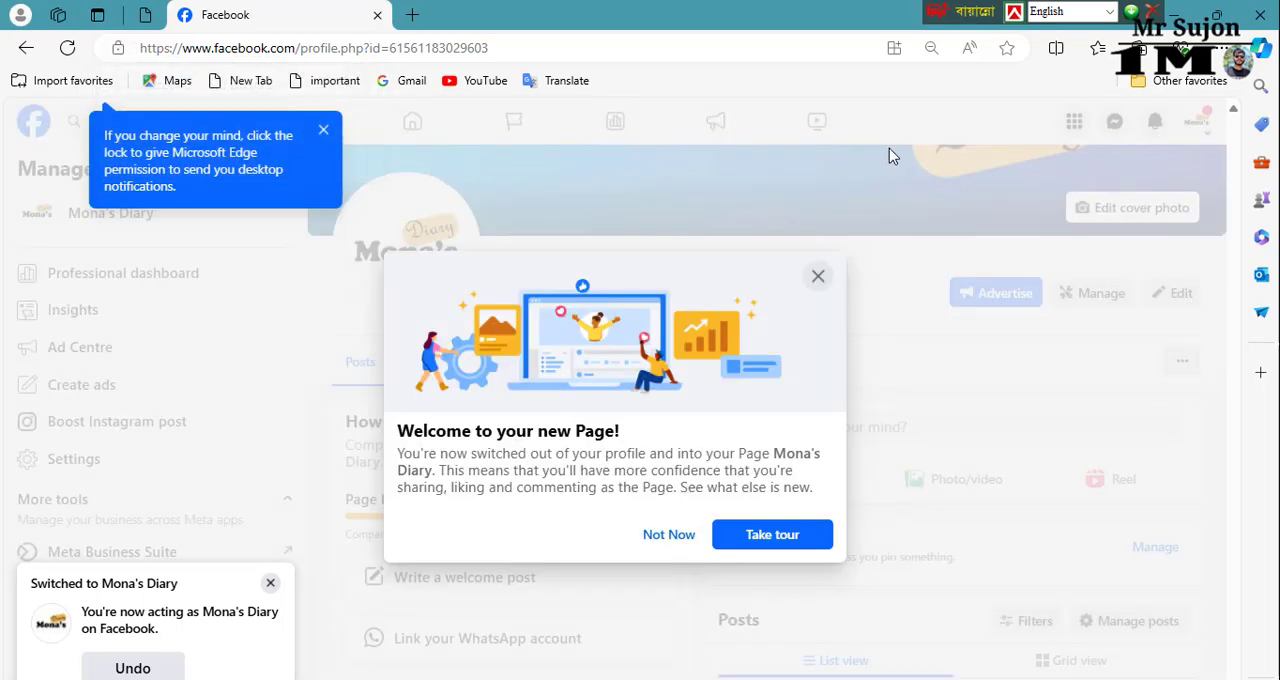
click(323, 132)
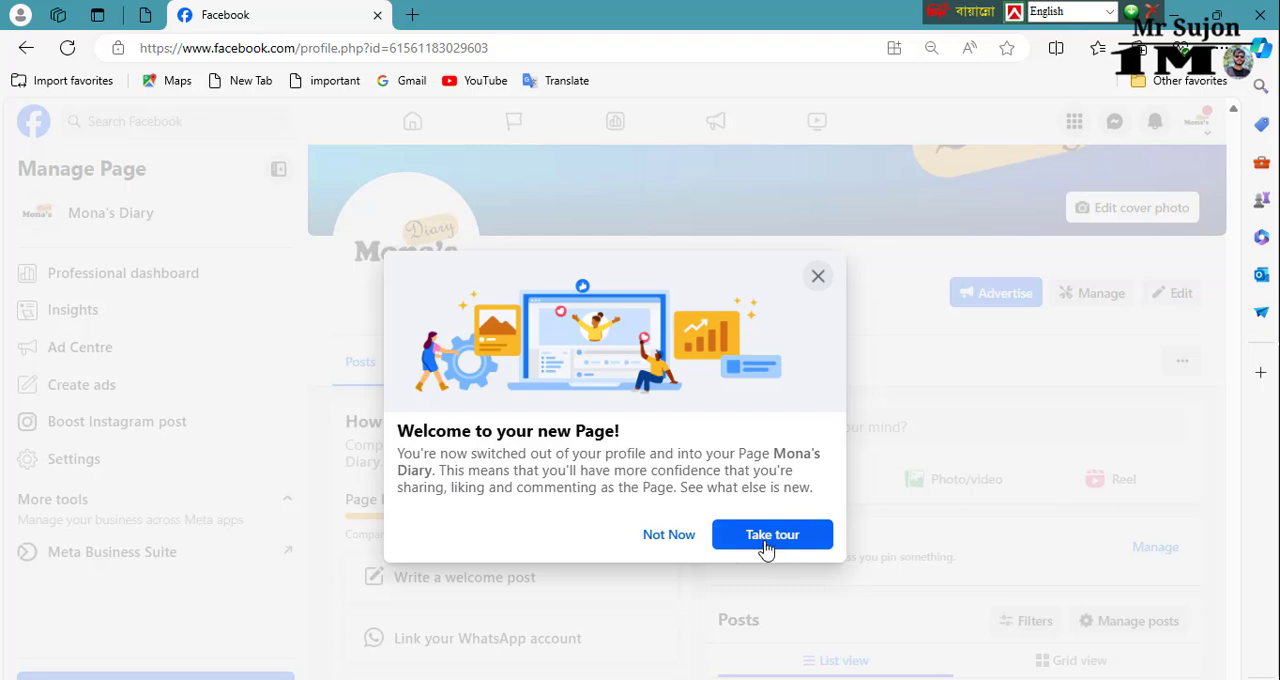
click(695, 538)
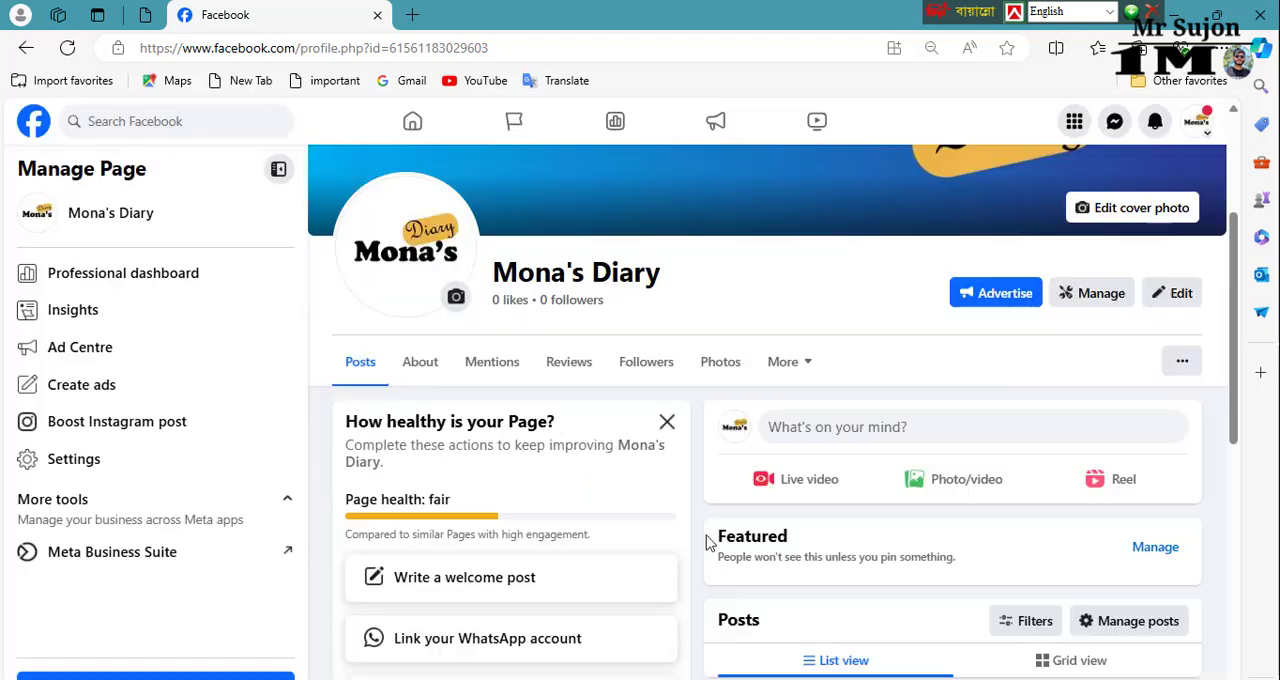
Step: Look over the new Page's cover photo, profile picture, tabs, Page health suggestions, intro and posts
scroll(812, 413, up, 3)
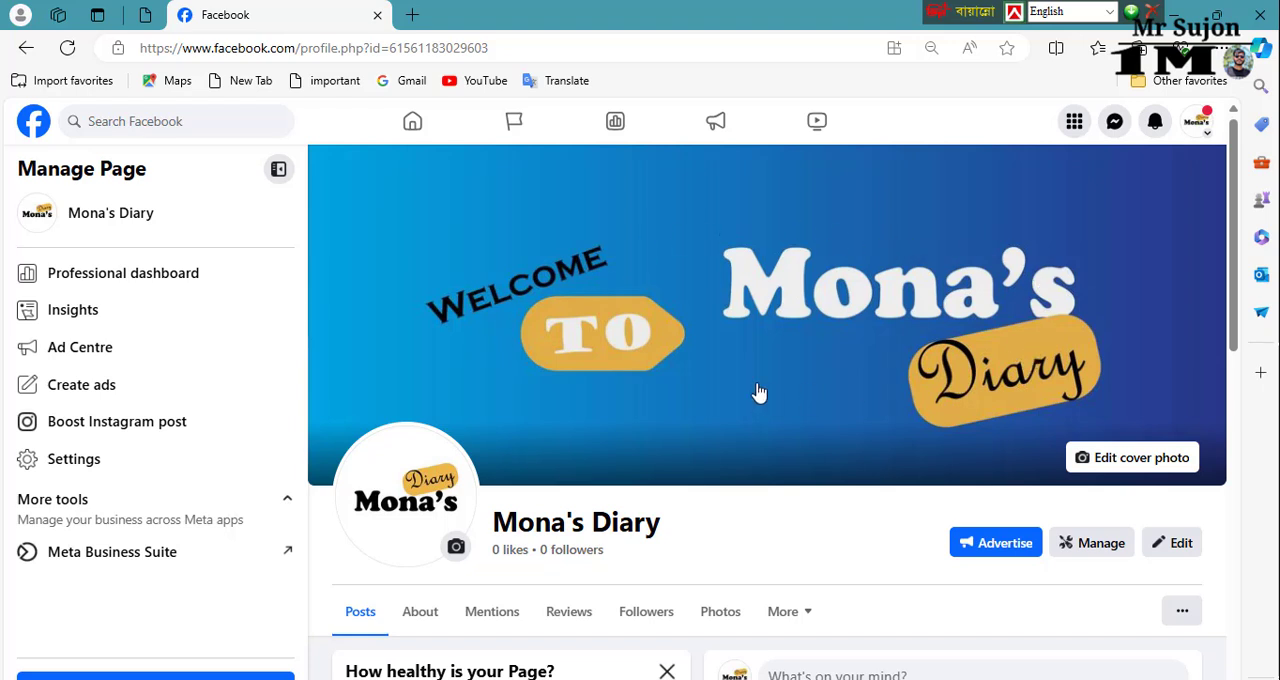
scroll(760, 393, down, 1)
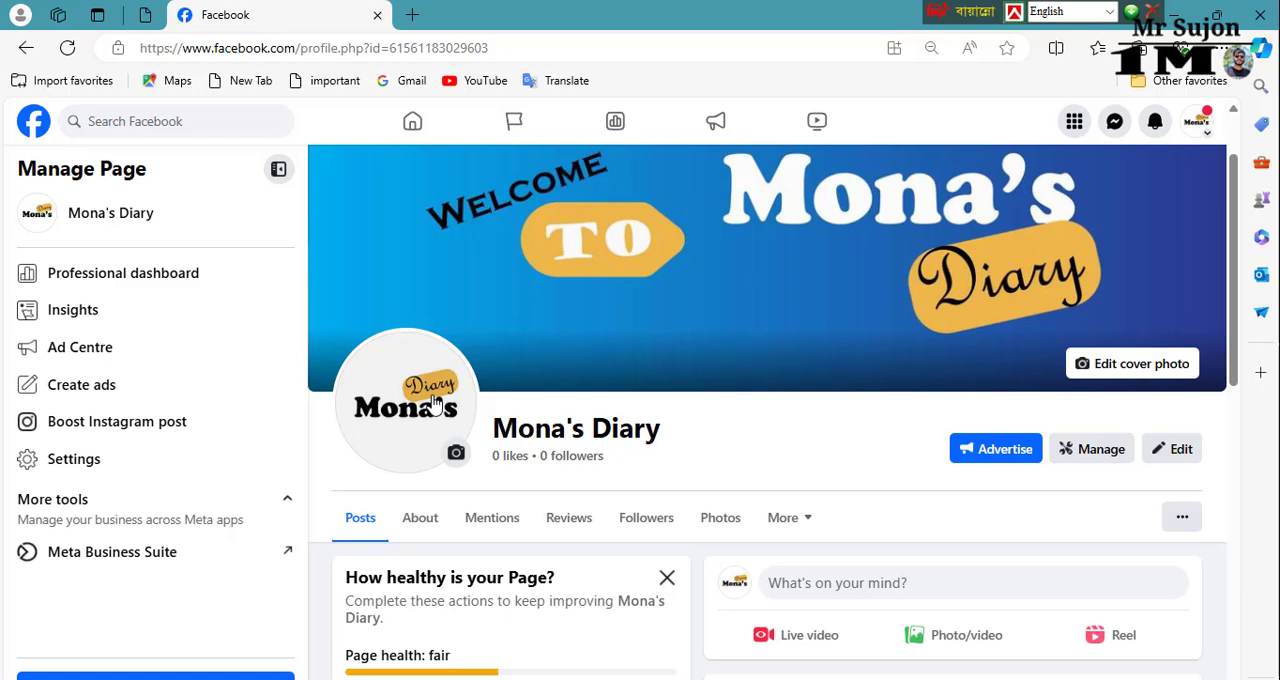
scroll(909, 434, down, 2)
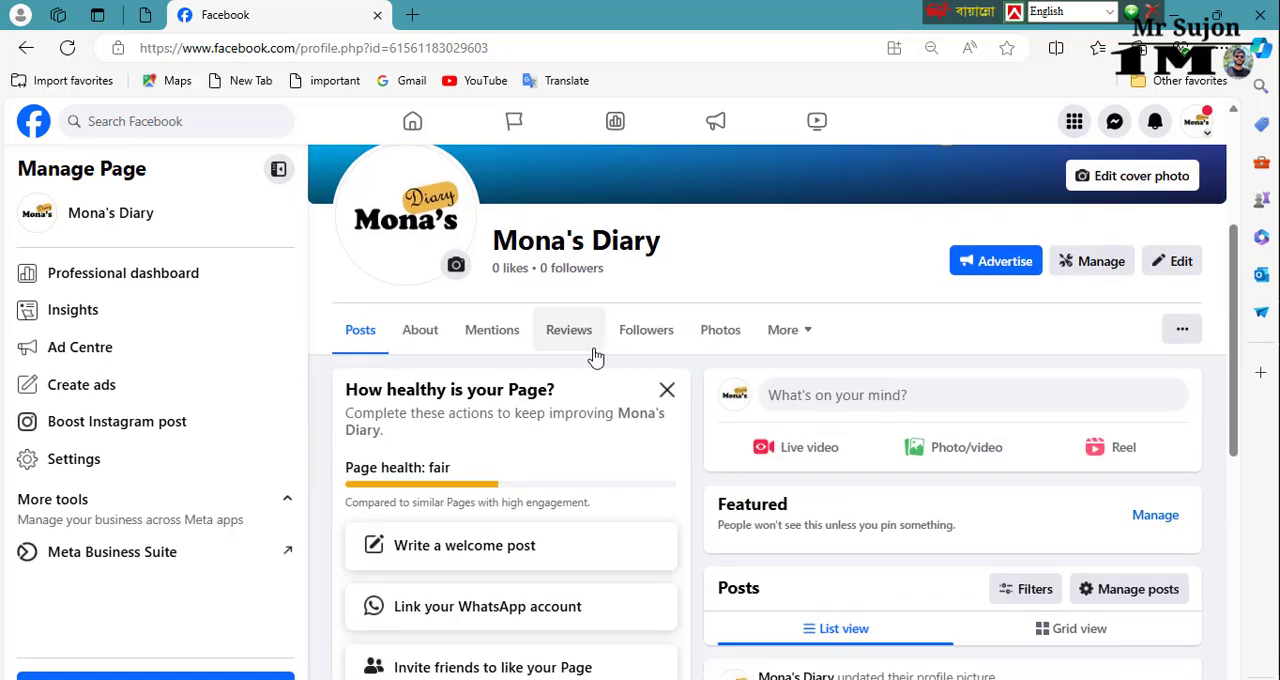
scroll(1000, 340, up, 1)
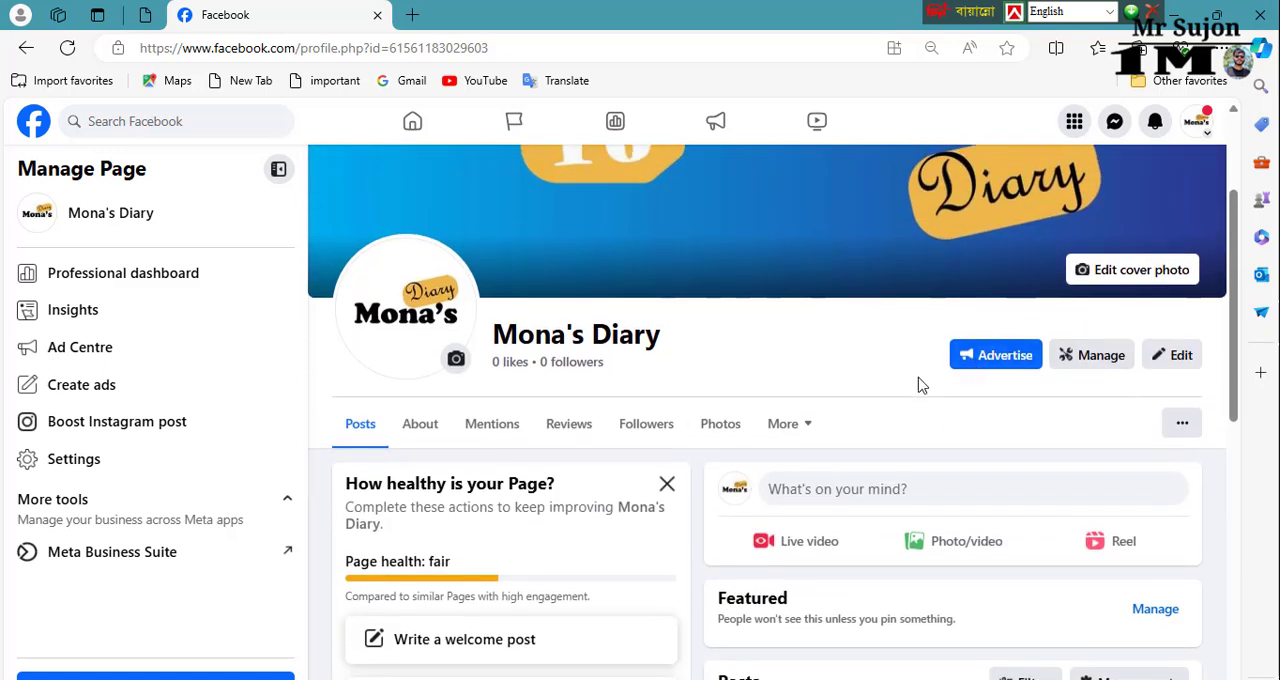
scroll(752, 436, down, 1)
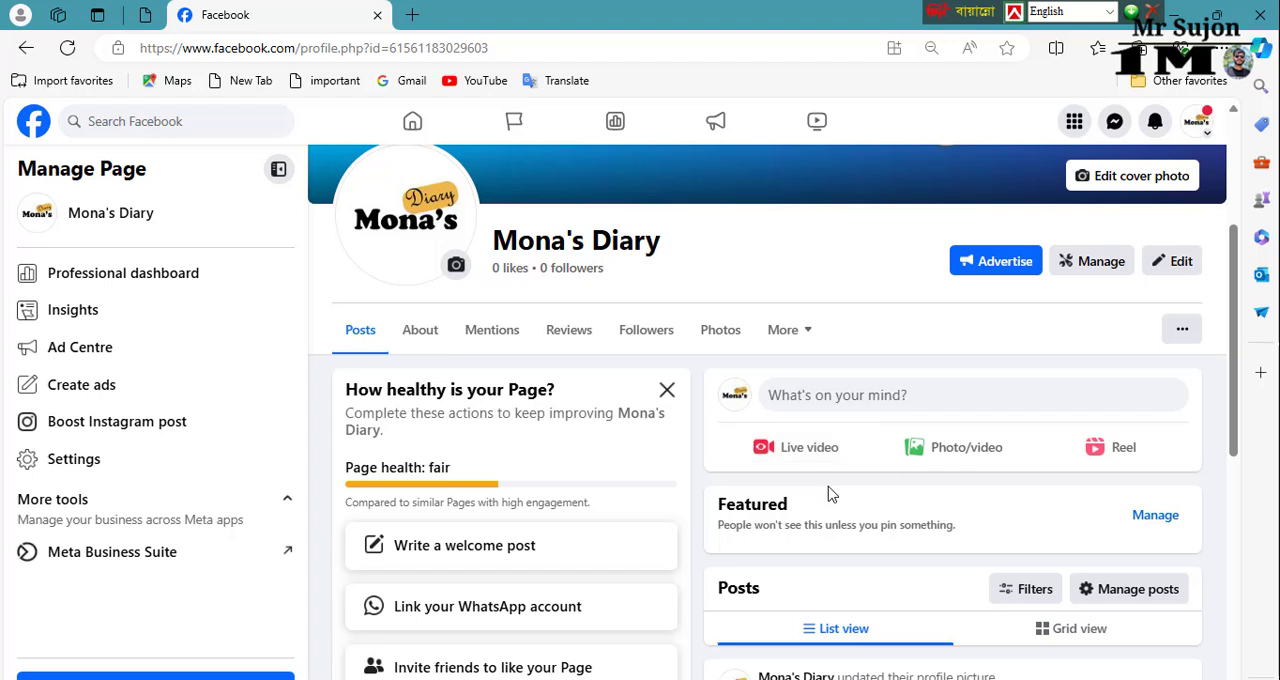
scroll(826, 494, up, 2)
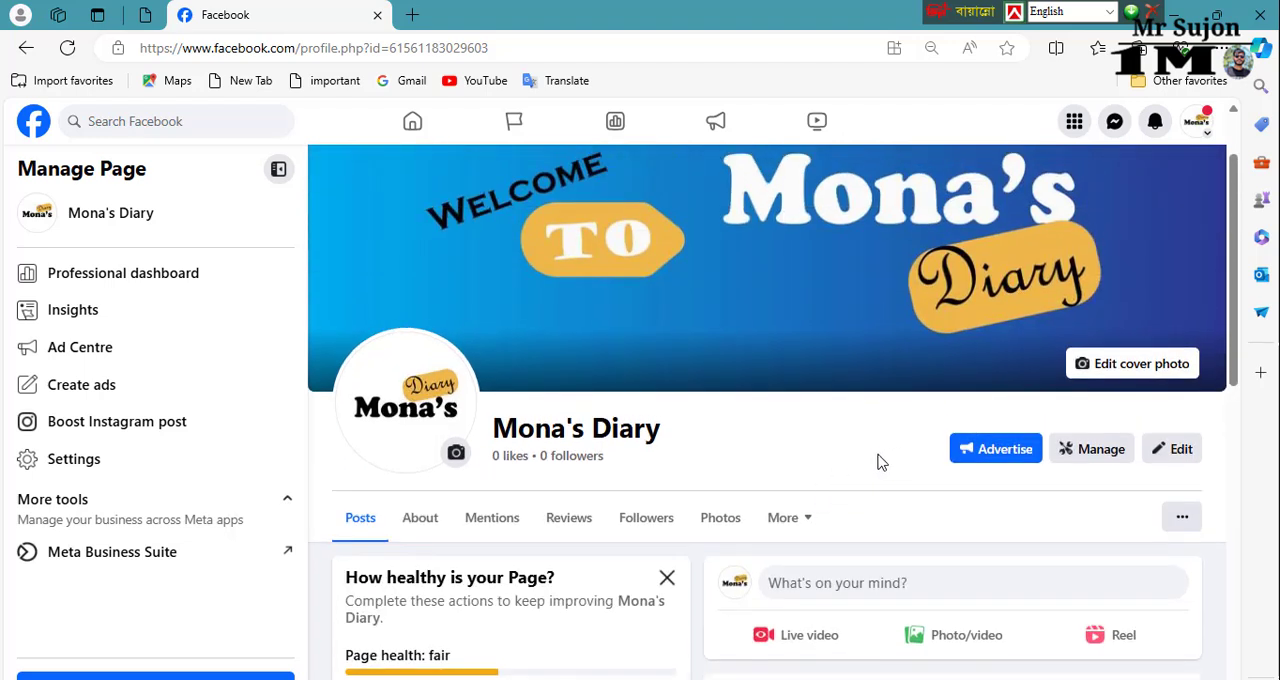
scroll(885, 457, down, 1)
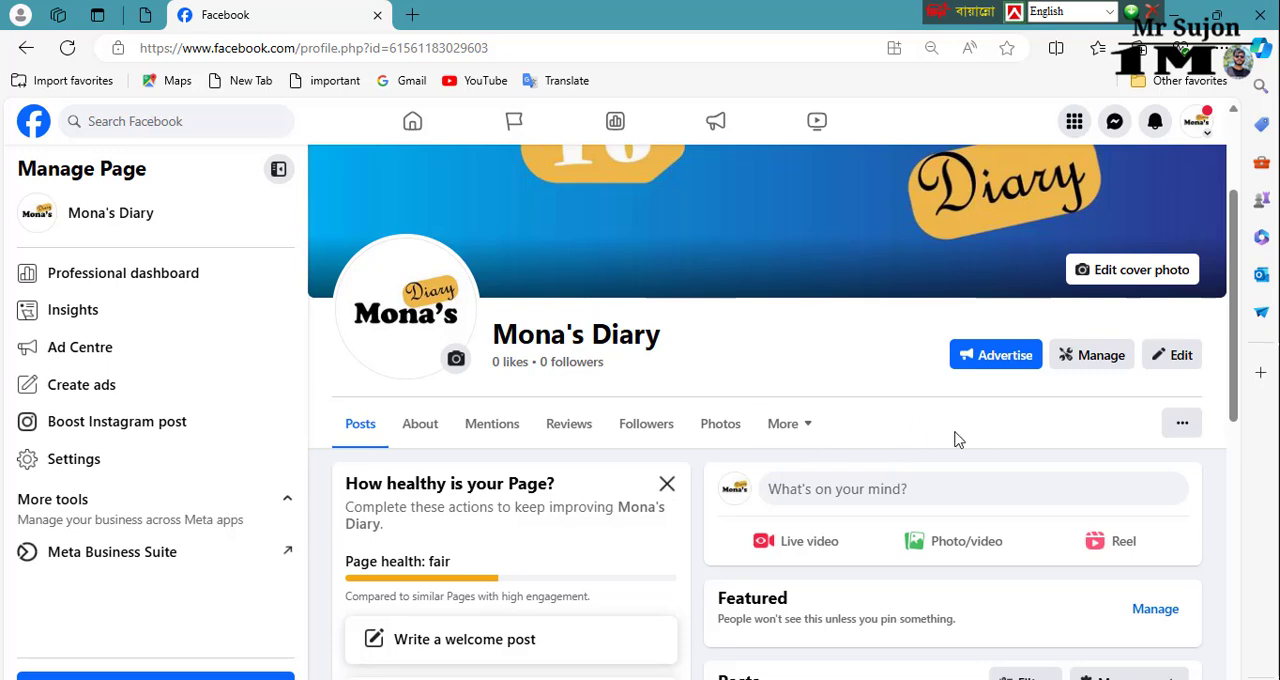
scroll(203, 525, down, 3)
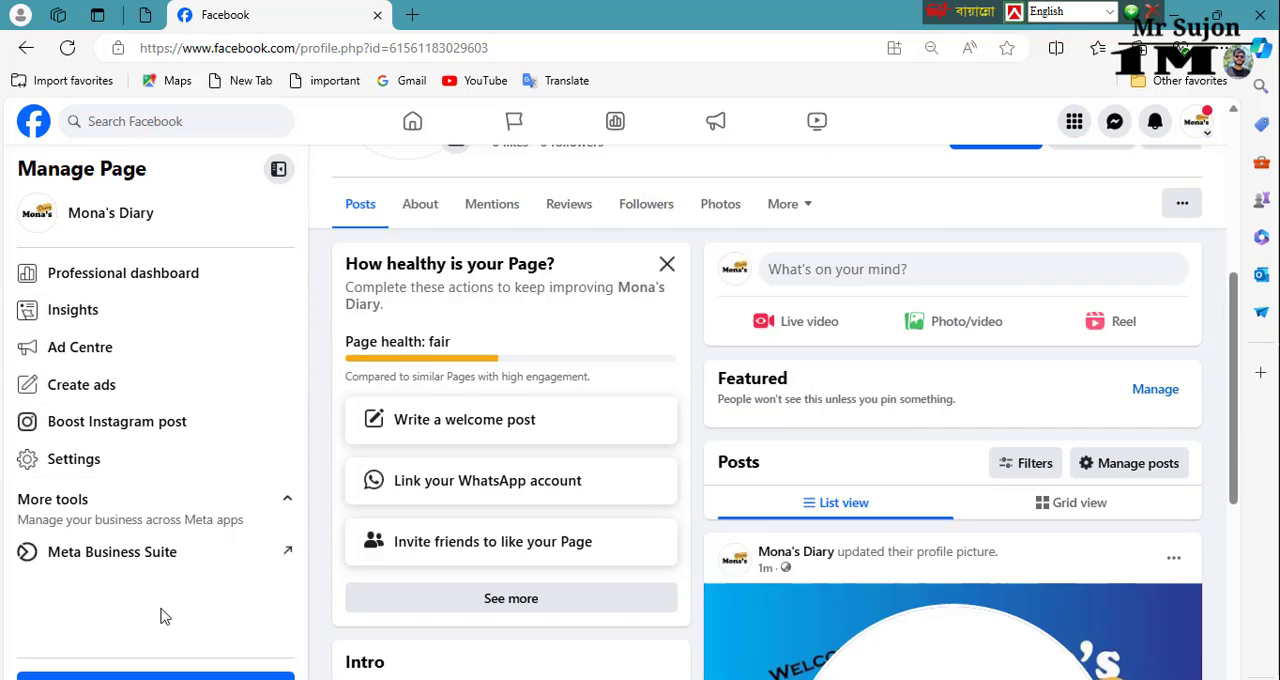
Step: Open the Page's settings and turn on Archiving your stories in the Stories settings
click(92, 470)
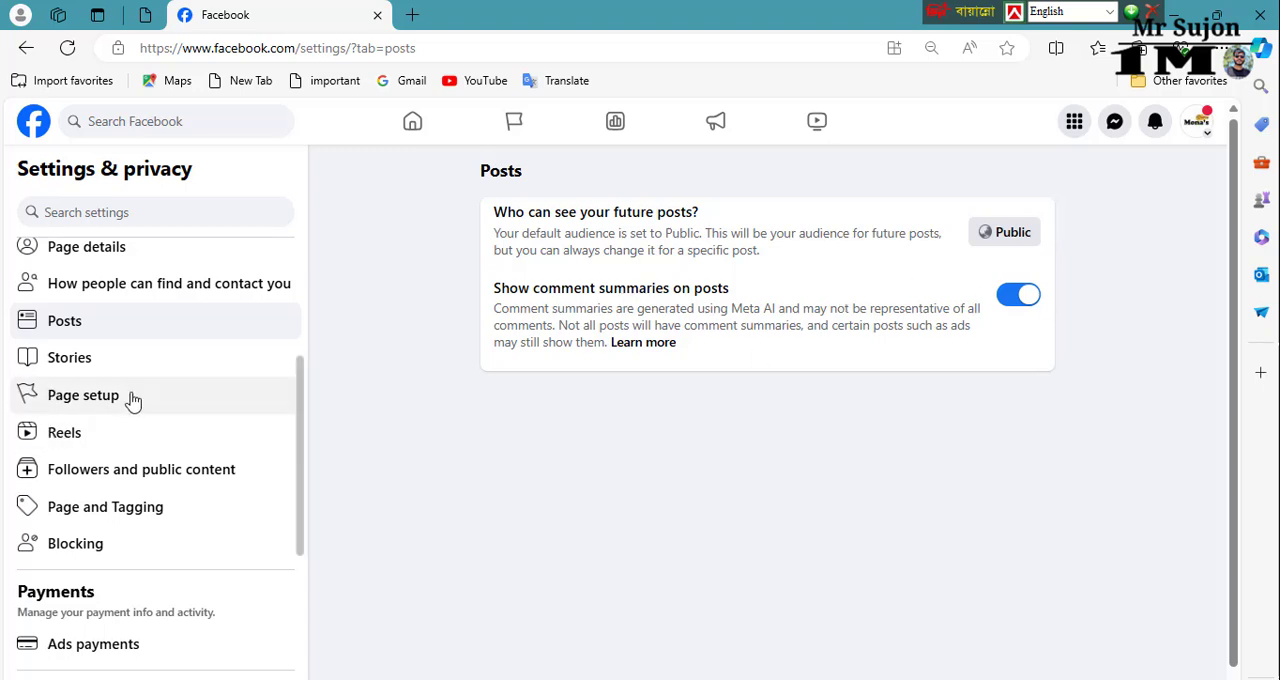
click(107, 360)
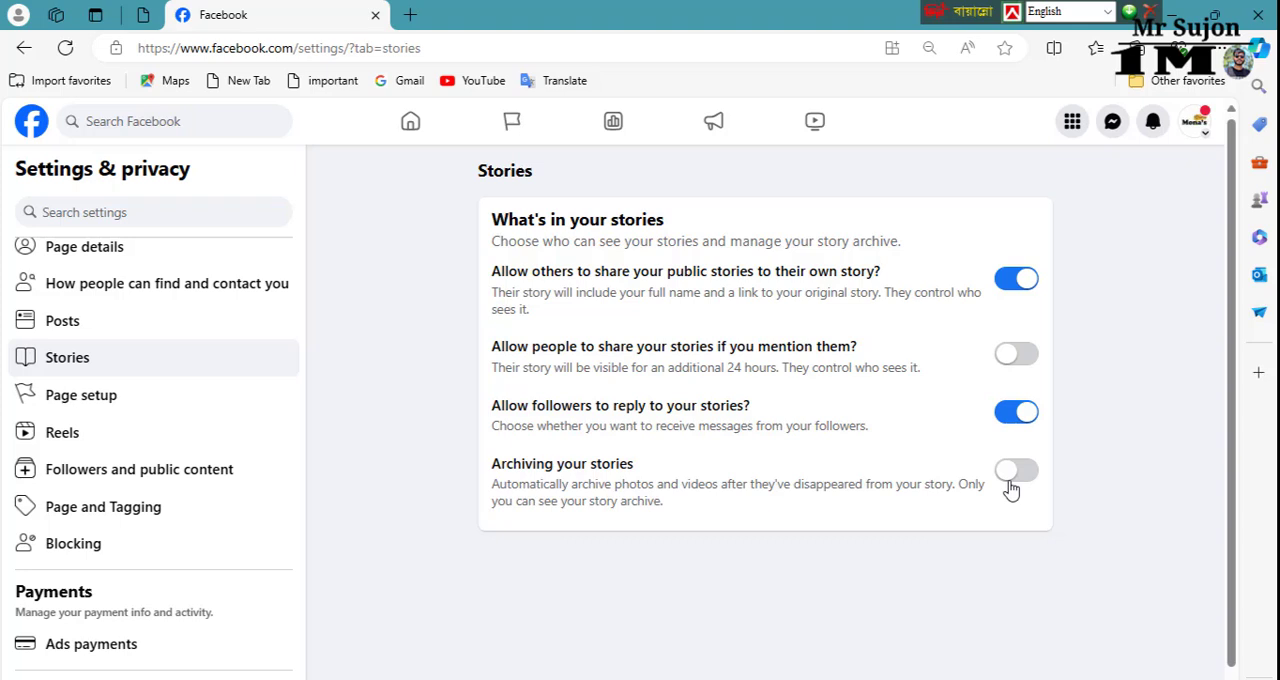
click(1026, 471)
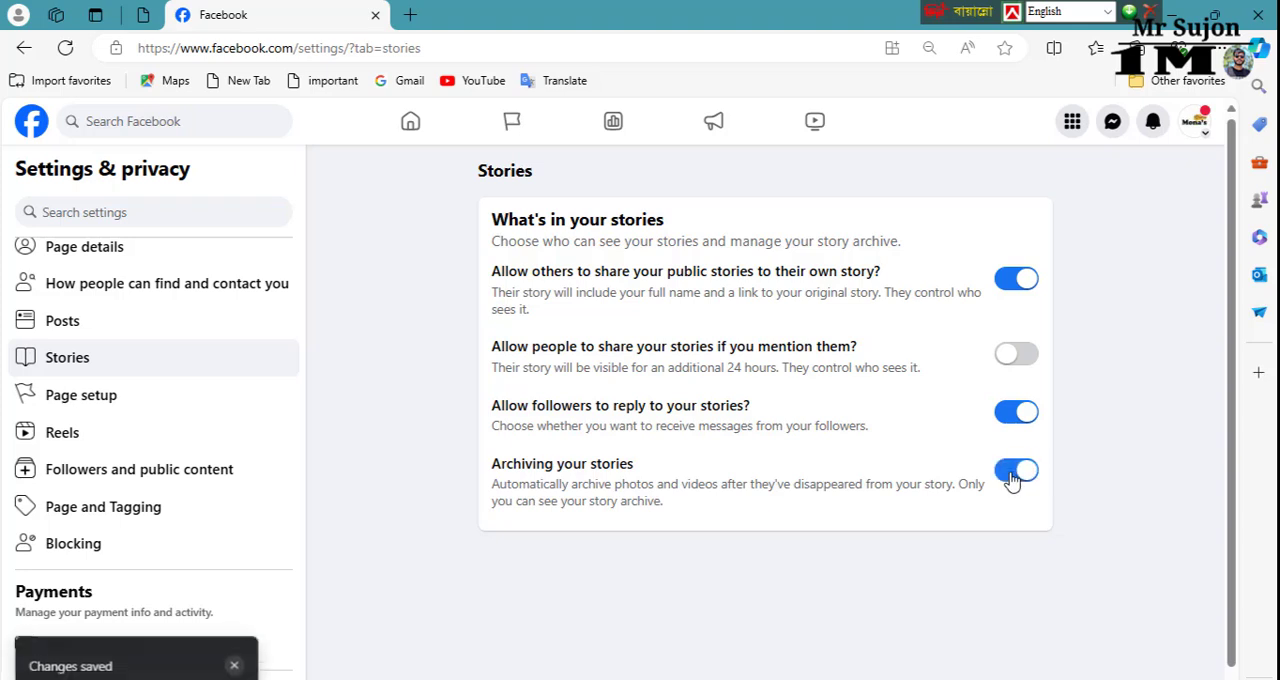
Step: Open the general Page settings through the name entry in Page setup and try the username monasdiary
click(112, 404)
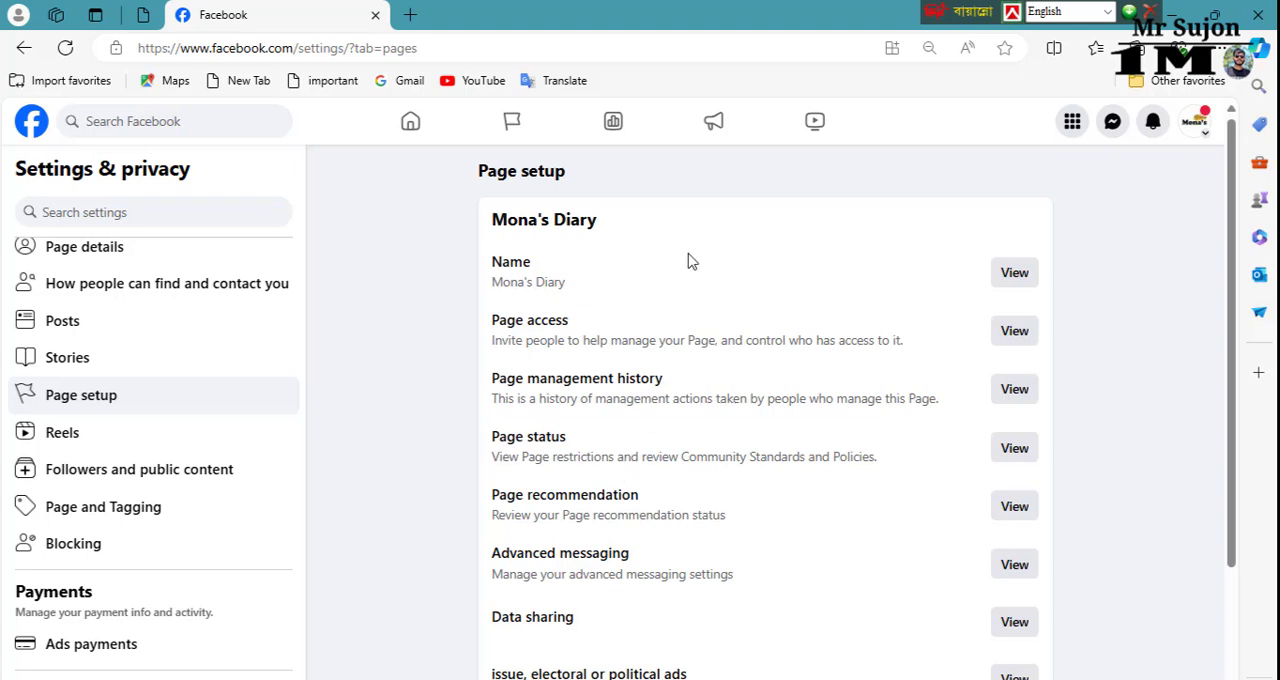
click(1014, 272)
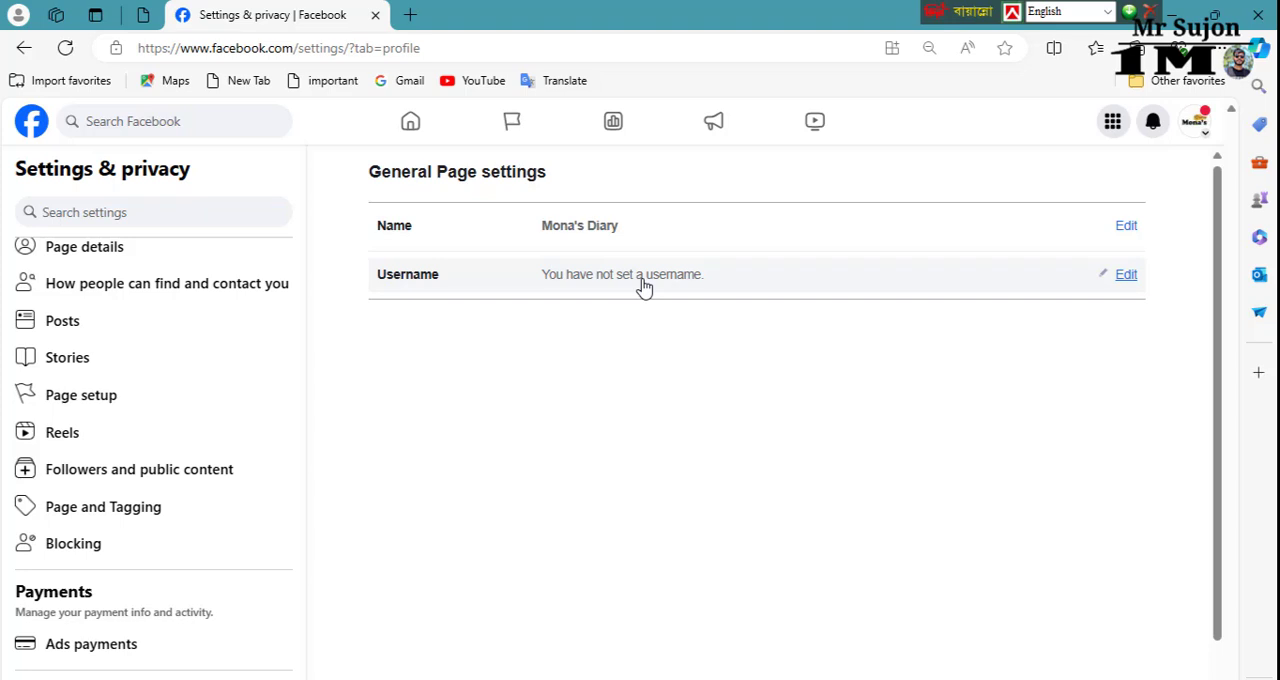
click(1122, 278)
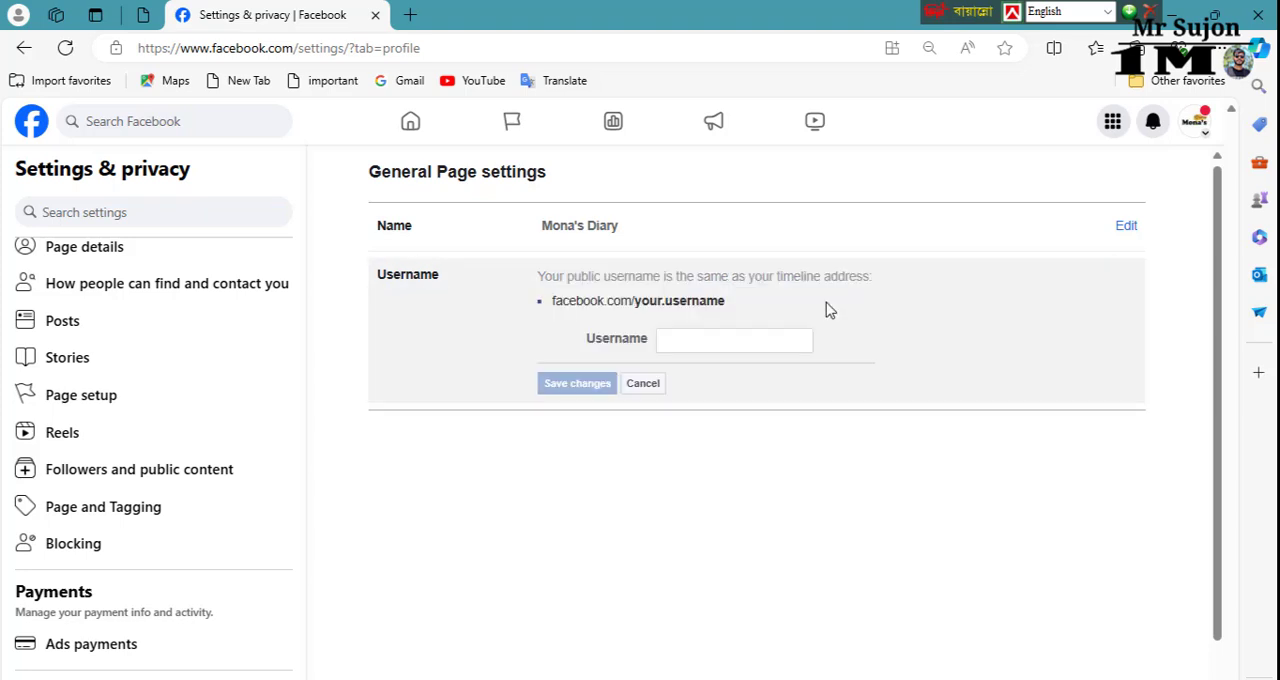
click(687, 338)
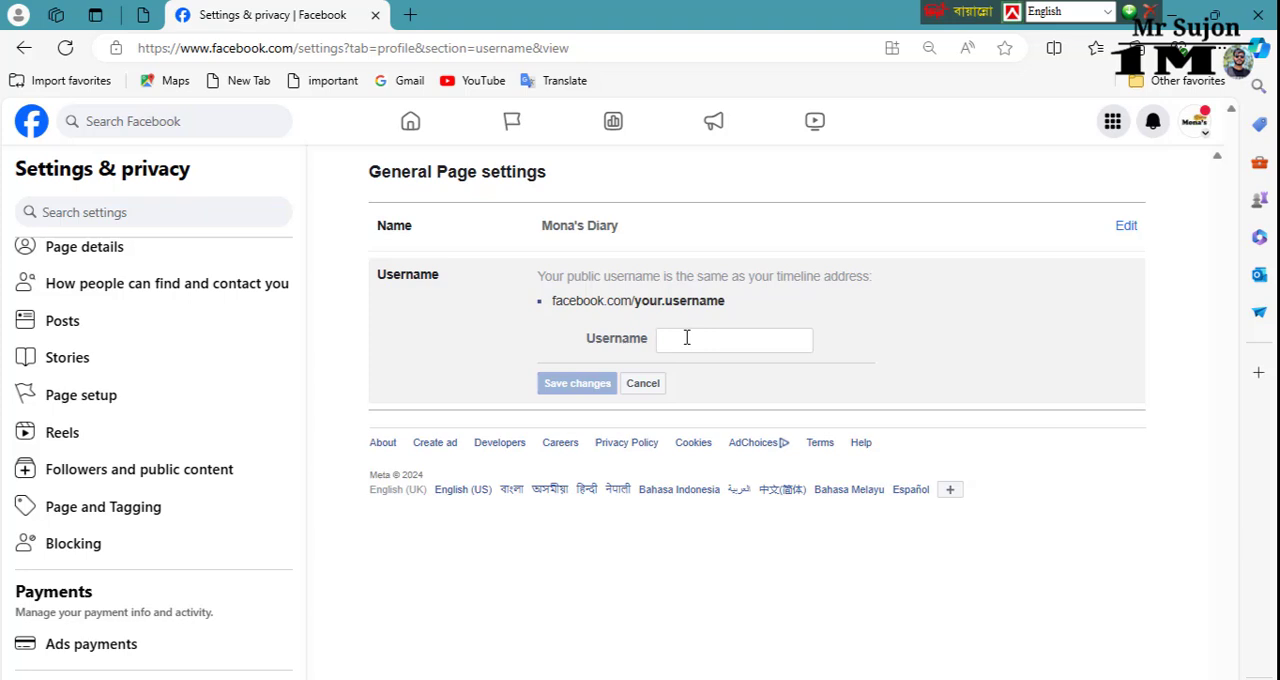
click(687, 338)
text(m)
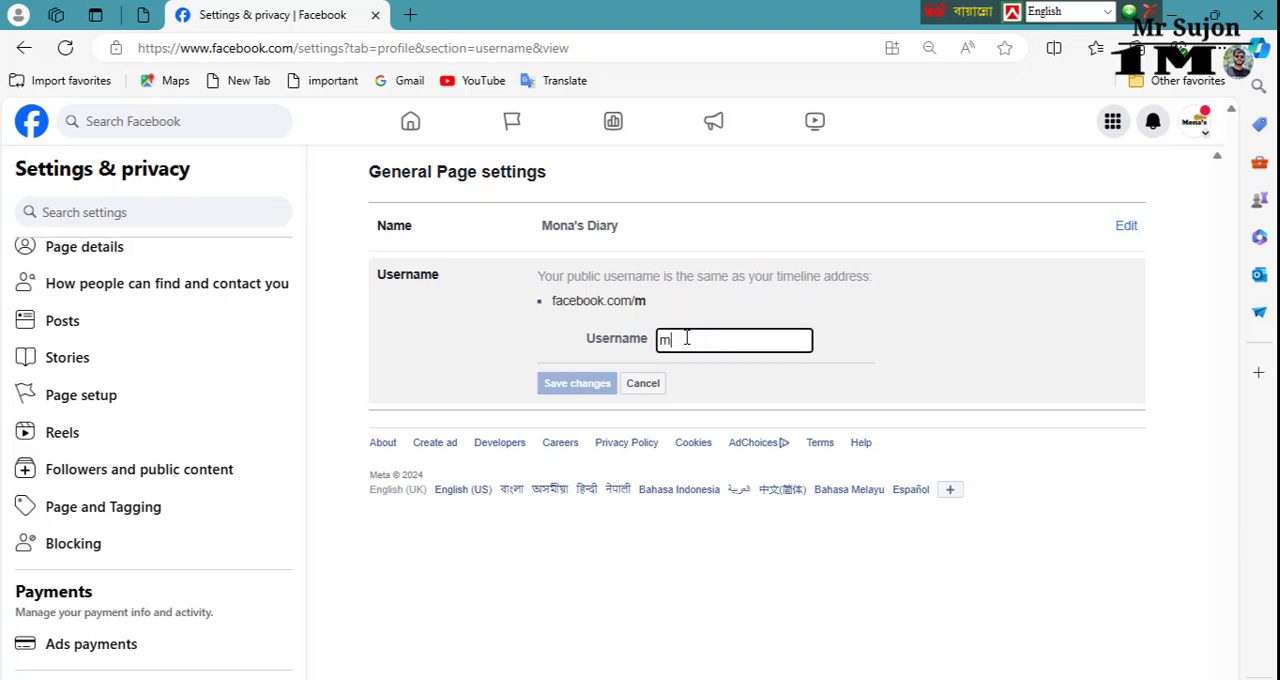
text(ona)
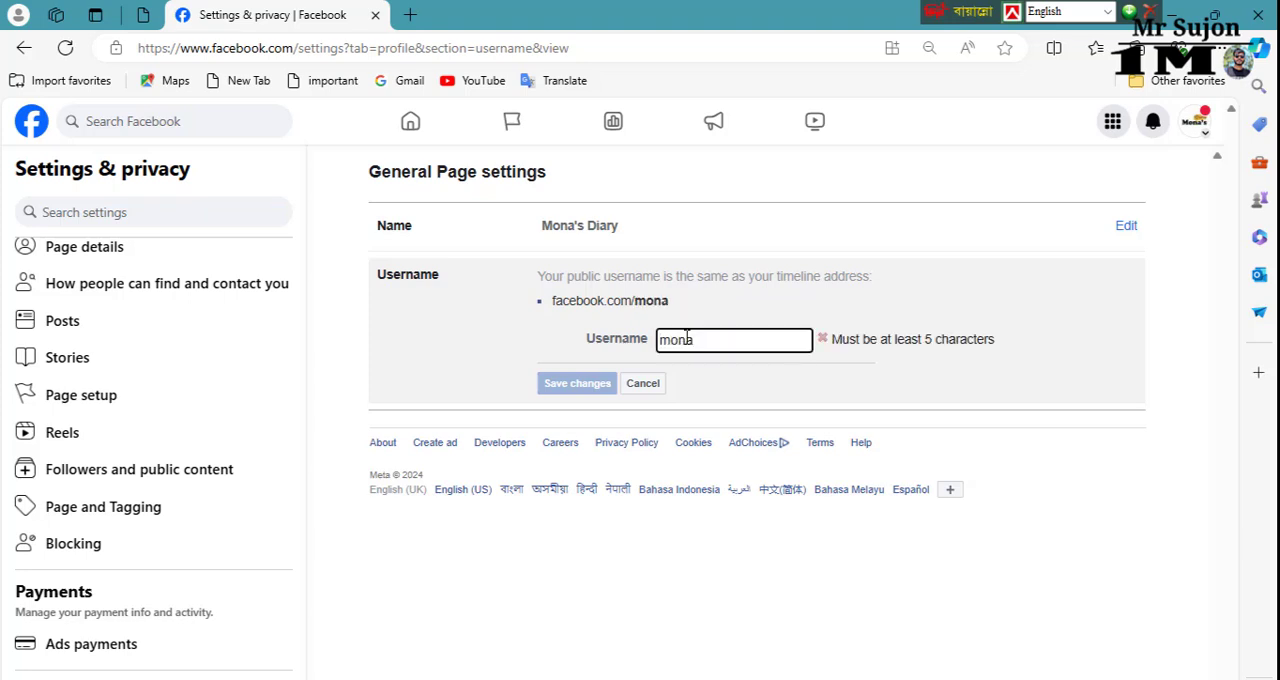
text('s)
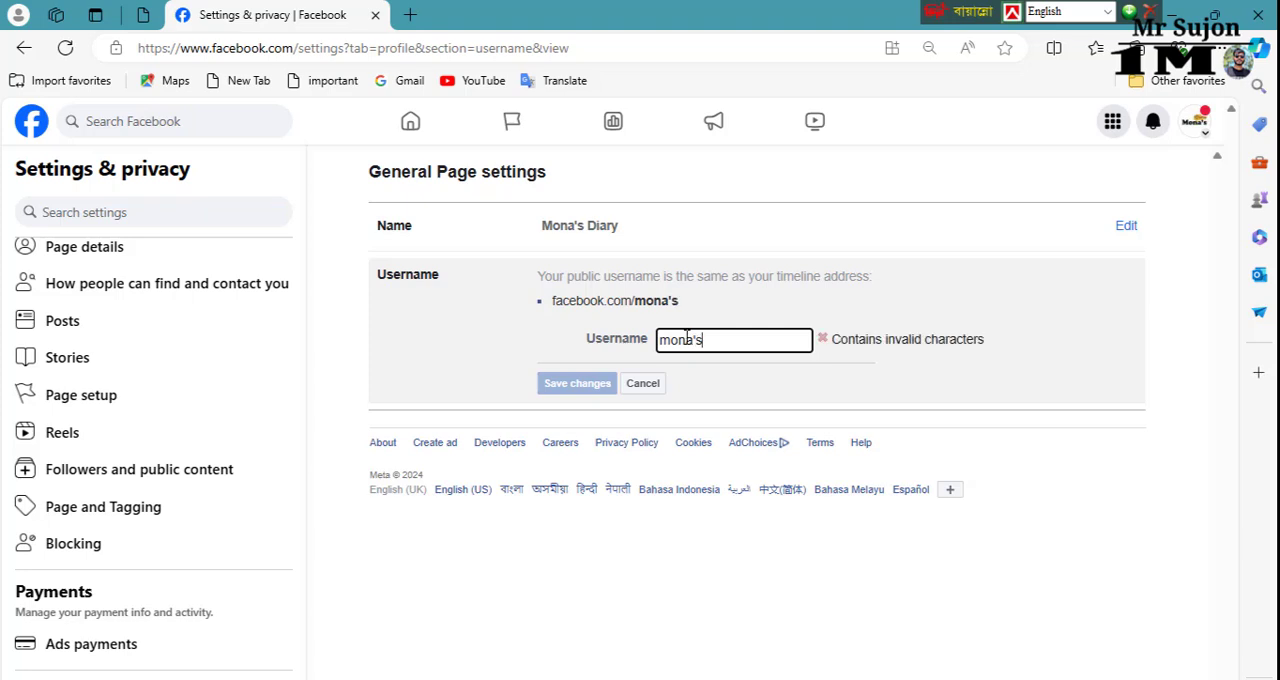
text(d)
key(BackSpace)
key(BackSpace)
key(BackSpace)
text(s)
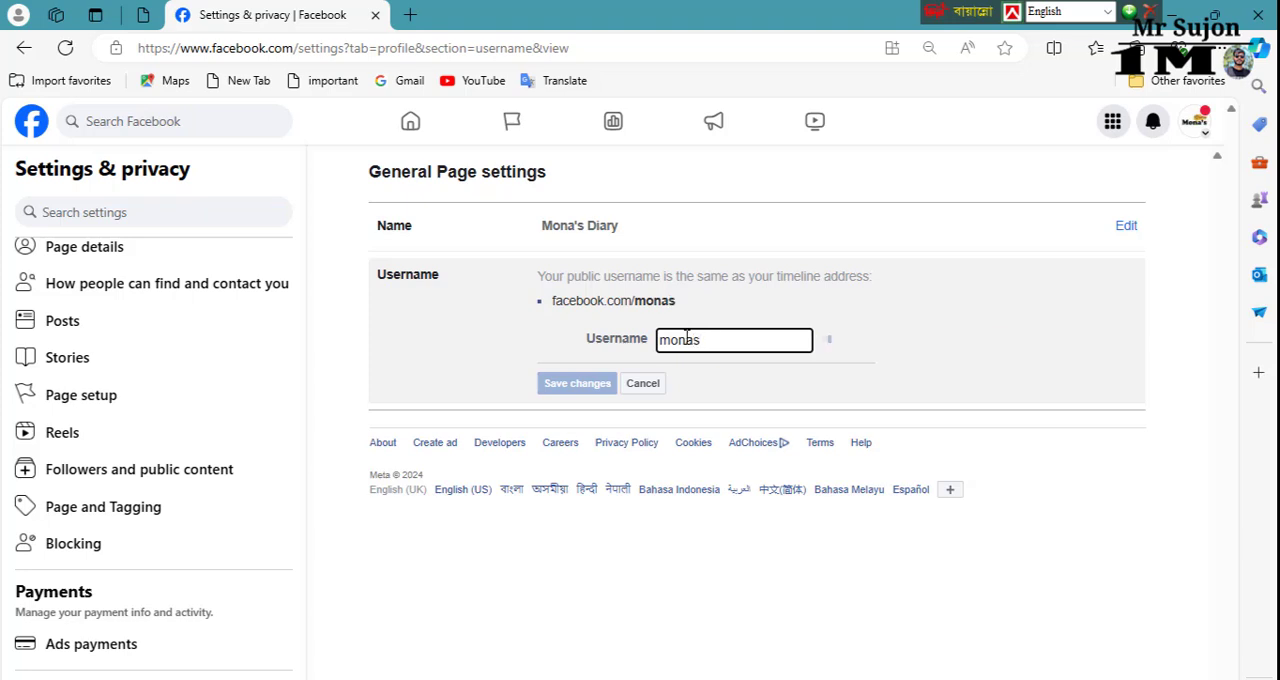
text(diary)
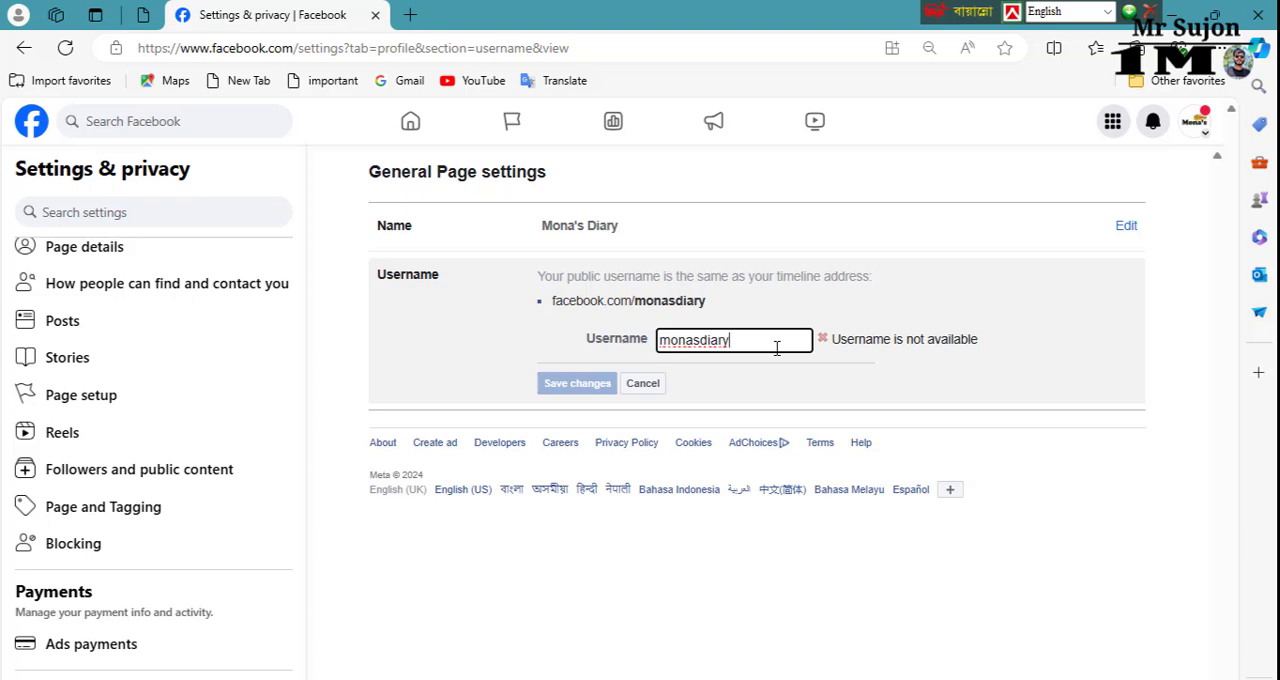
Step: Extend the username to monasdiarybd, save it and authorise the change with the account password
text(bd)
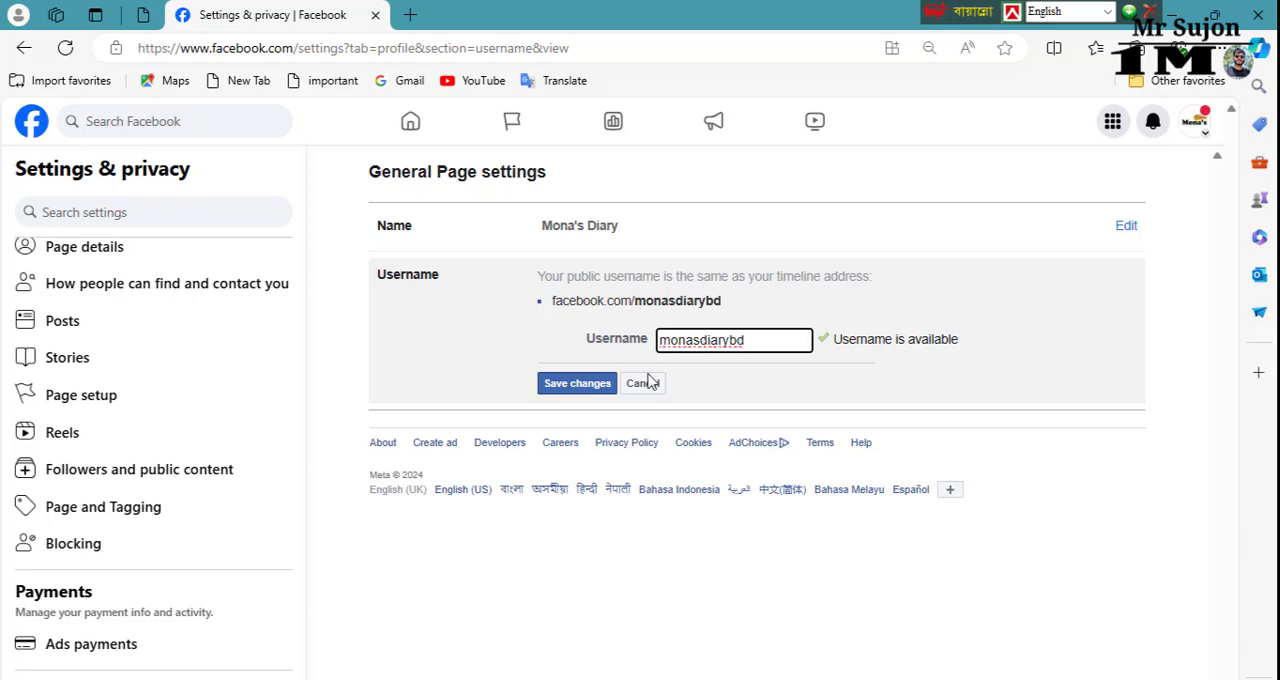
click(567, 388)
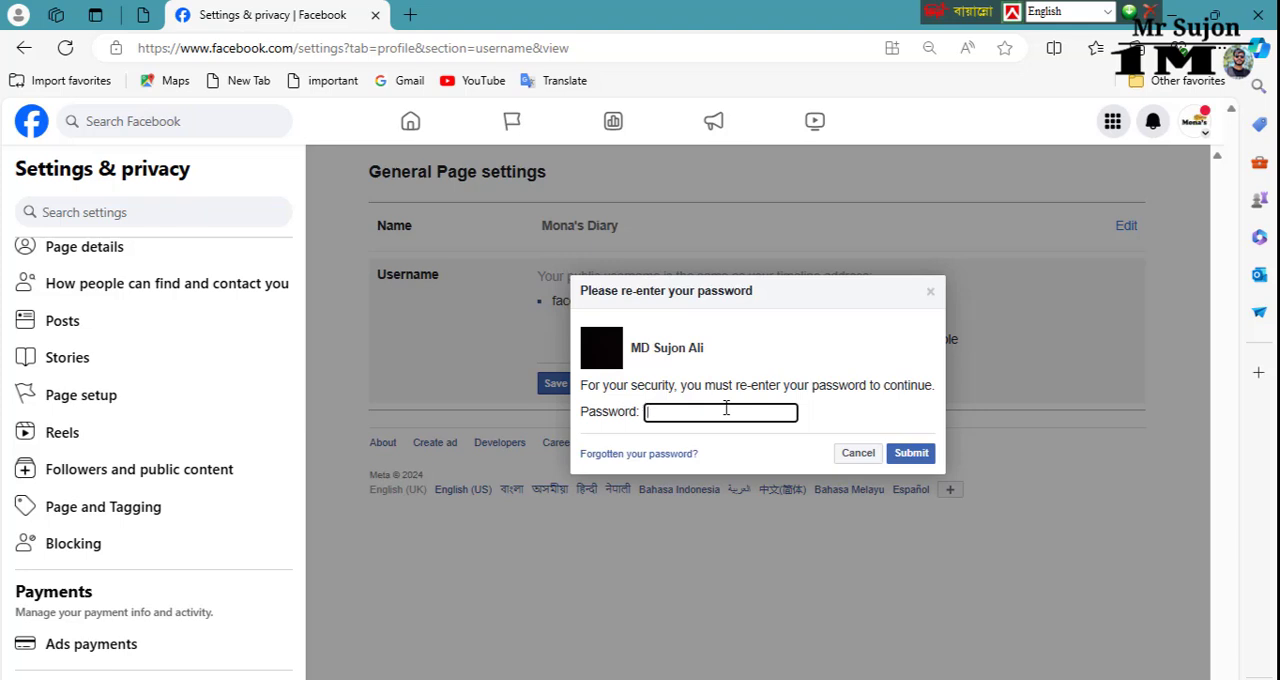
text(••••••••••)
click(915, 453)
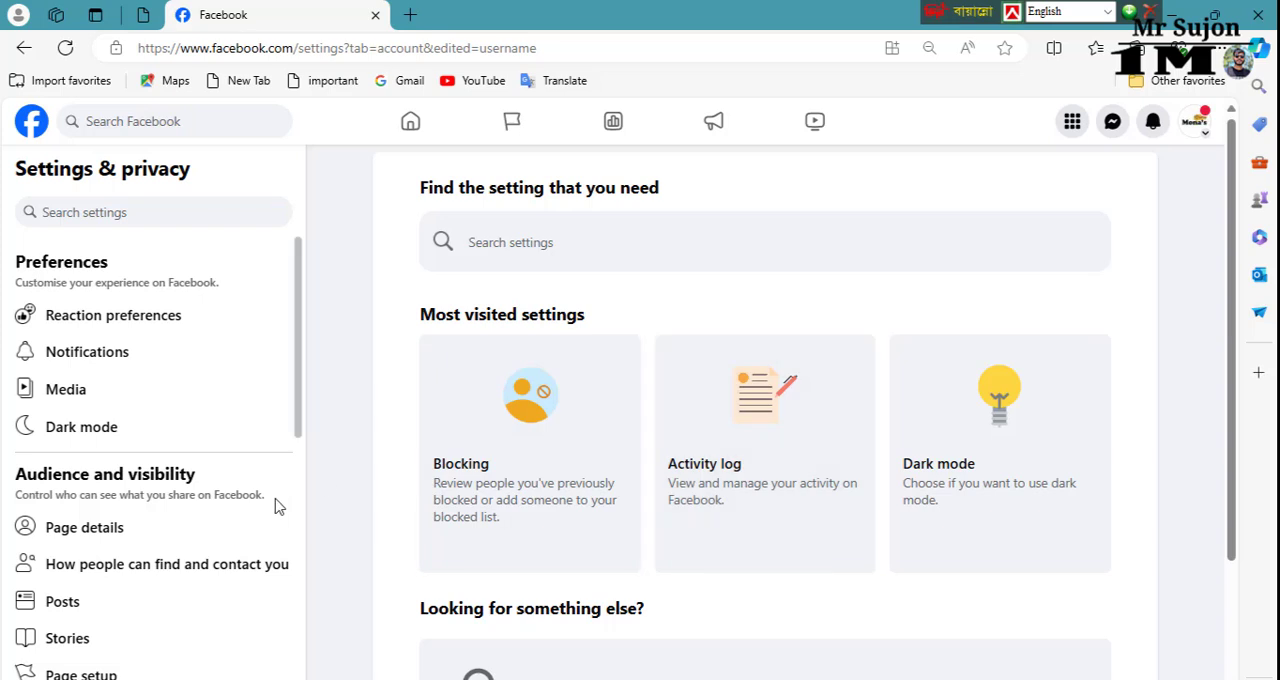
Step: Open the Page details and look over the category, contact info, websites and social links, and basic info
scroll(243, 473, down, 1)
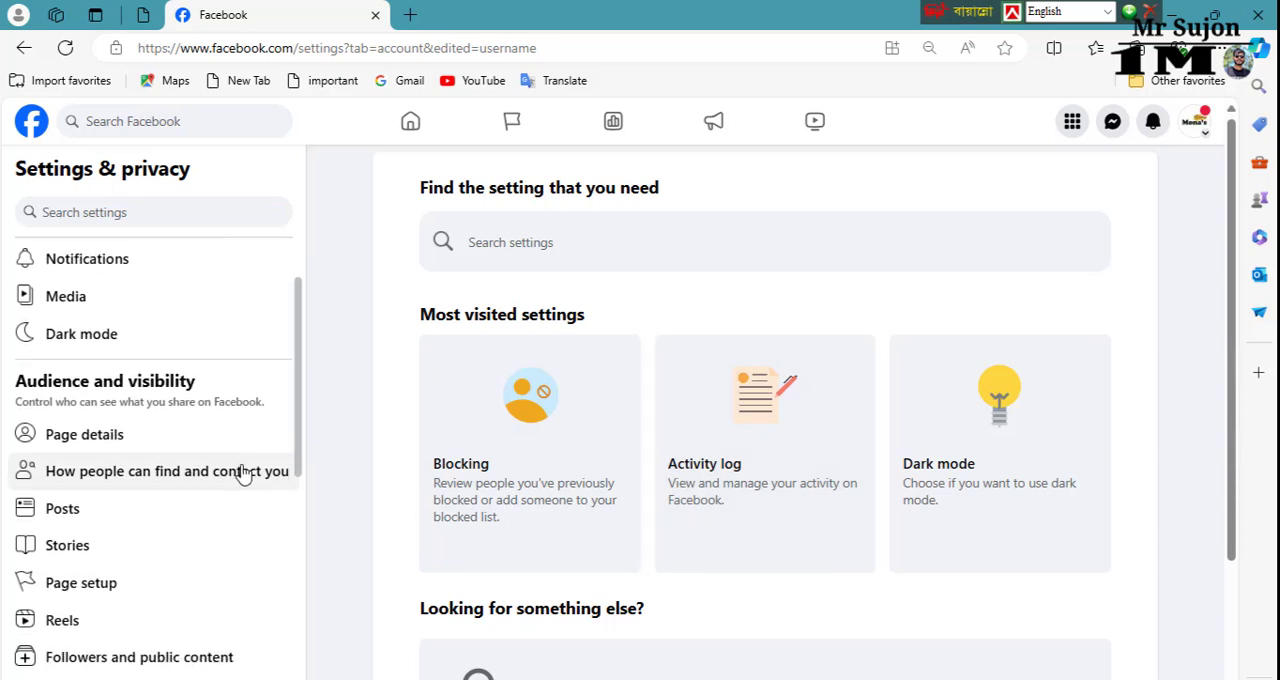
scroll(243, 478, up, 1)
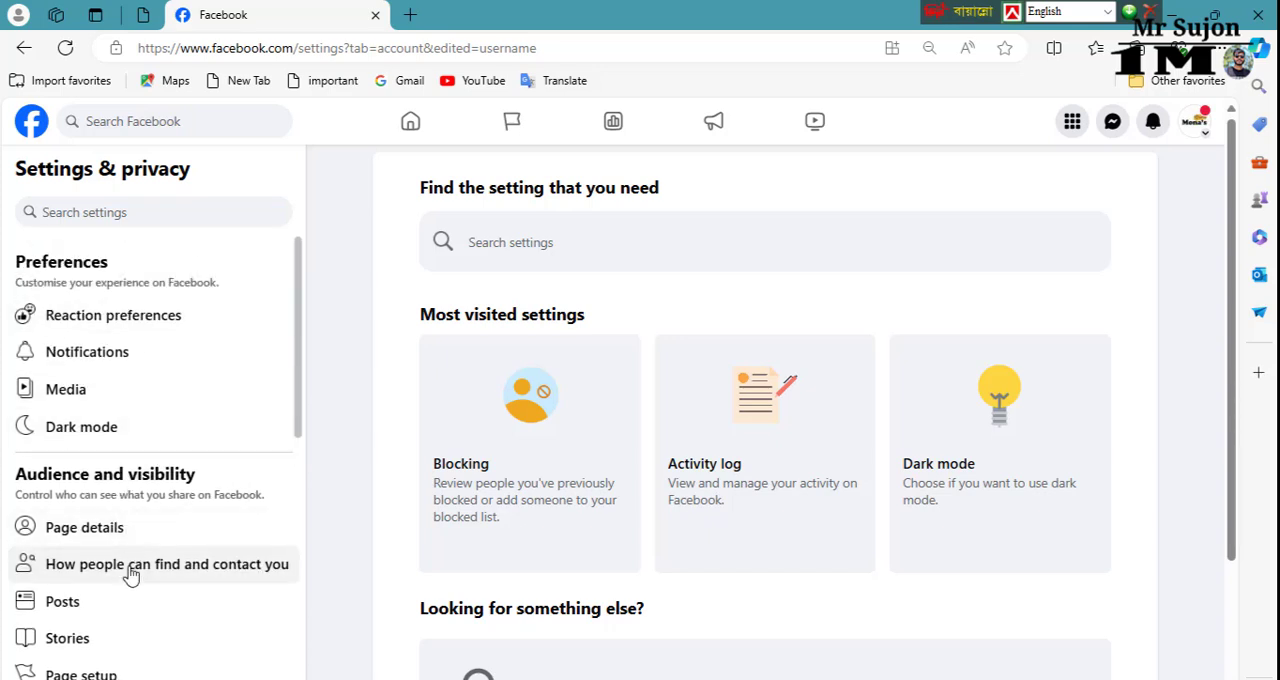
click(137, 528)
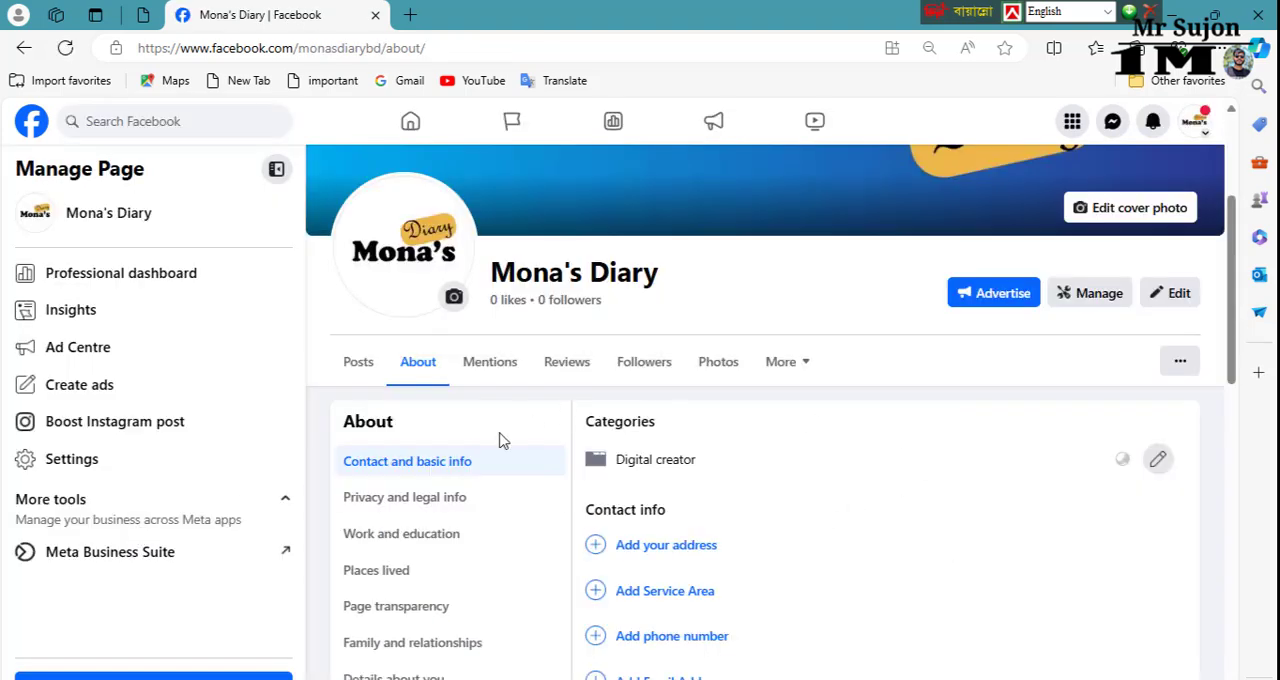
scroll(570, 462, down, 2)
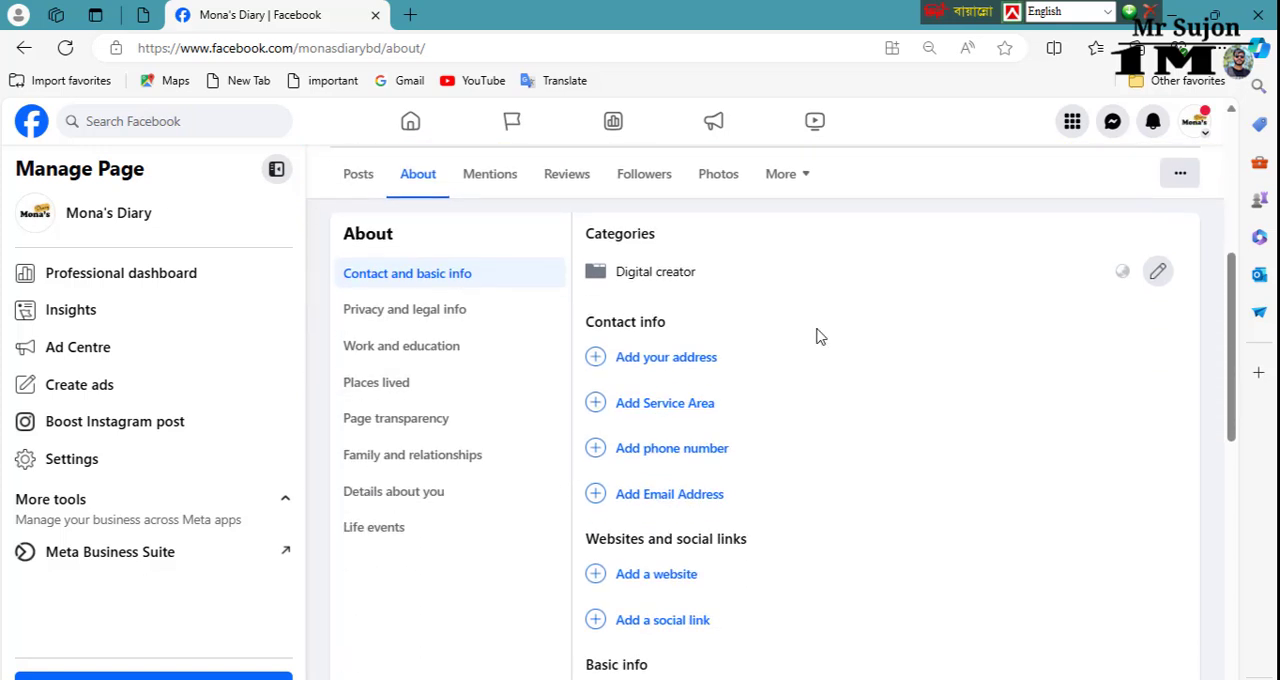
scroll(706, 316, up, 1)
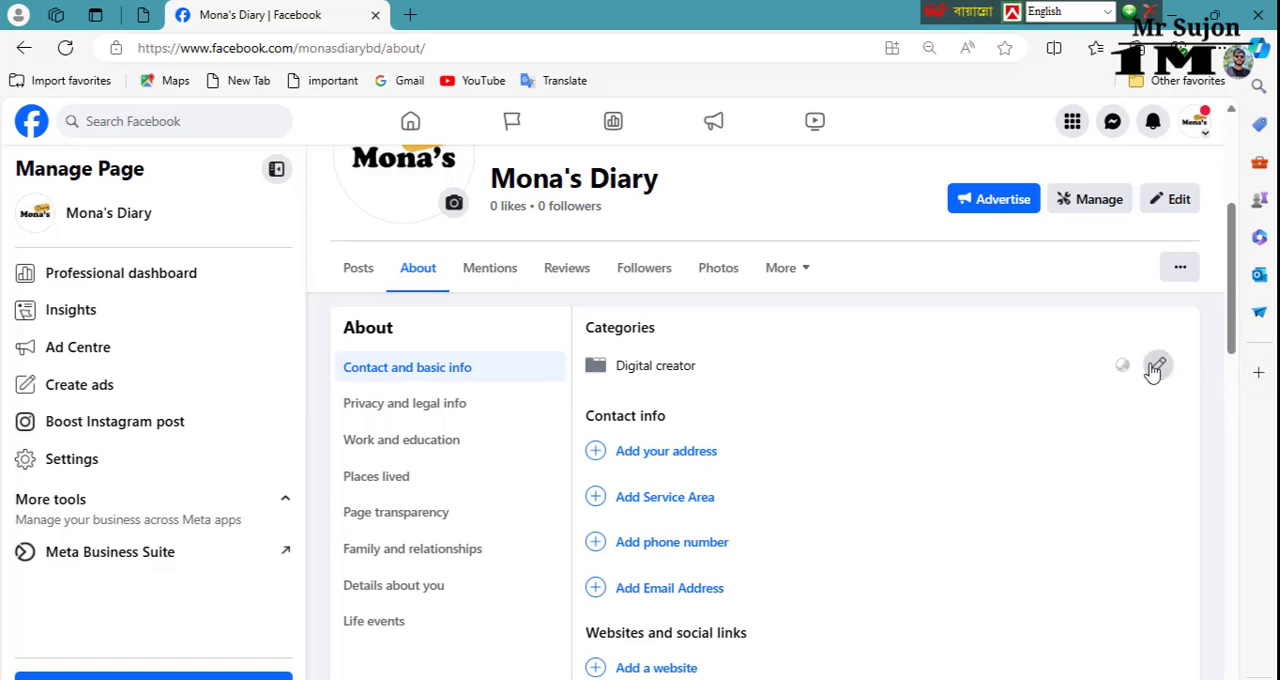
scroll(785, 449, up, 3)
scroll(805, 443, down, 2)
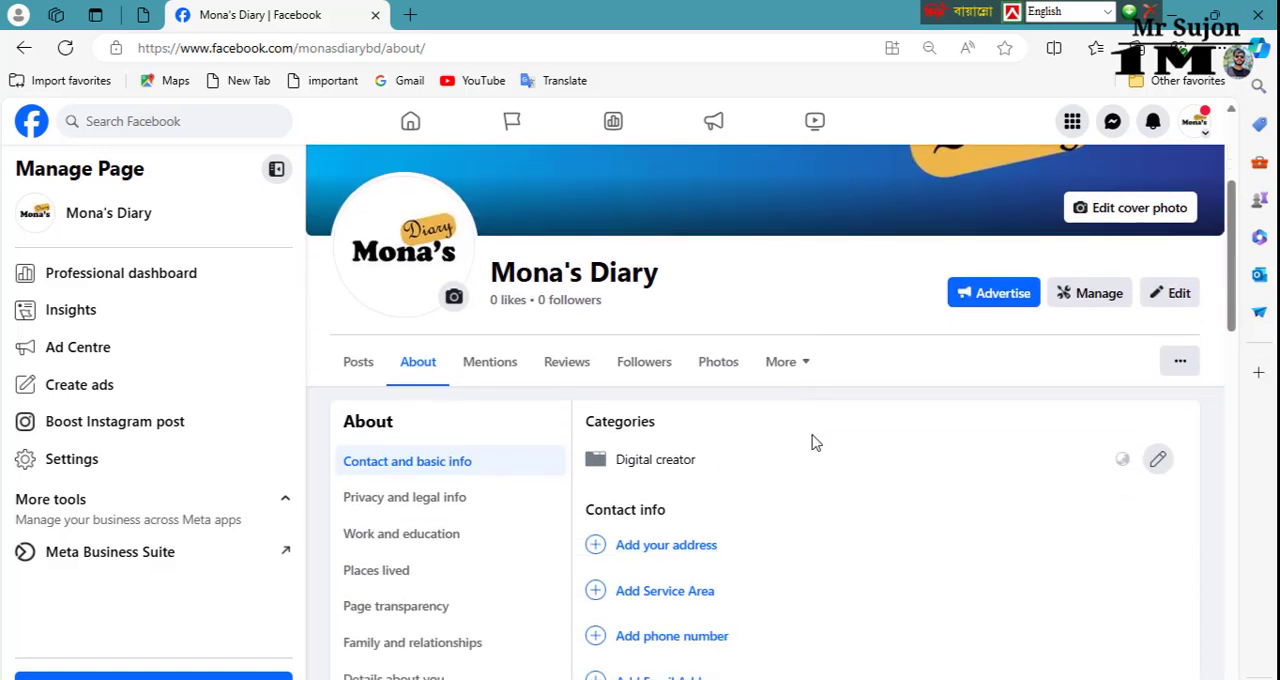
scroll(810, 443, down, 2)
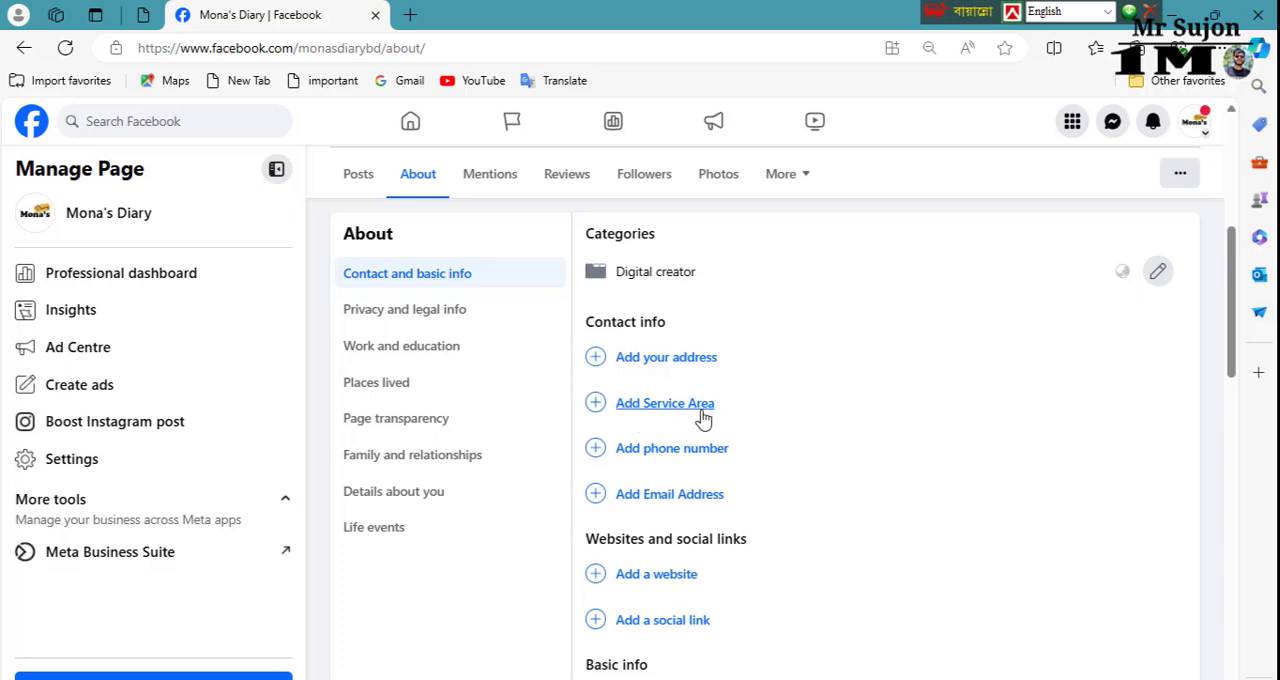
scroll(703, 420, up, 1)
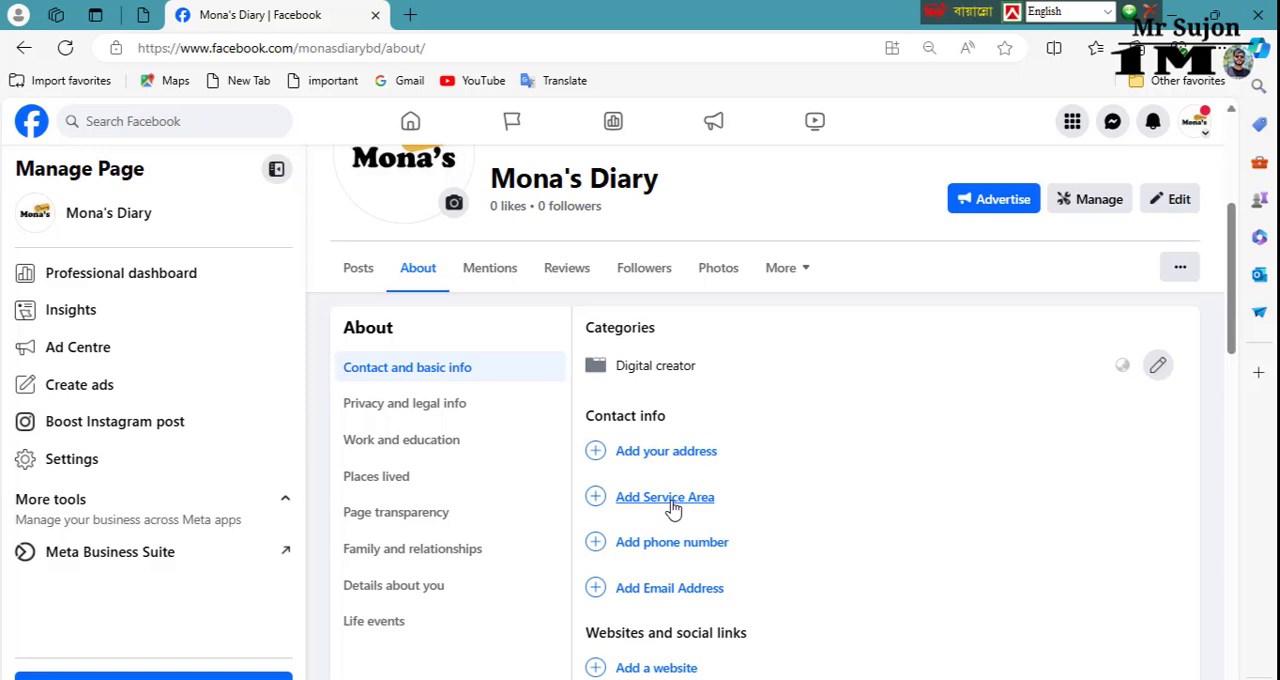
scroll(673, 508, down, 1)
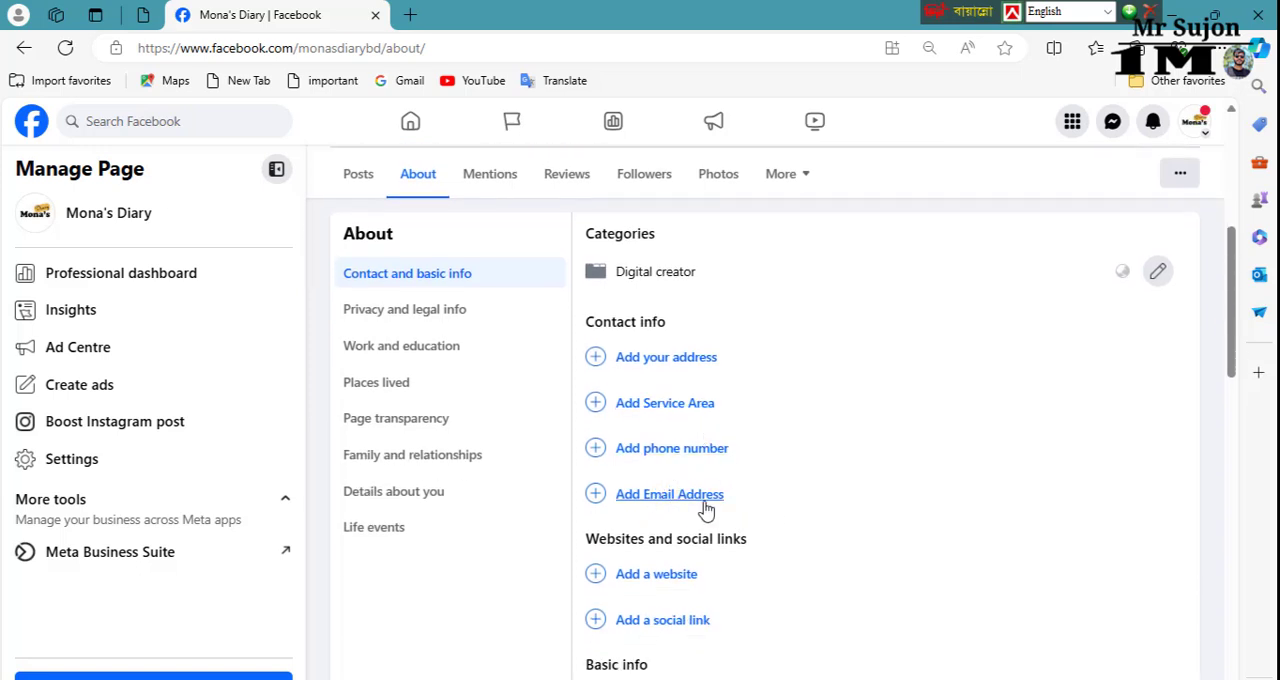
scroll(706, 510, down, 1)
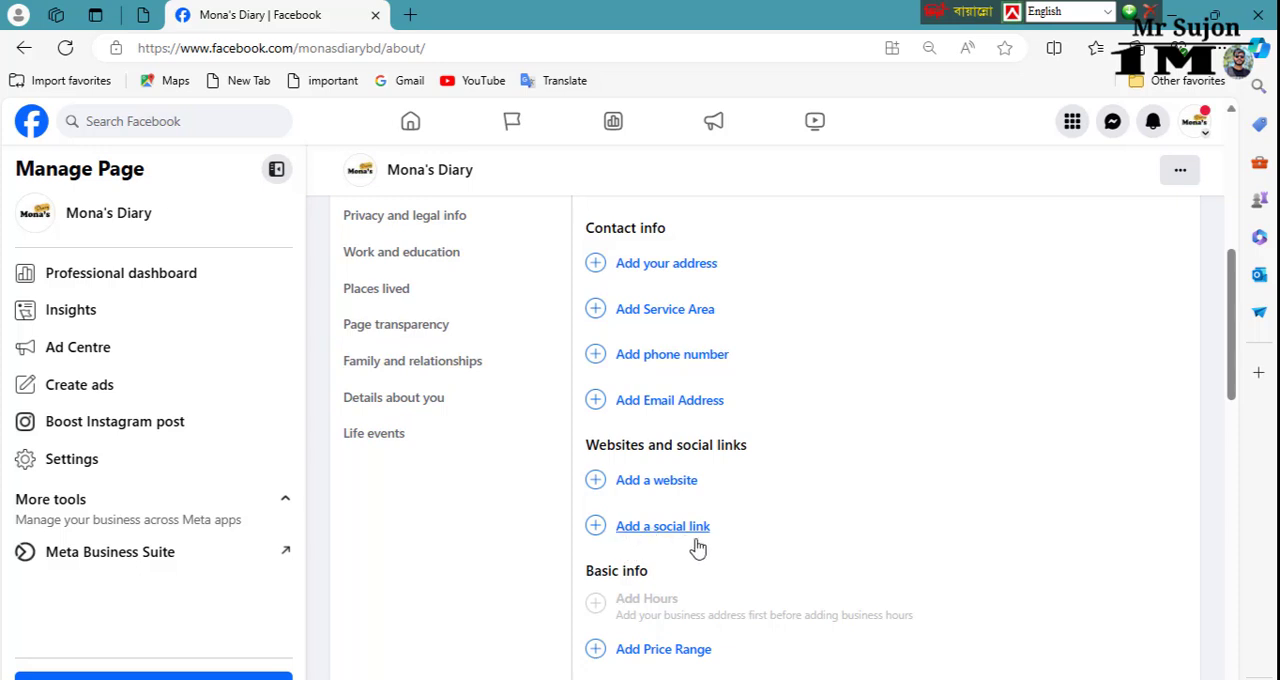
scroll(737, 546, up, 3)
scroll(737, 546, down, 3)
scroll(714, 563, down, 1)
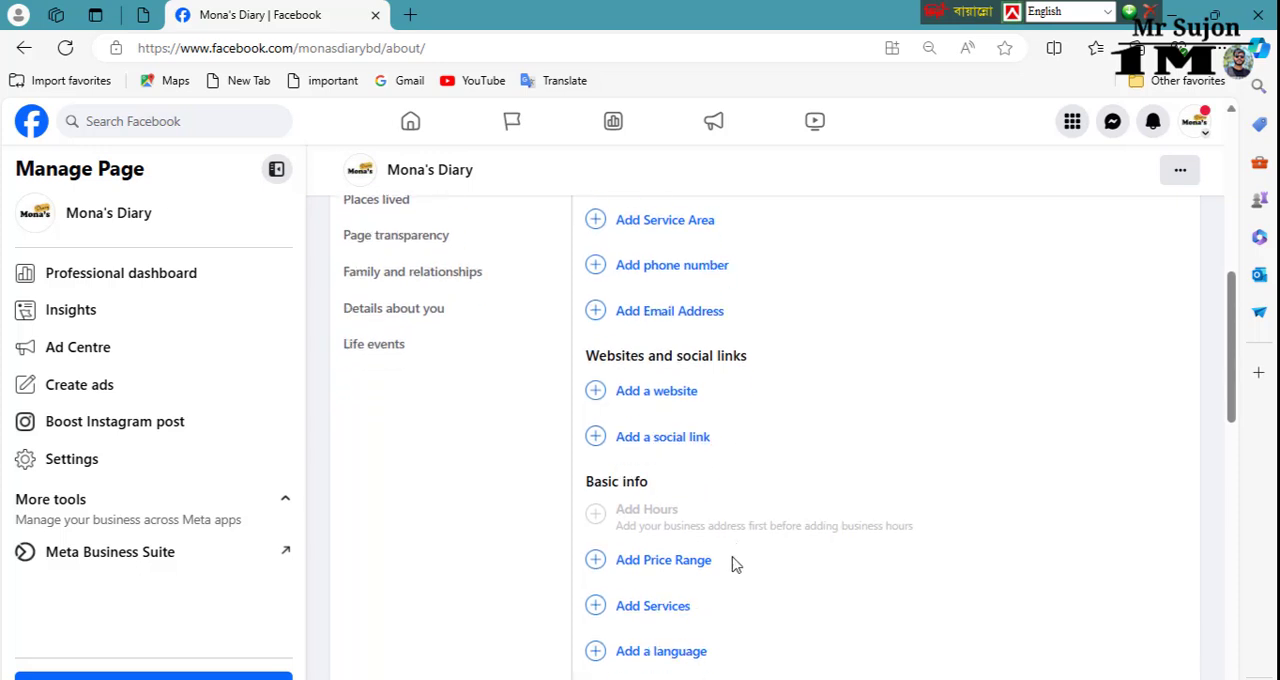
scroll(668, 577, down, 1)
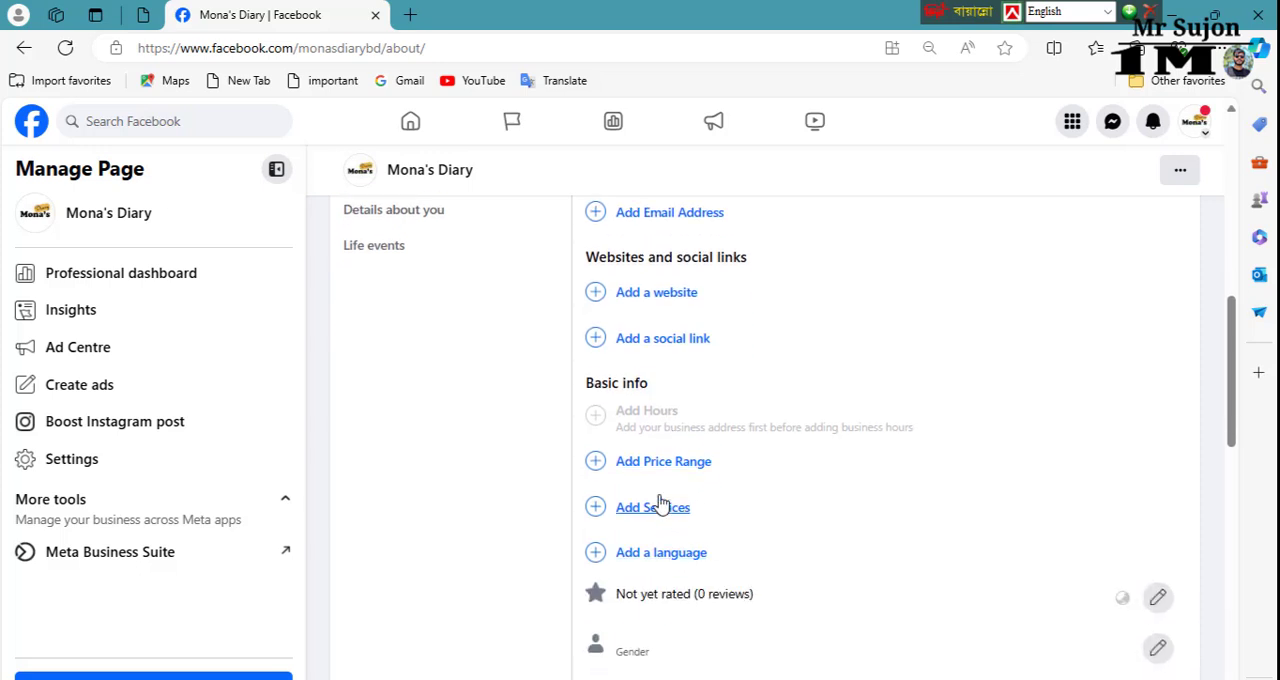
Step: Open the price range setting in Basic info and review the options from Cheap to Not applicable
click(697, 471)
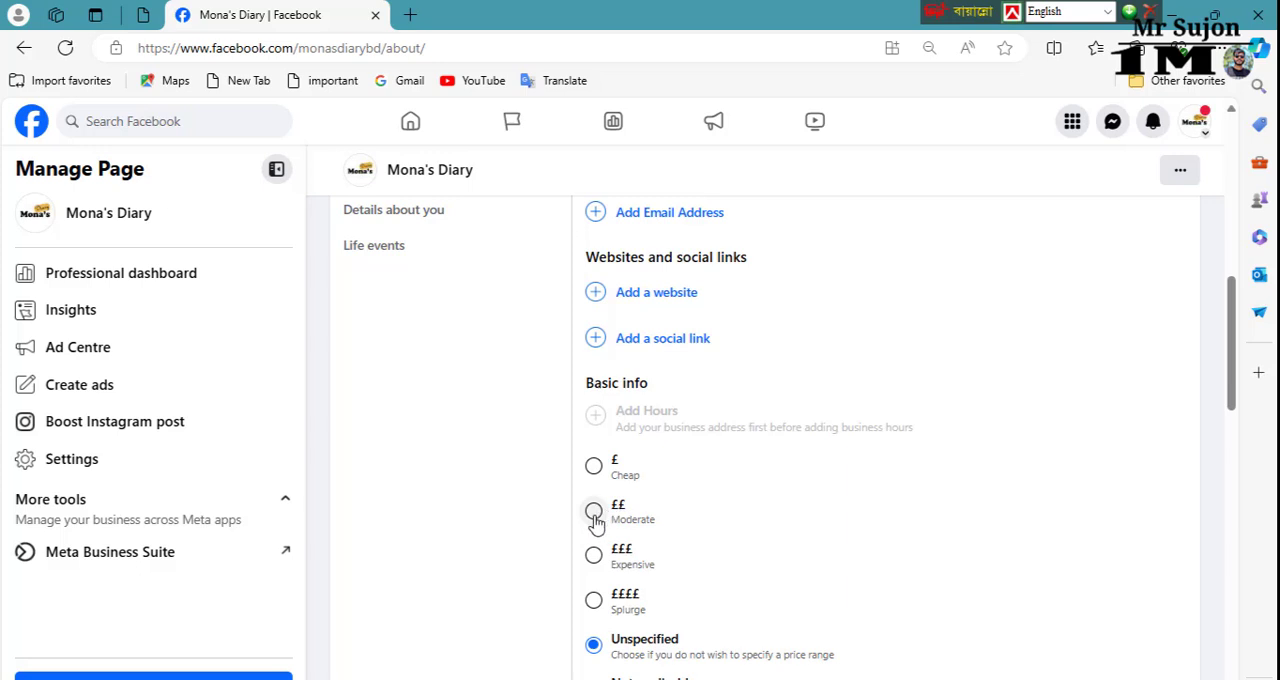
scroll(723, 508, down, 2)
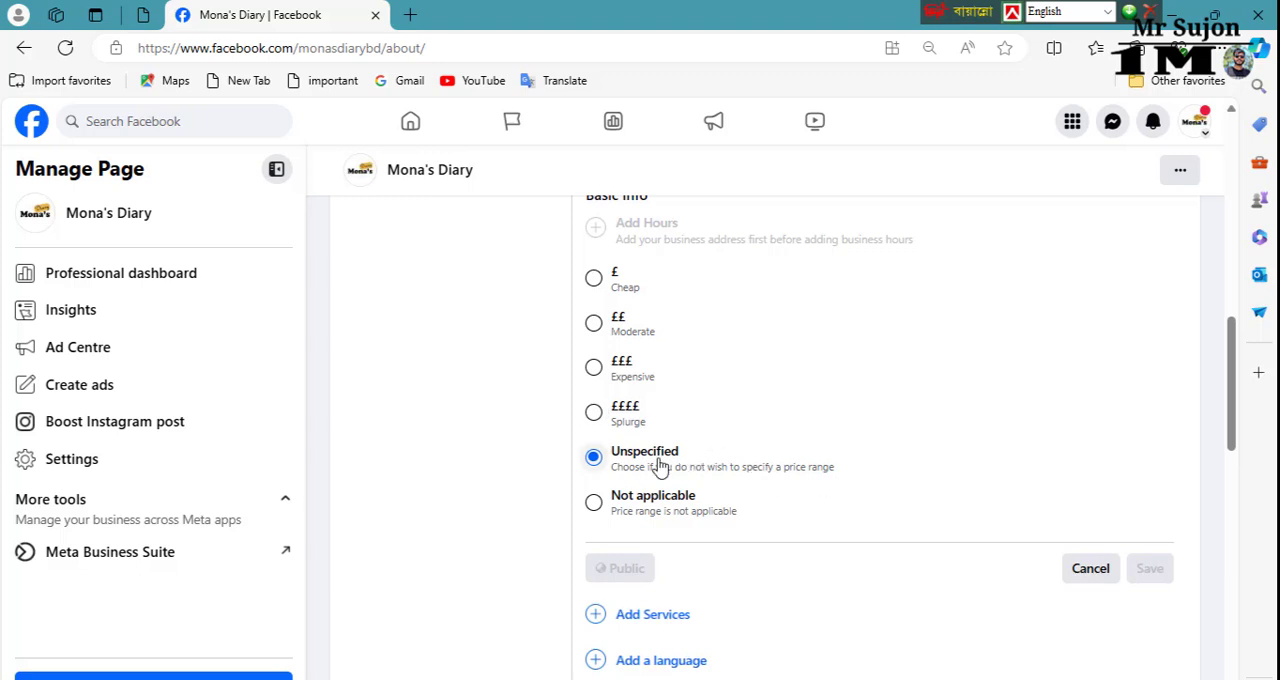
scroll(777, 483, down, 2)
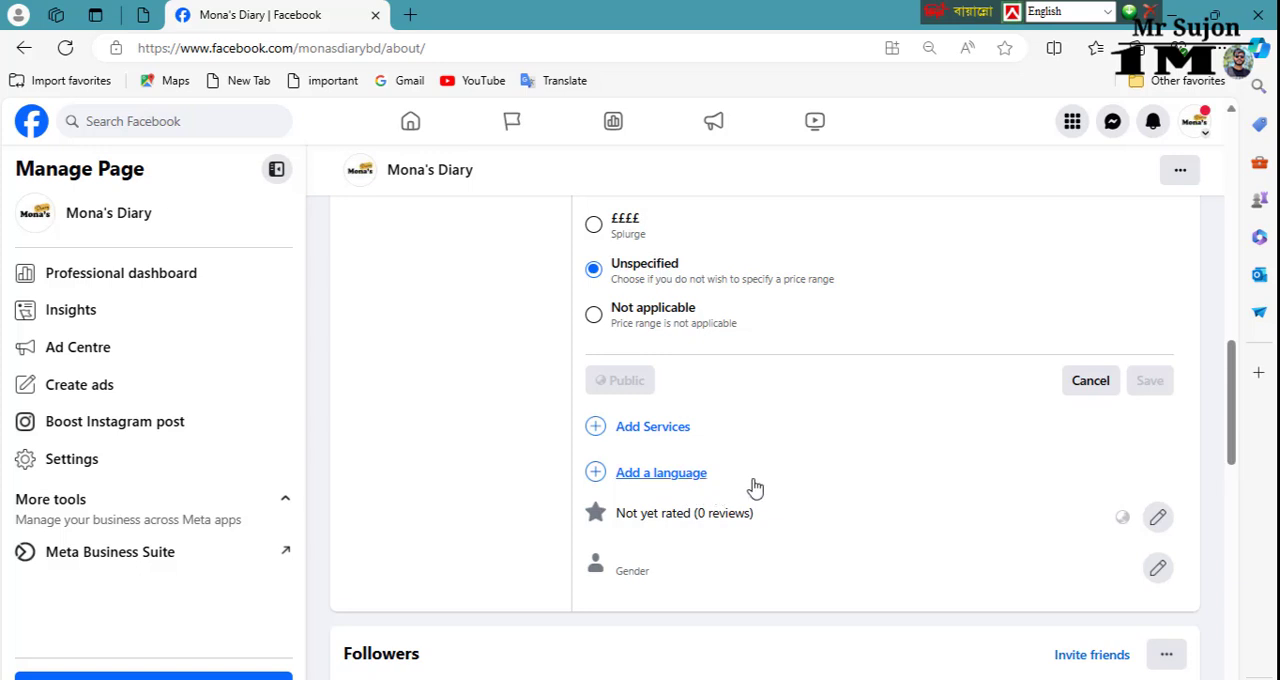
Step: Set the Page's gender to Female, show it on the timeline and save the change
scroll(710, 565, down, 1)
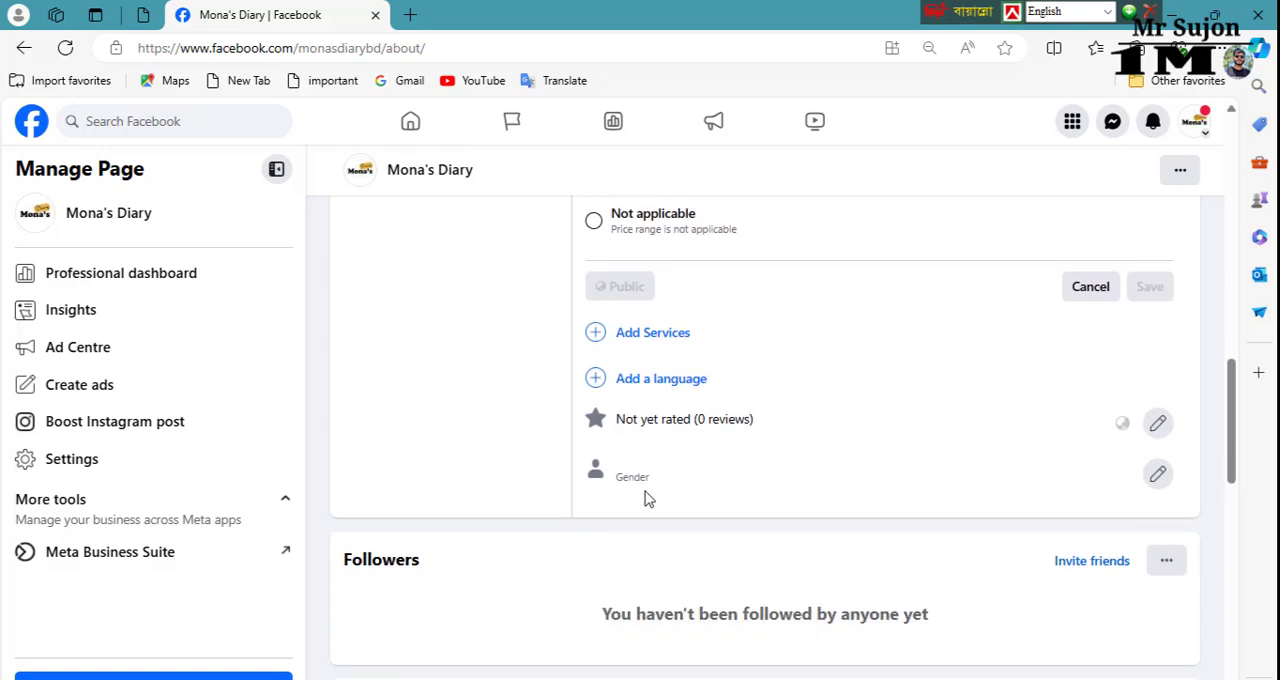
click(1157, 473)
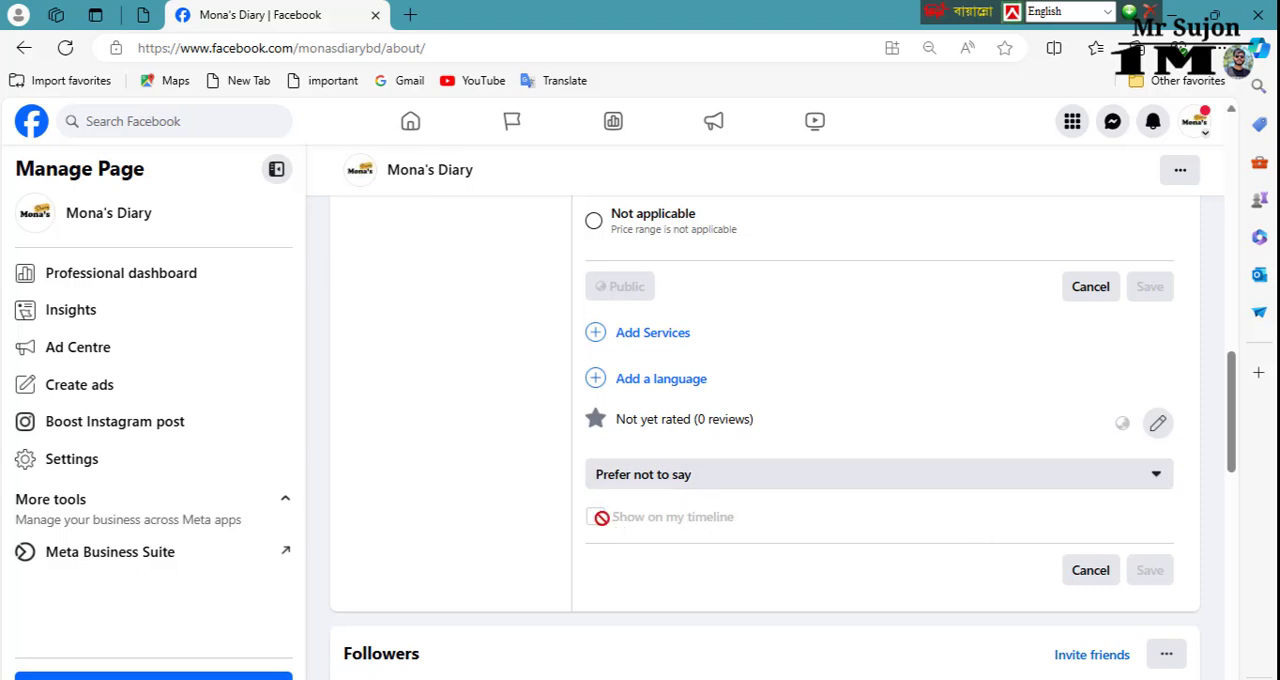
click(1160, 478)
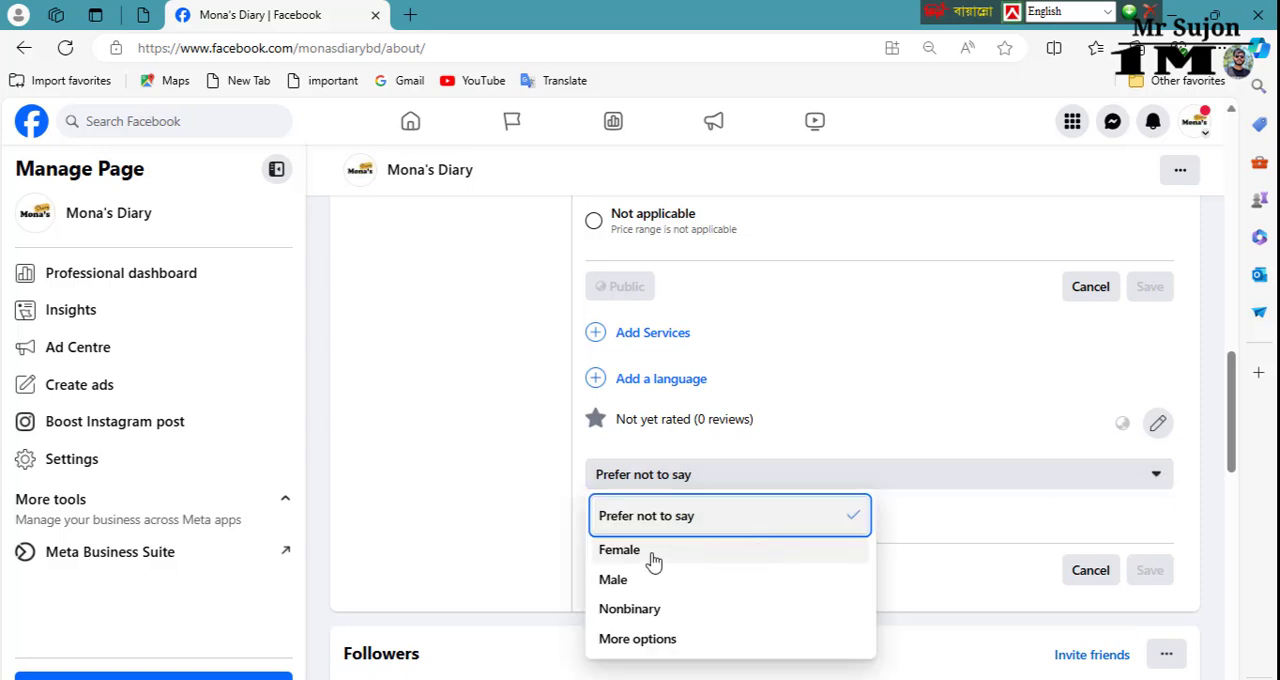
click(706, 552)
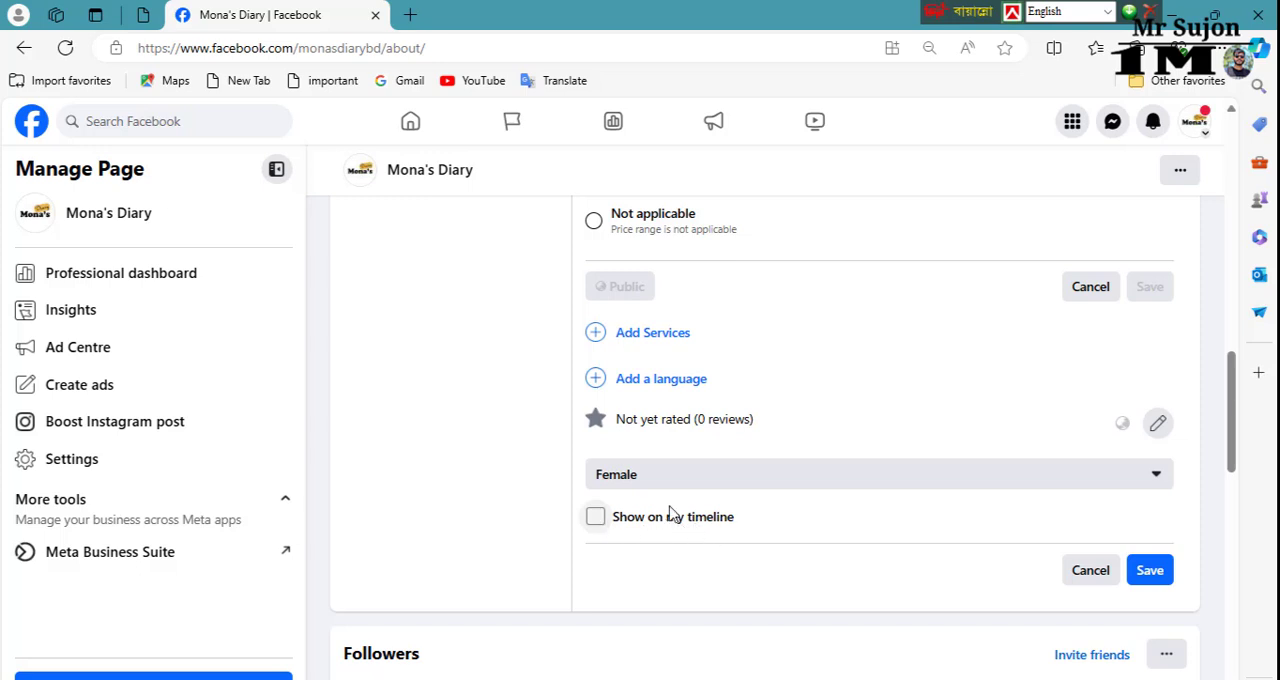
click(595, 516)
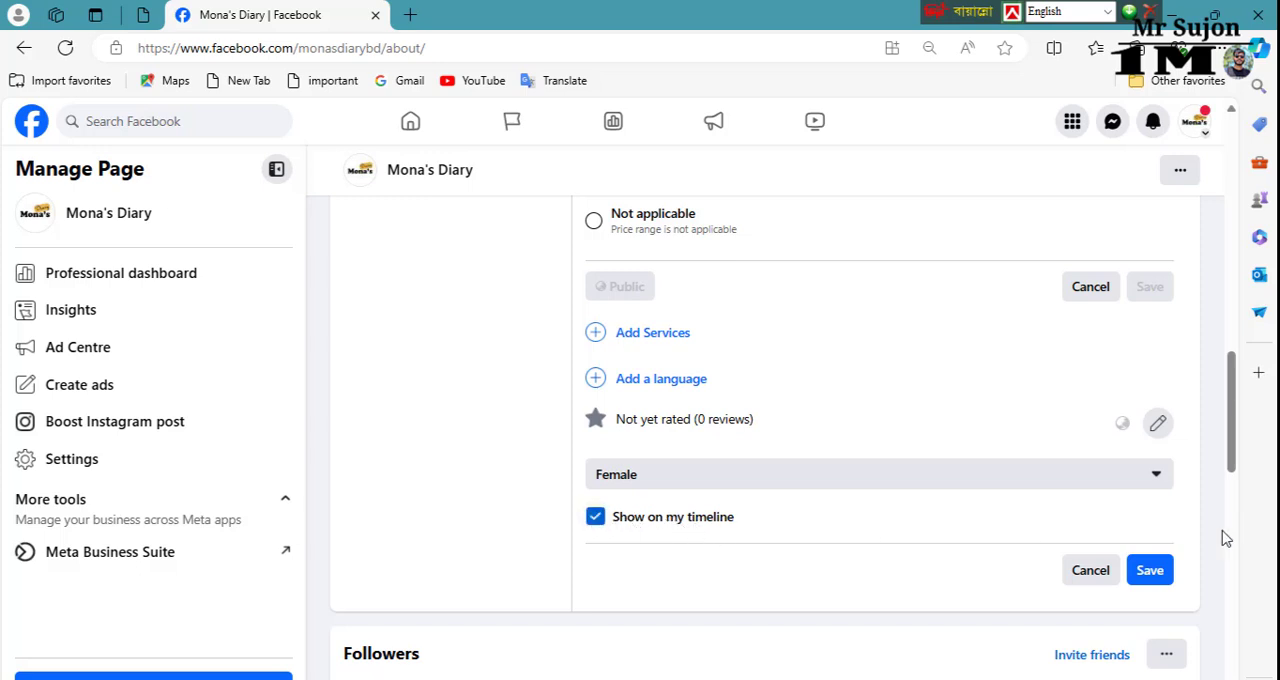
click(1152, 571)
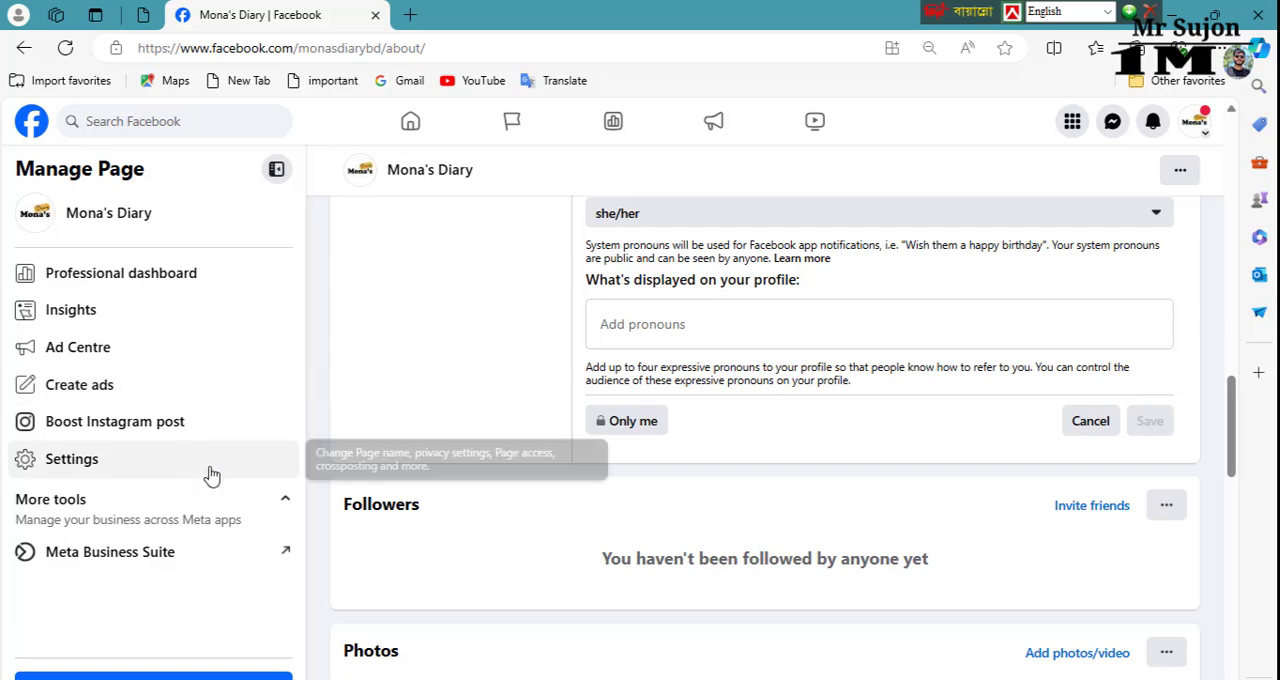
Step: Switch to Meta Business Suite and open the suggested Instant reply automation from the Inbox automations
click(182, 568)
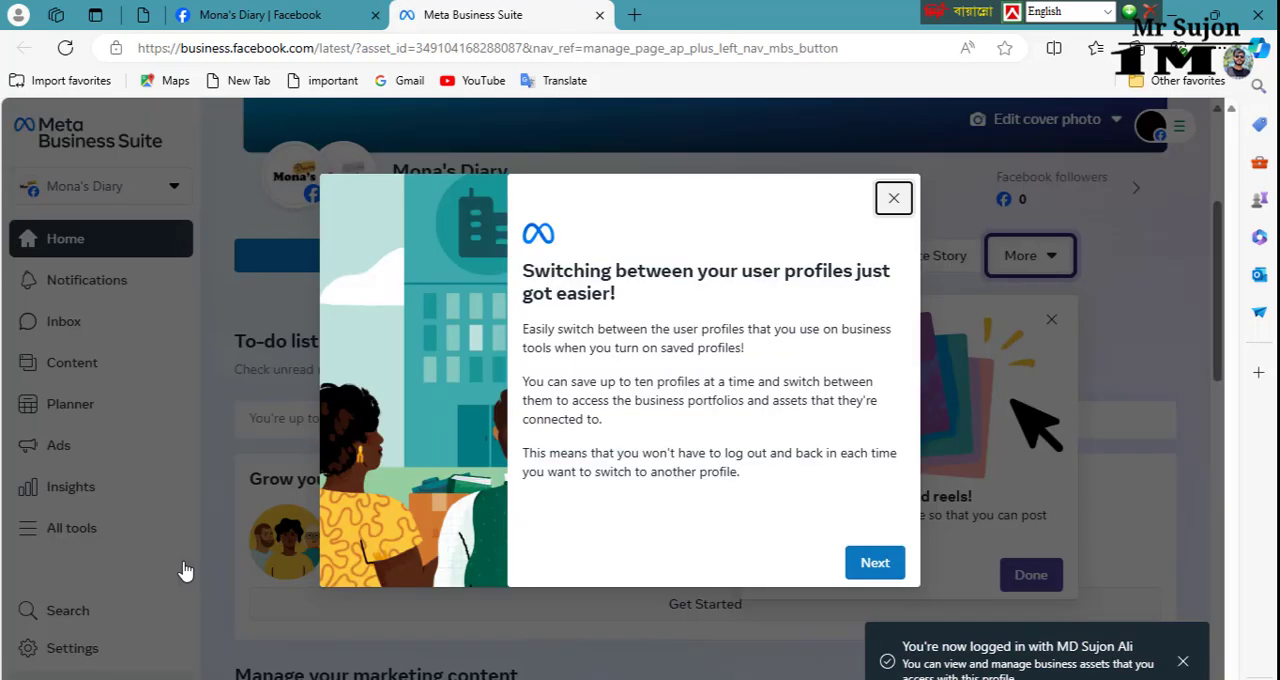
click(891, 197)
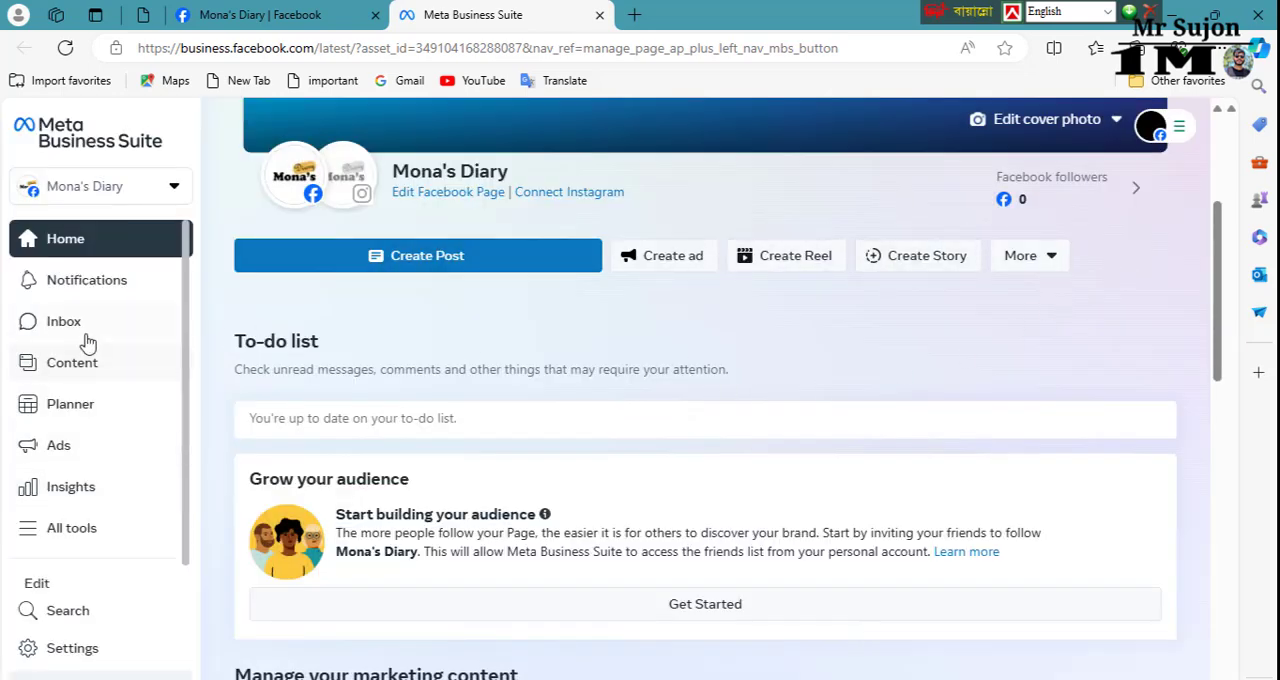
click(64, 322)
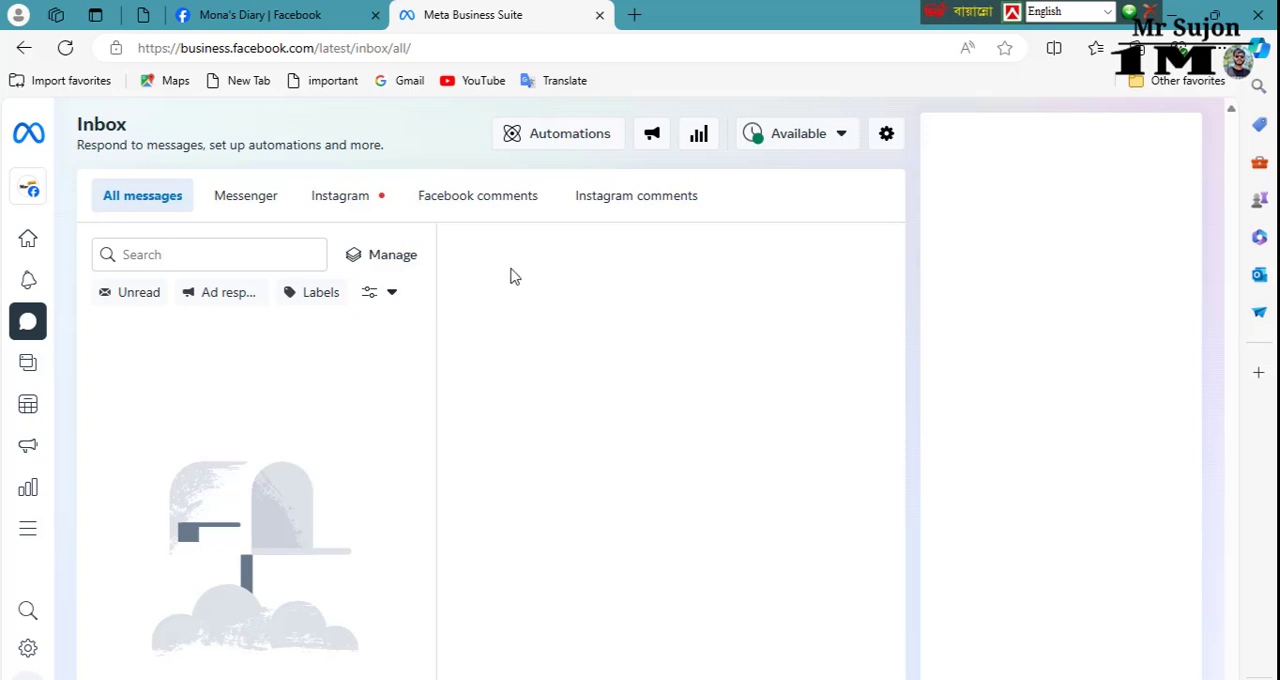
click(556, 143)
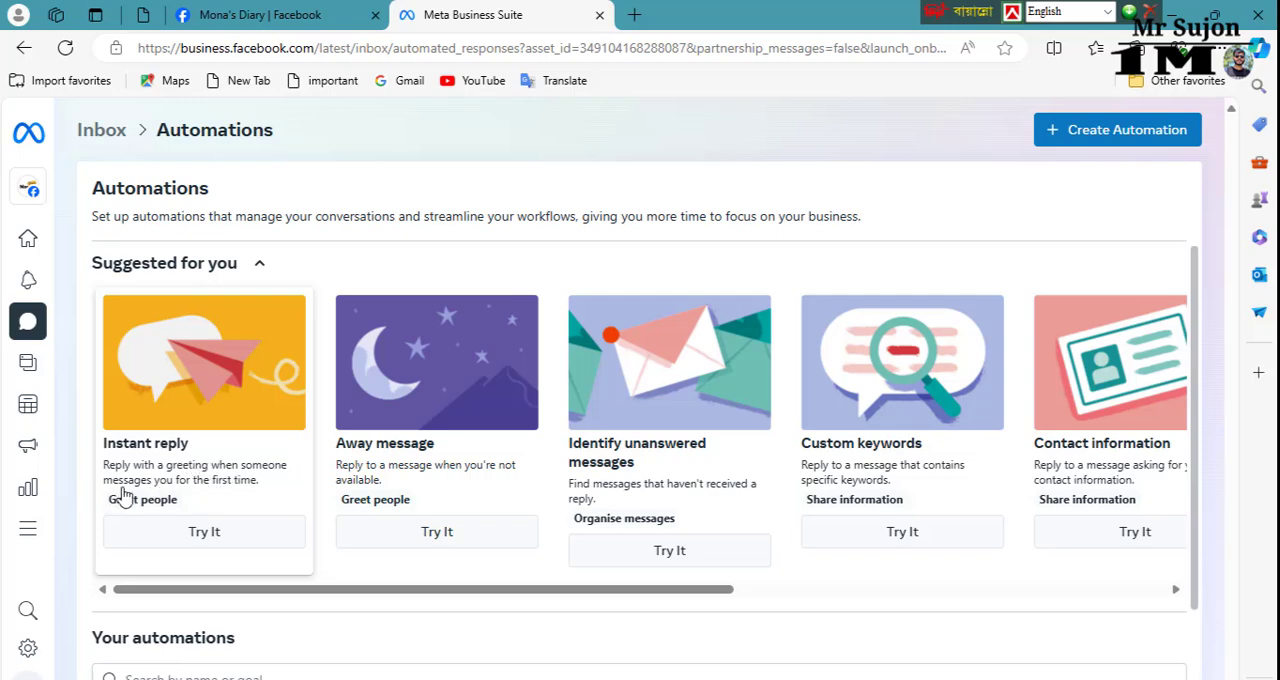
click(179, 541)
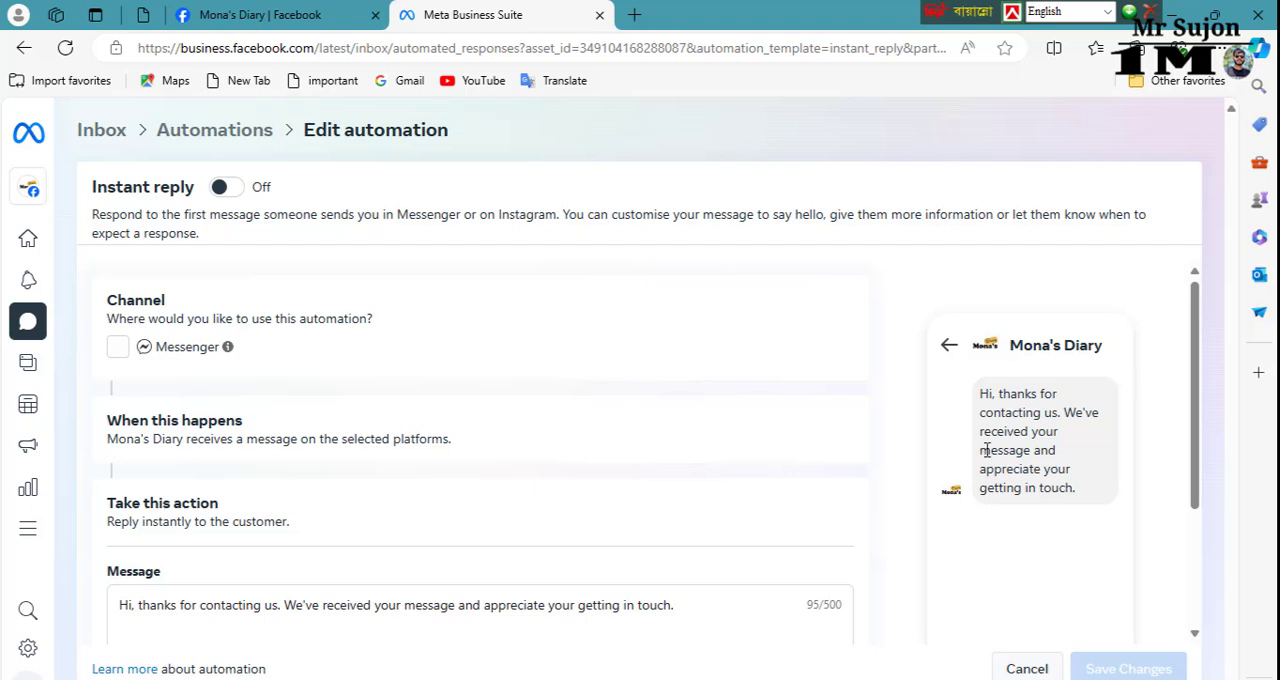
Step: Personalise the instant reply message by inserting the recipient's full name after "Hi"
scroll(280, 557, down, 2)
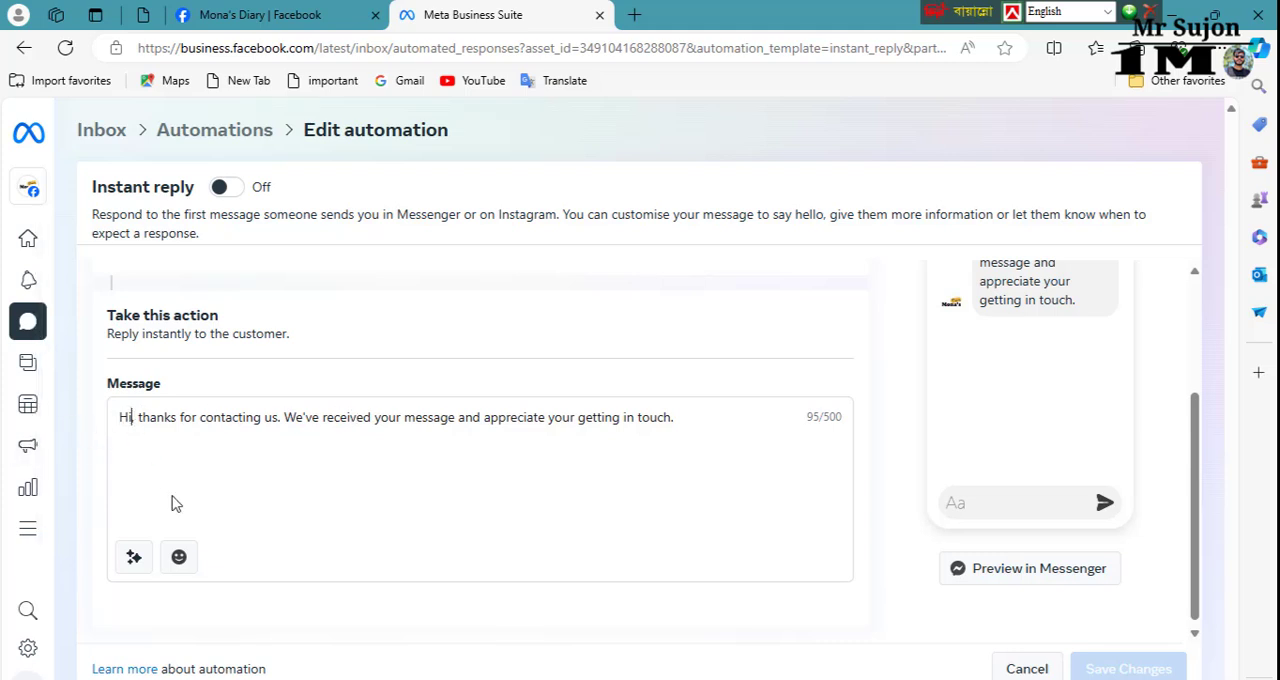
text(,)
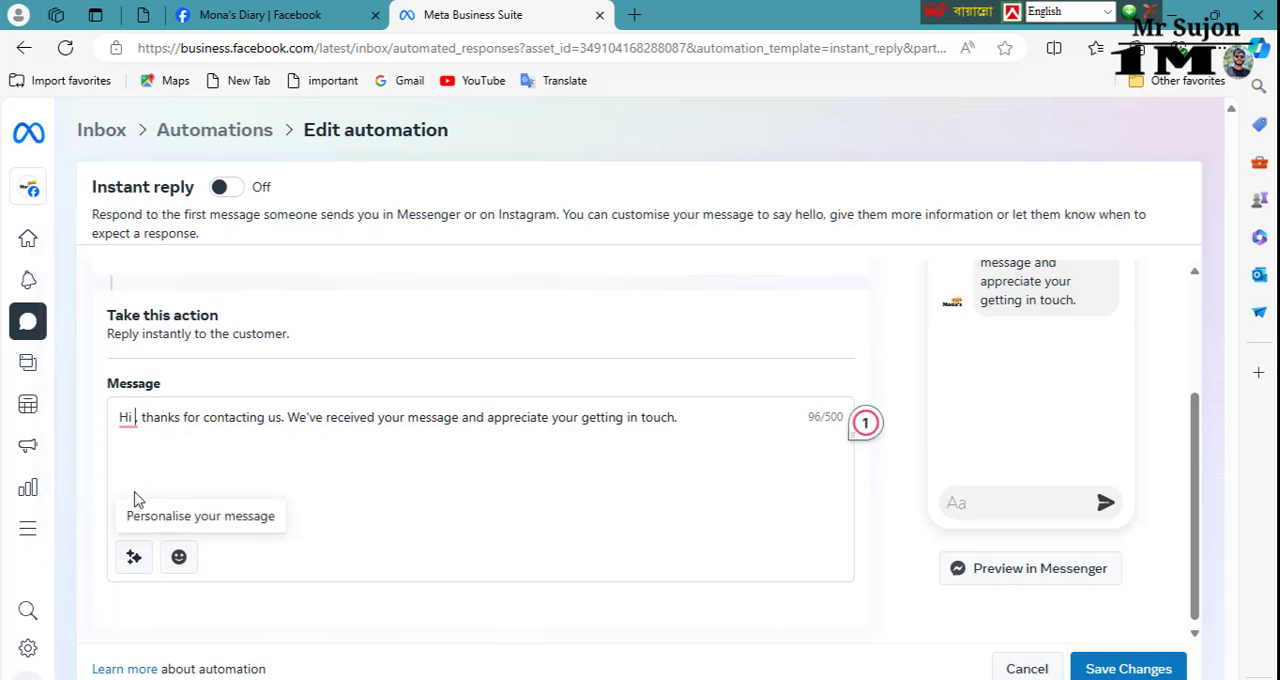
click(133, 557)
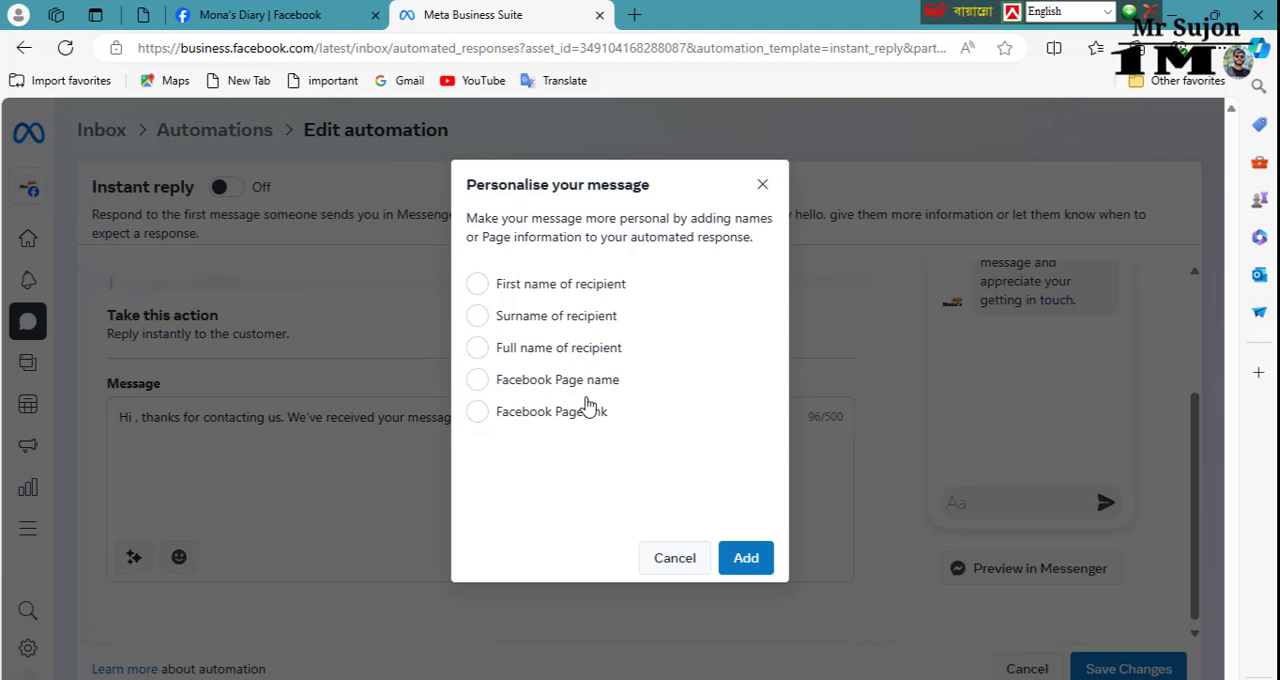
click(480, 349)
click(745, 558)
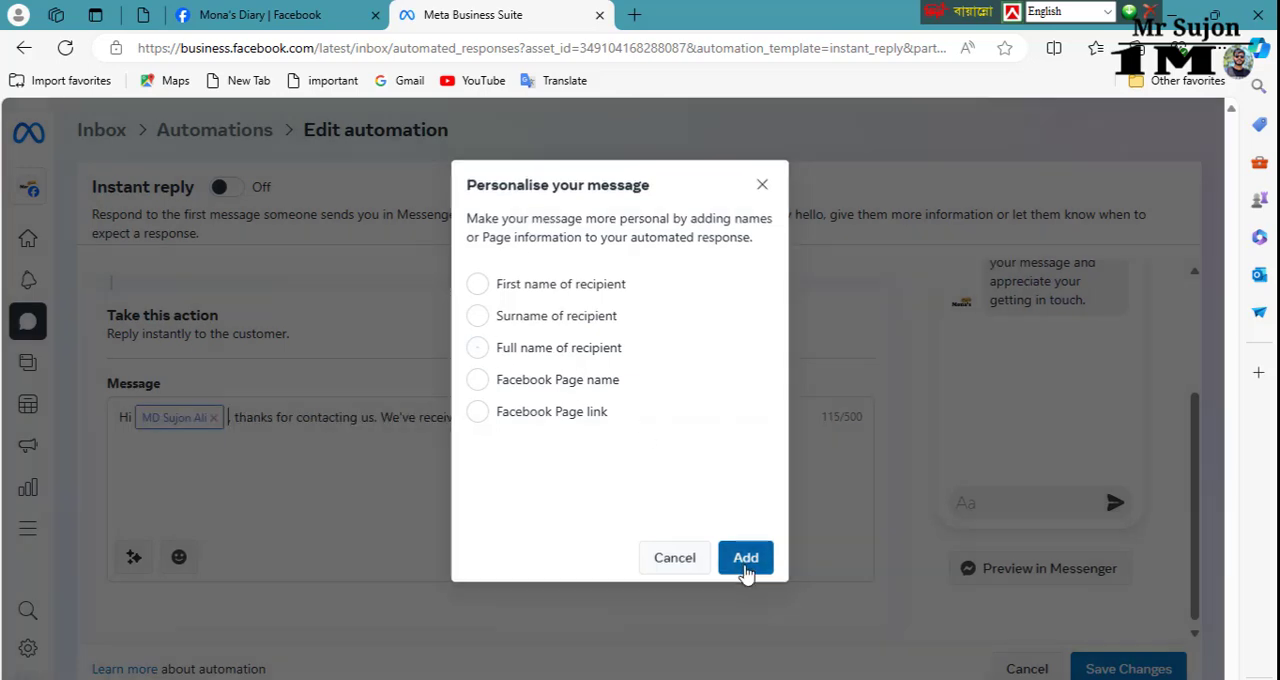
Step: Check the instant reply preview and add a green check mark emoji to the end of the message
scroll(885, 530, up, 2)
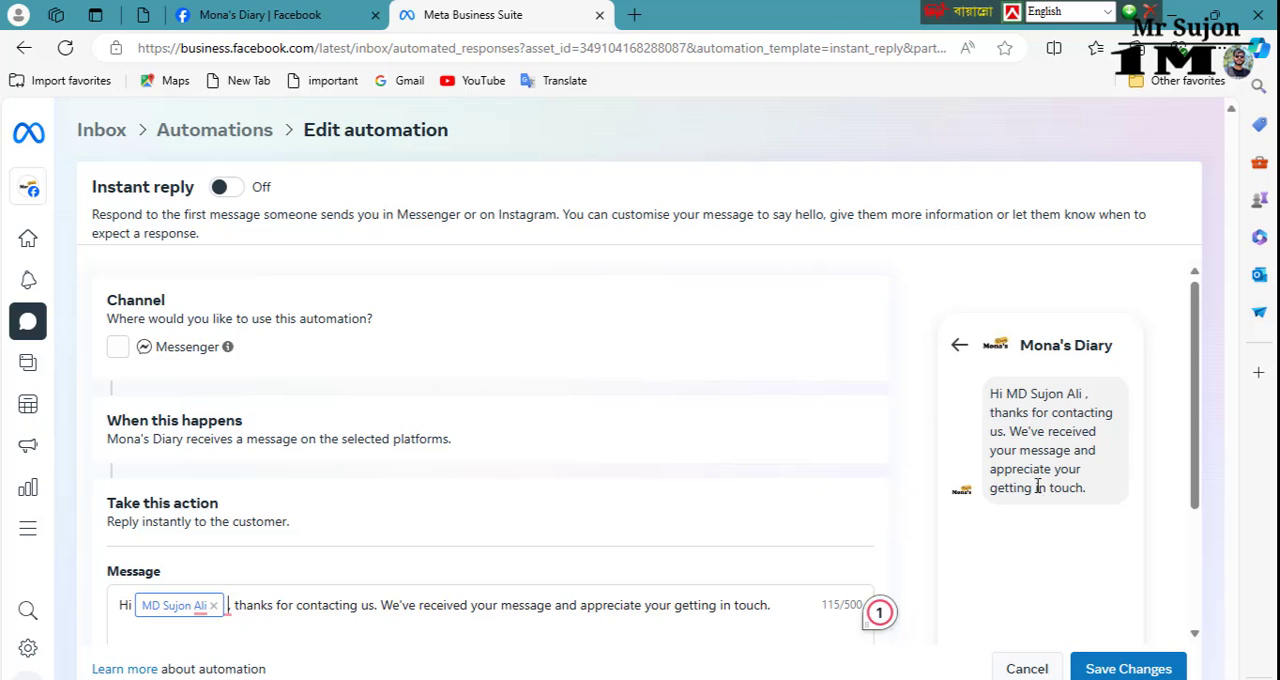
scroll(1060, 480, down, 1)
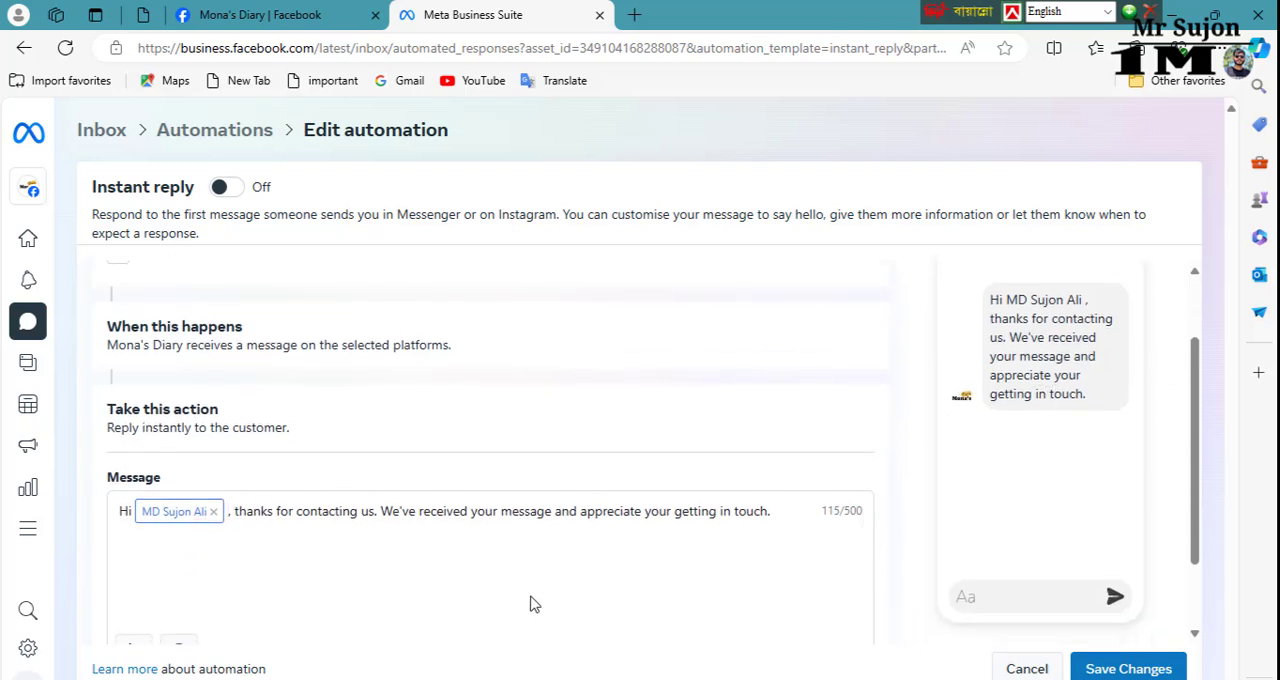
scroll(535, 604, down, 1)
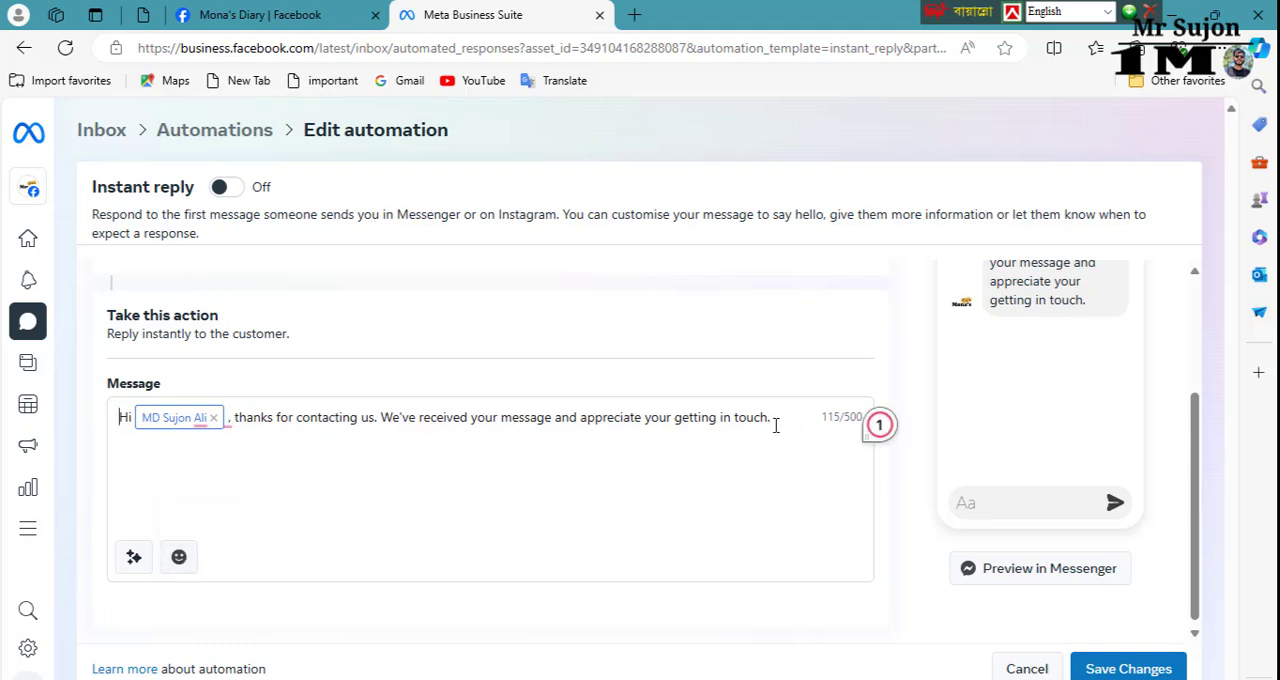
click(181, 567)
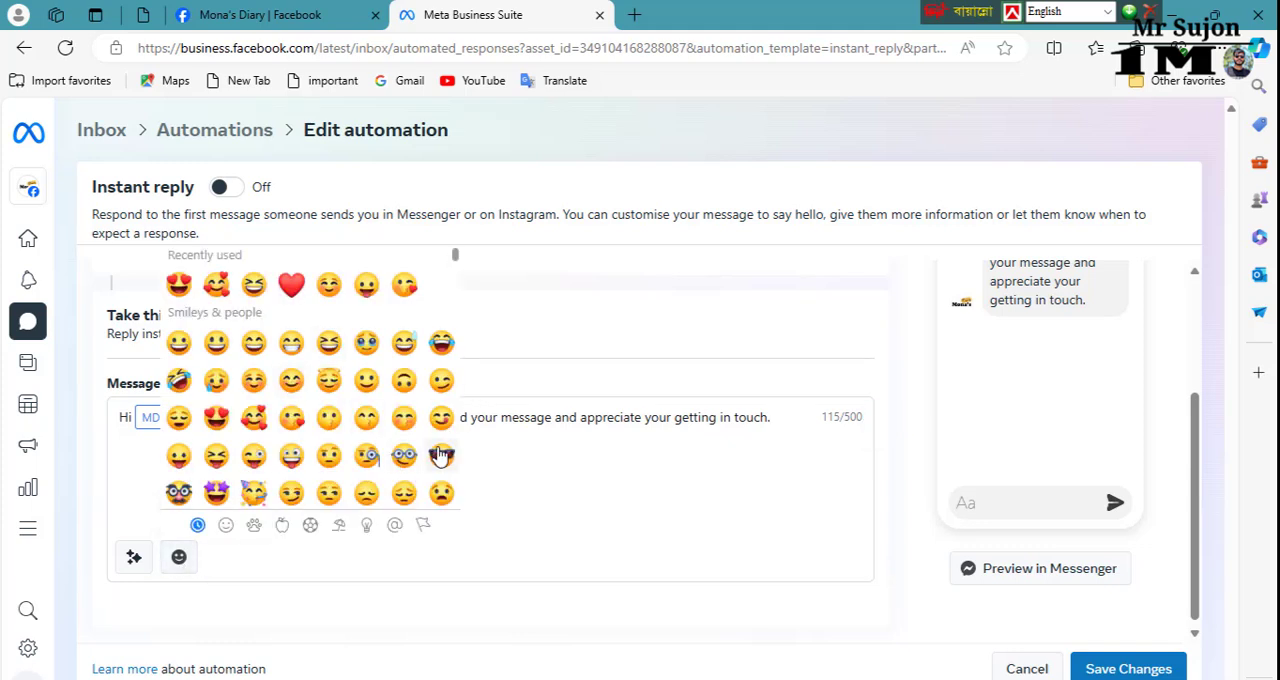
scroll(327, 403, down, 20)
click(328, 396)
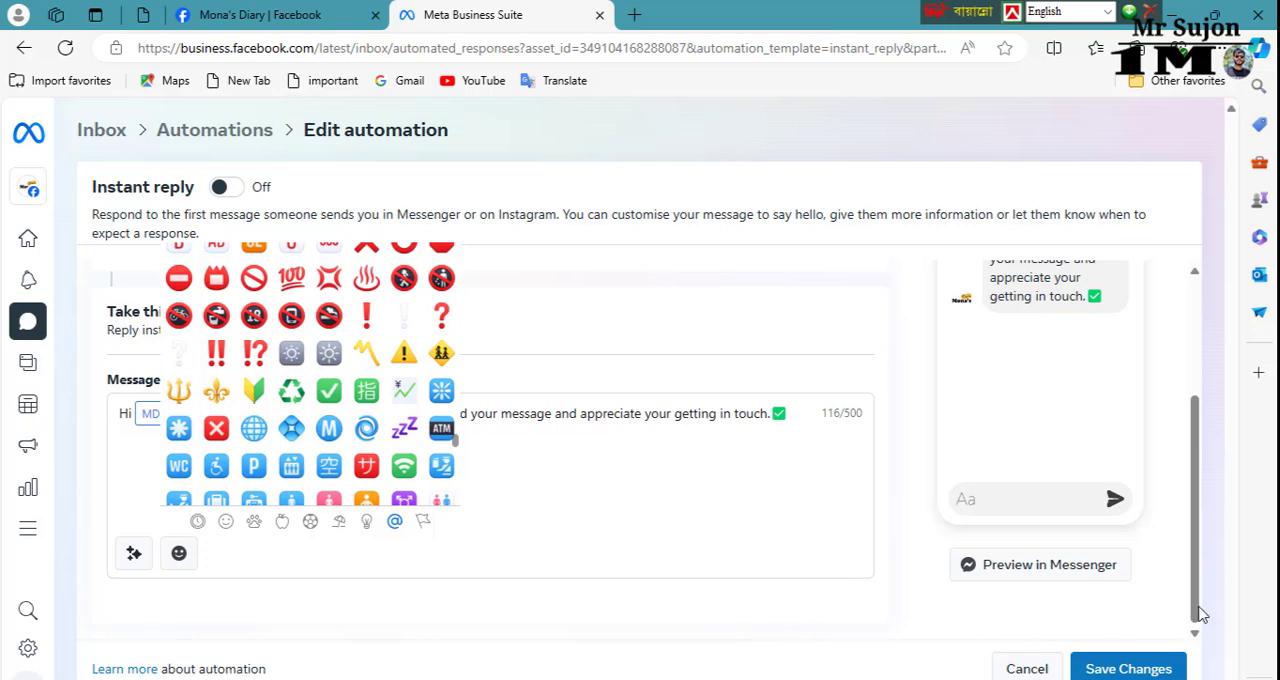
Step: Save the instant reply message and turn on the Instant reply automation
click(1124, 667)
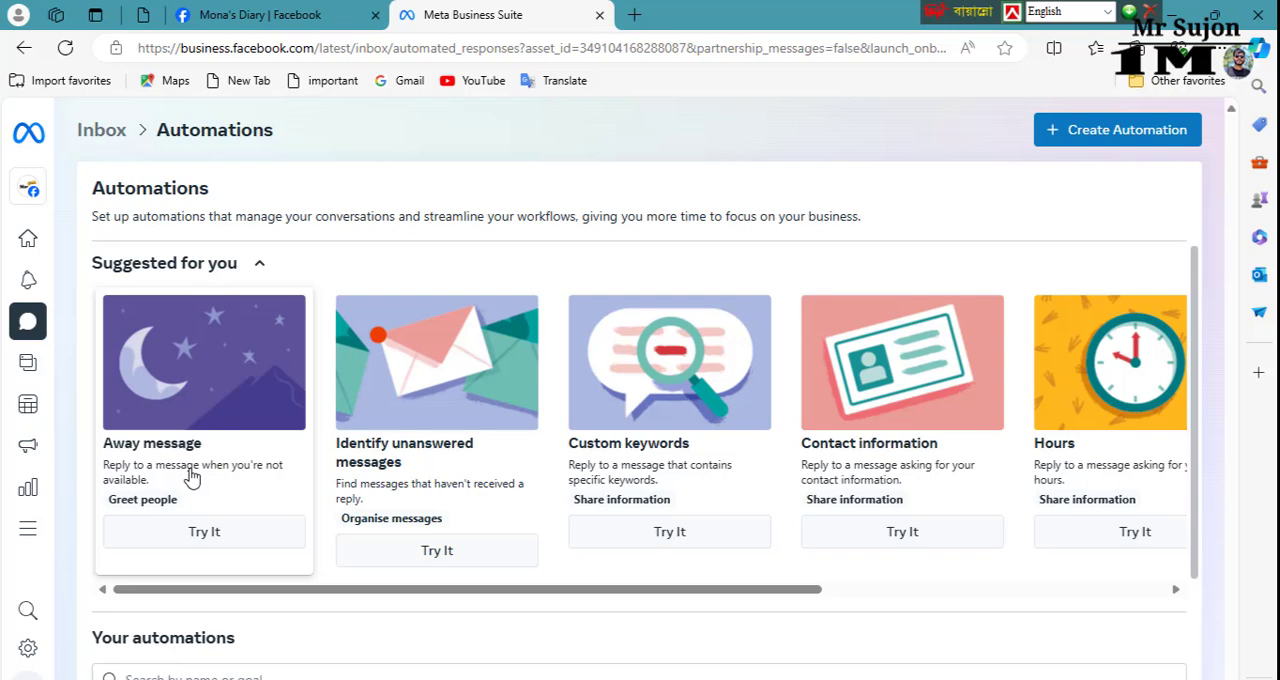
scroll(252, 455, down, 1)
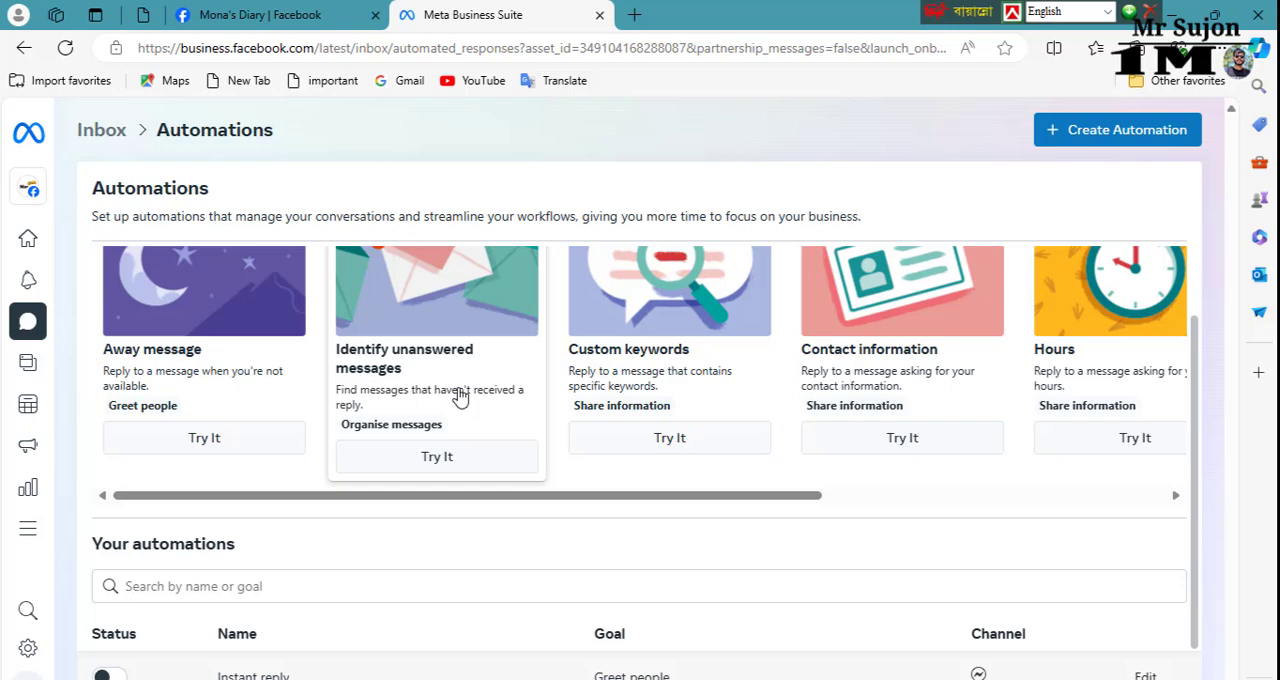
scroll(460, 397, up, 1)
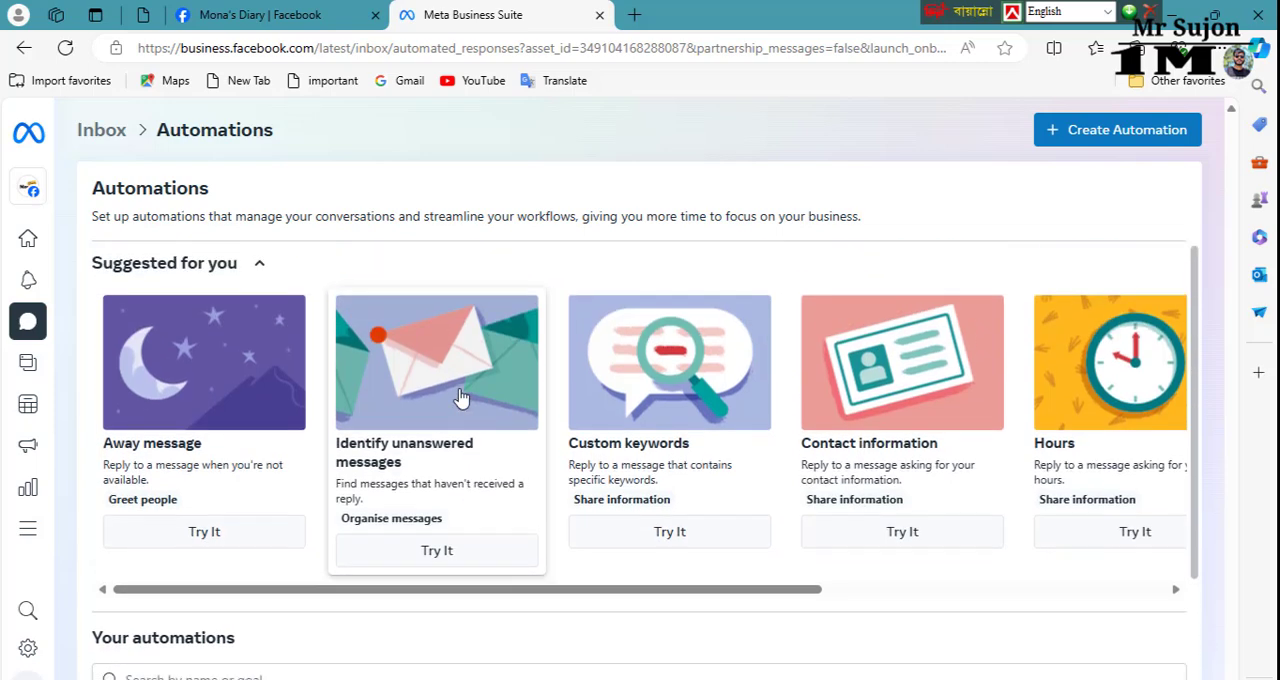
scroll(535, 435, down, 1)
scroll(535, 435, down, 1)
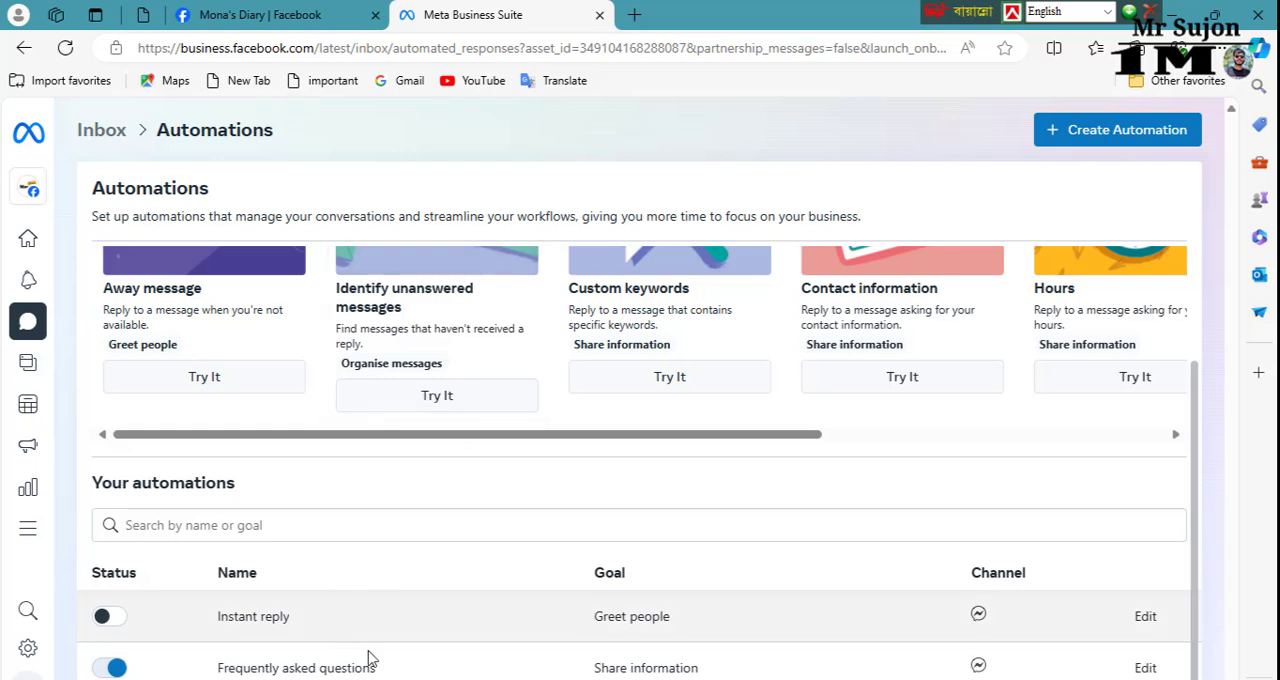
click(112, 618)
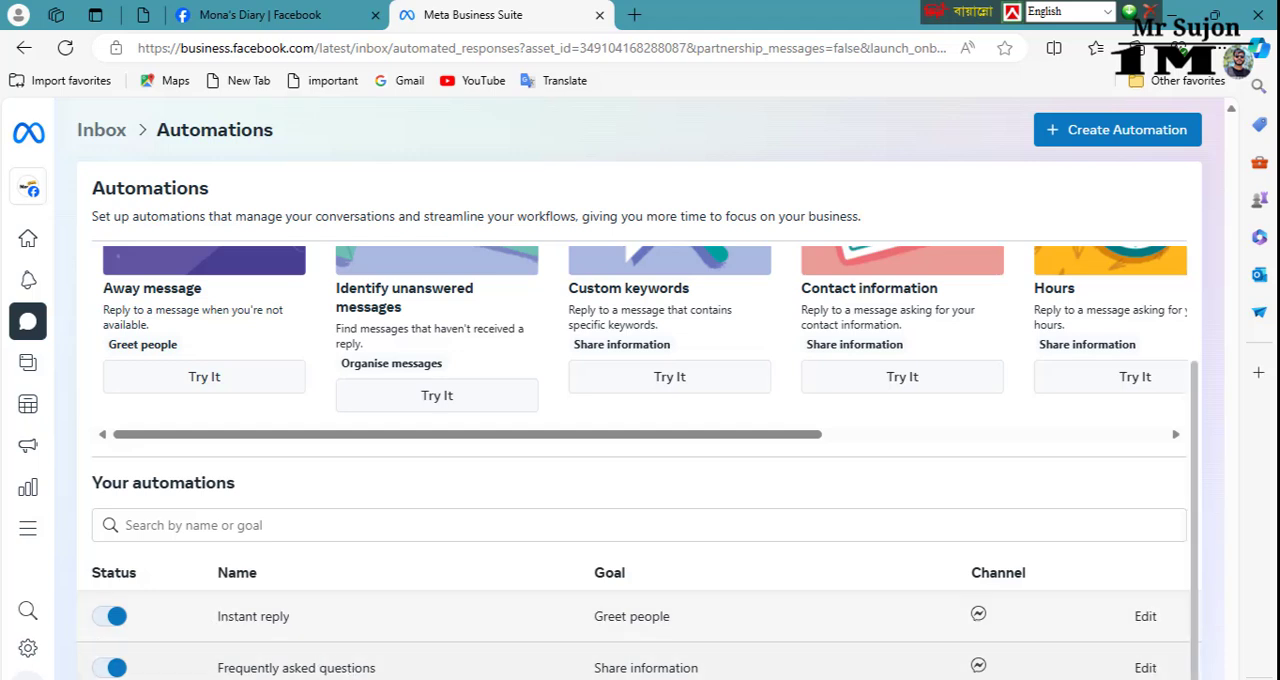
Step: Open the Frequently asked questions automation for editing and add a first question reading "What is your name?"
click(1146, 668)
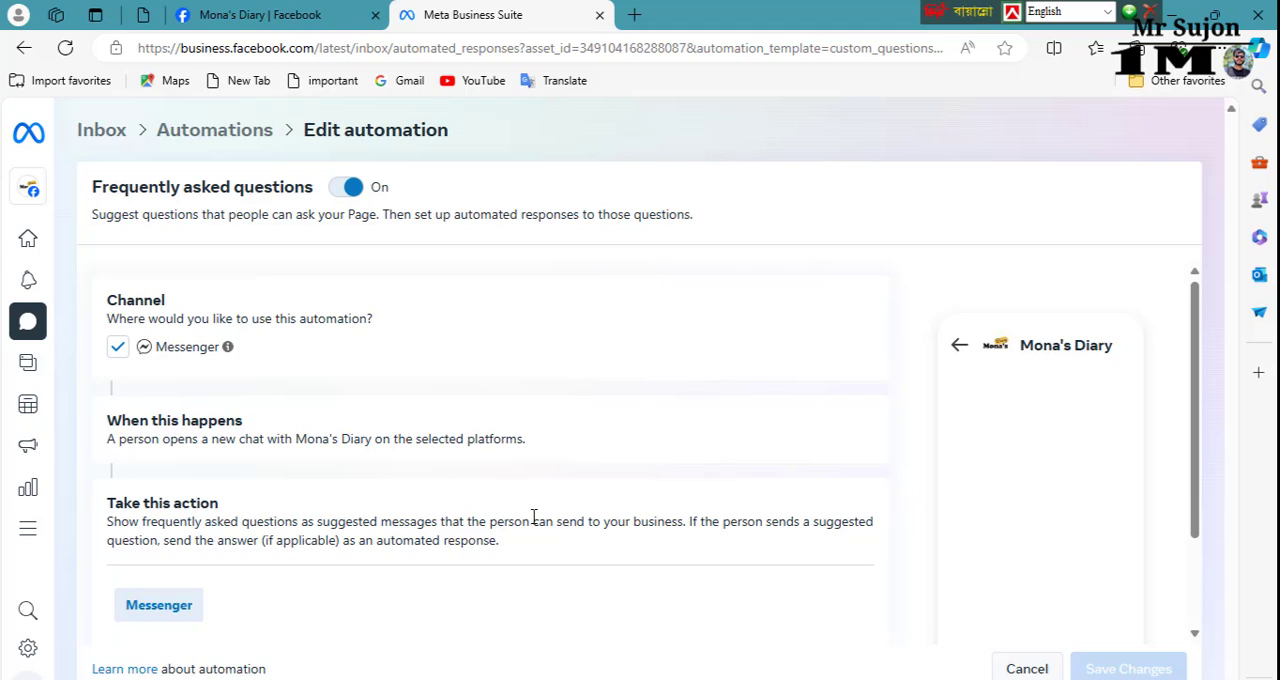
scroll(260, 560, down, 2)
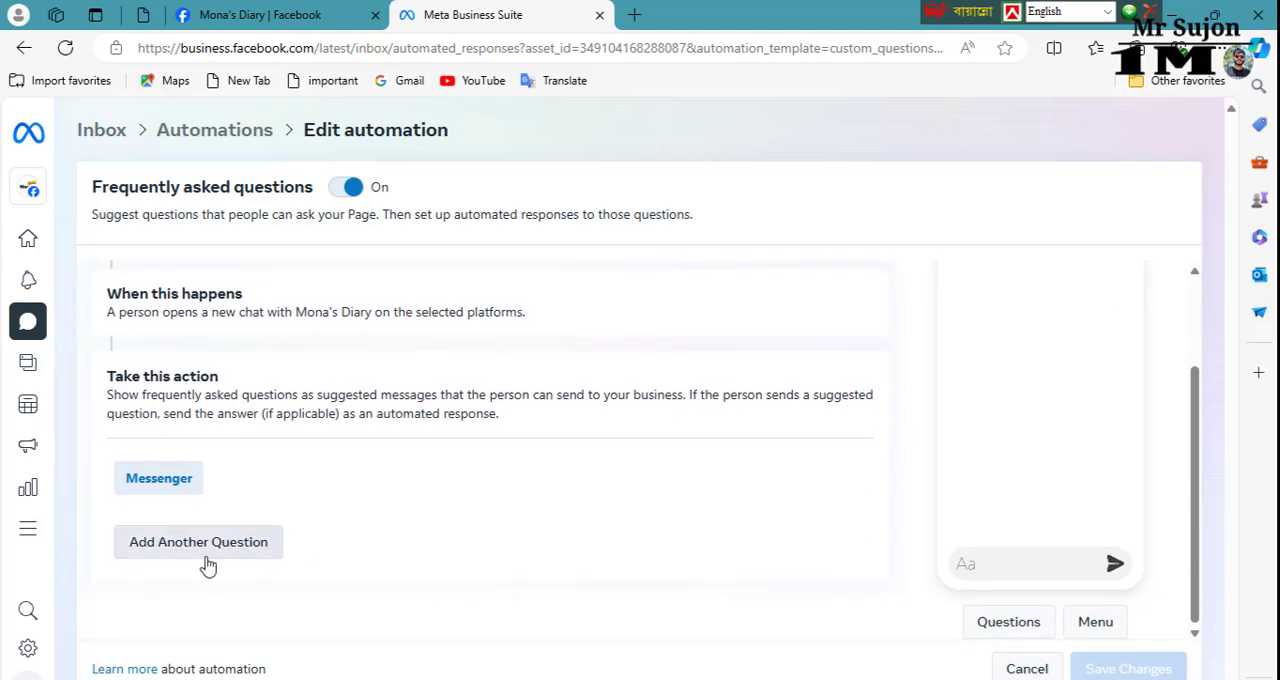
click(240, 543)
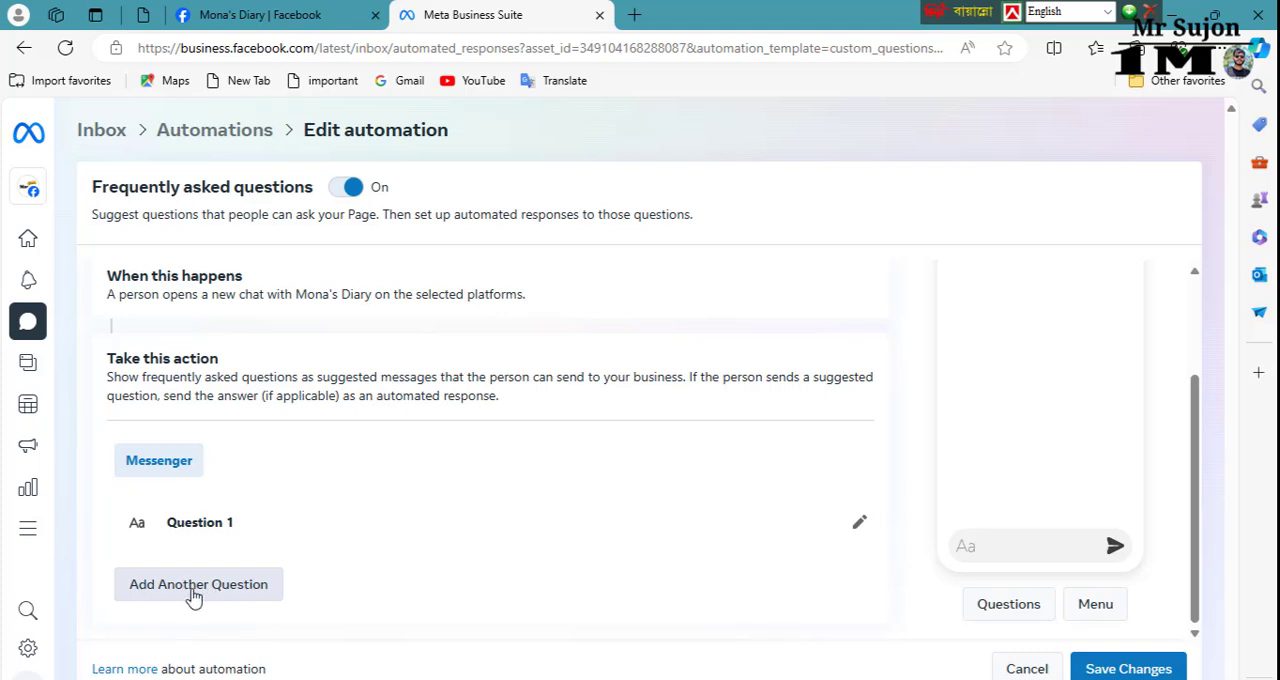
click(210, 550)
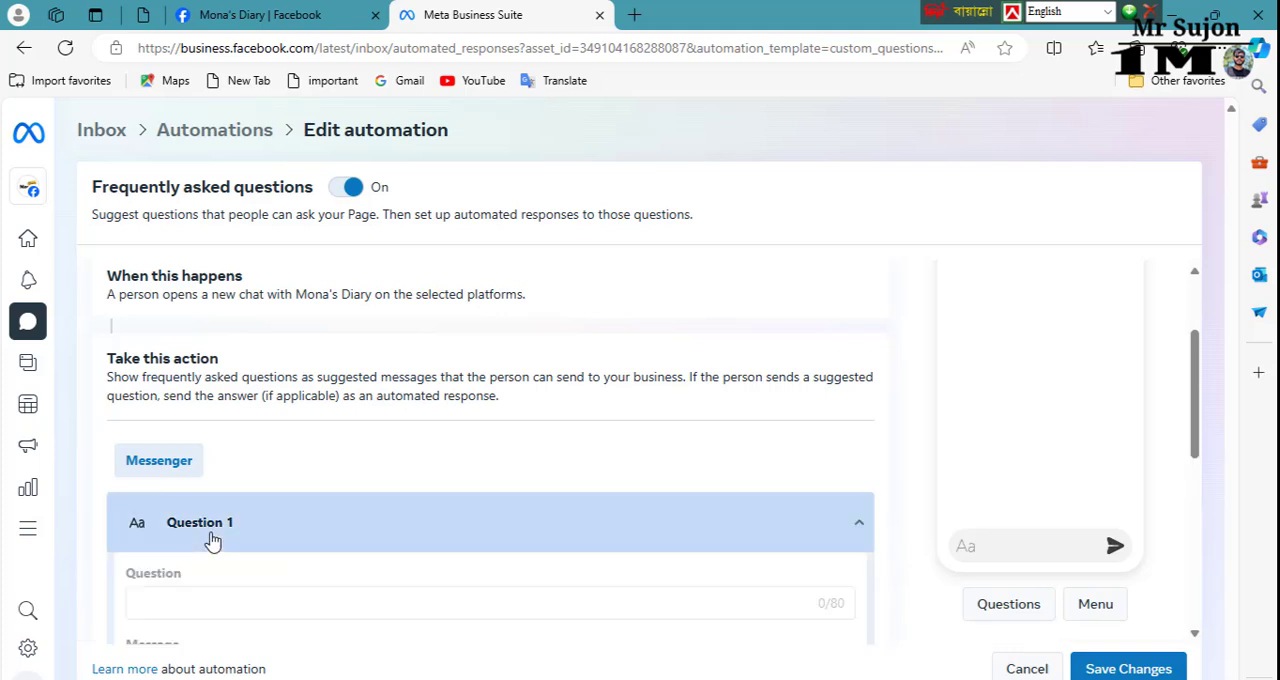
click(194, 606)
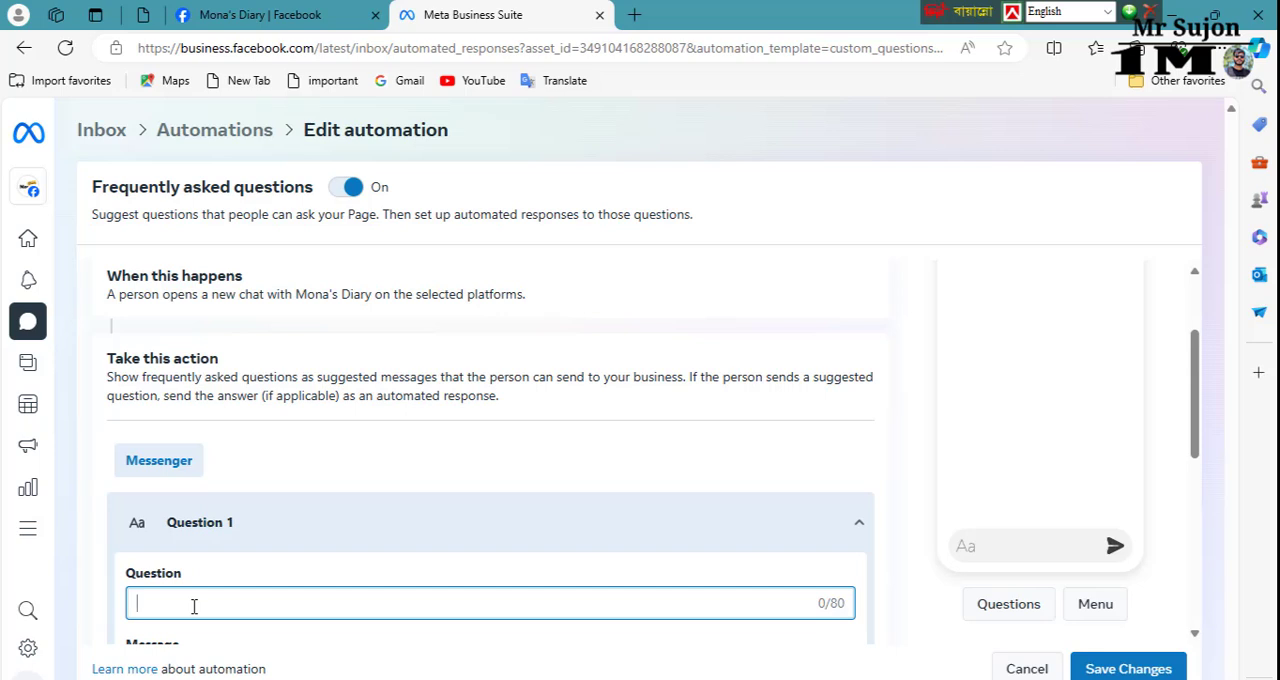
text(What is your name?)
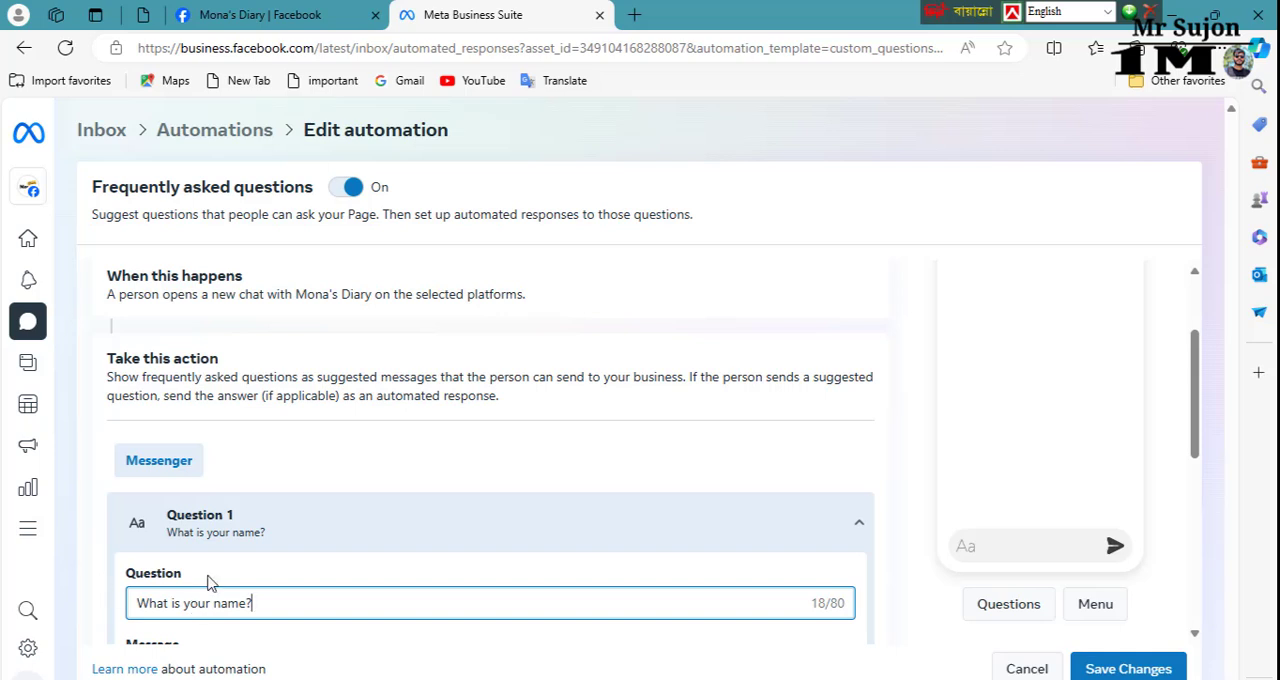
Step: Write the automated answer to Question 1 as "My name is" followed by the Page owner's full name and a full stop
scroll(300, 600, down, 2)
click(213, 520)
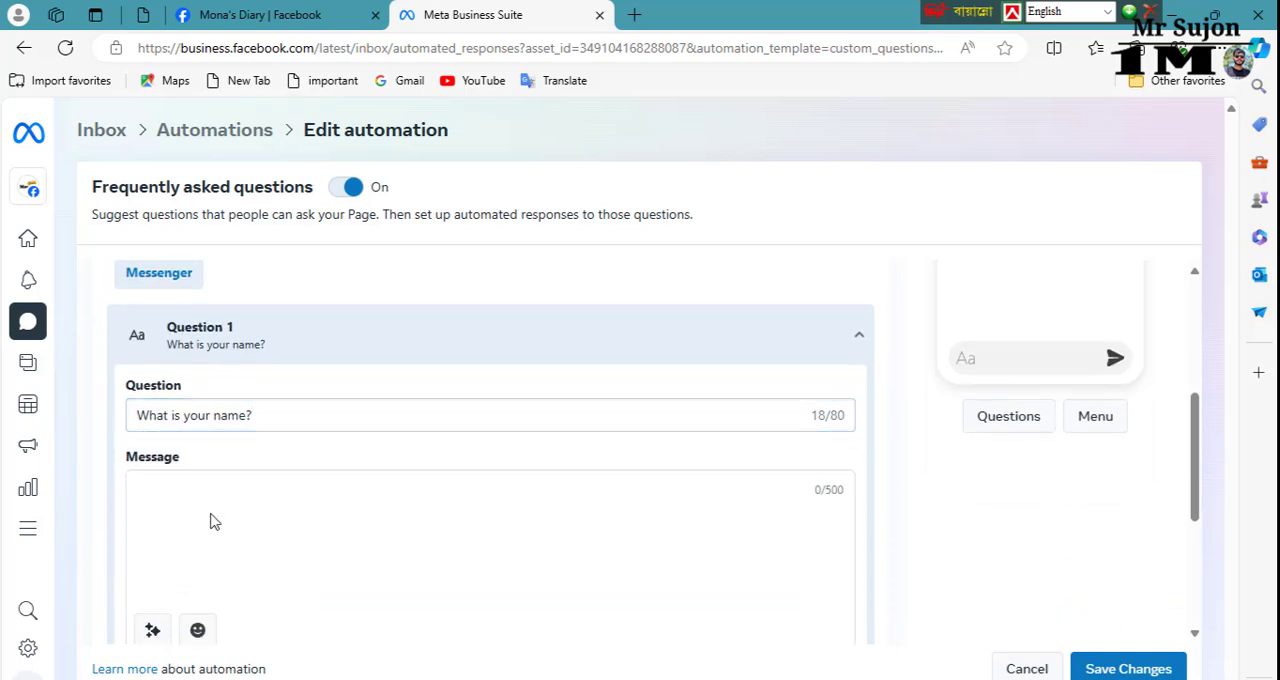
scroll(200, 540, down, 1)
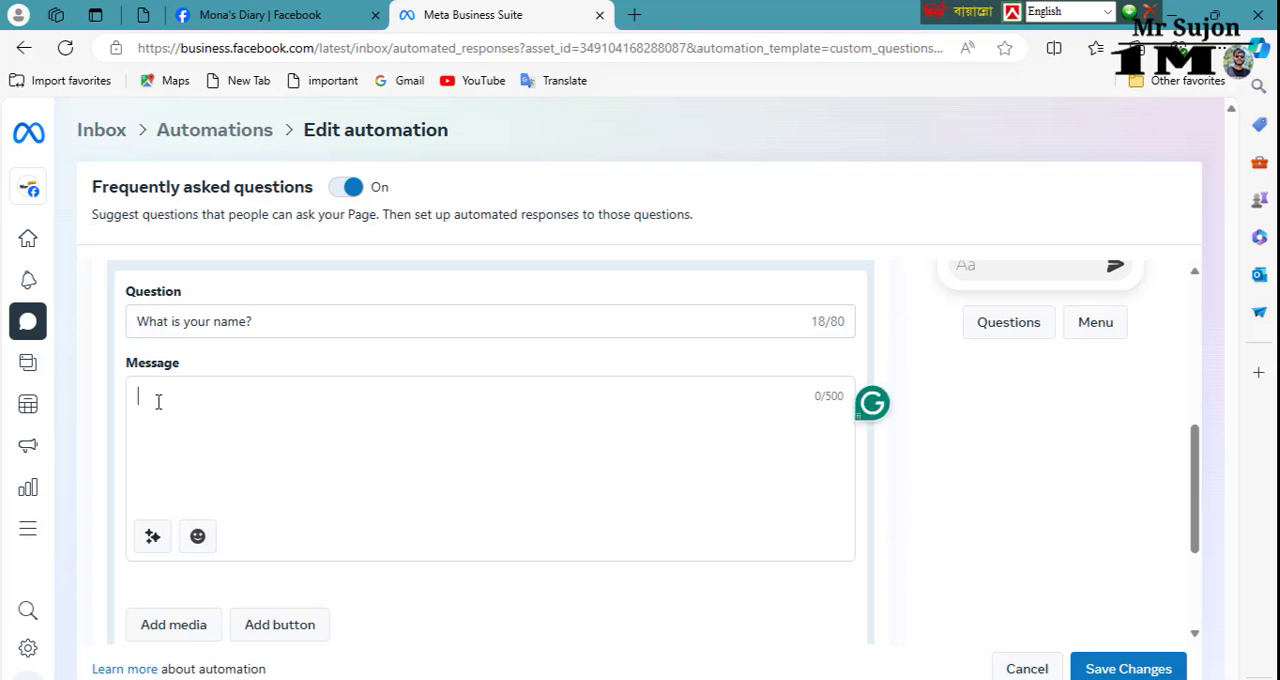
text(My name is Mst Sumona Akhter)
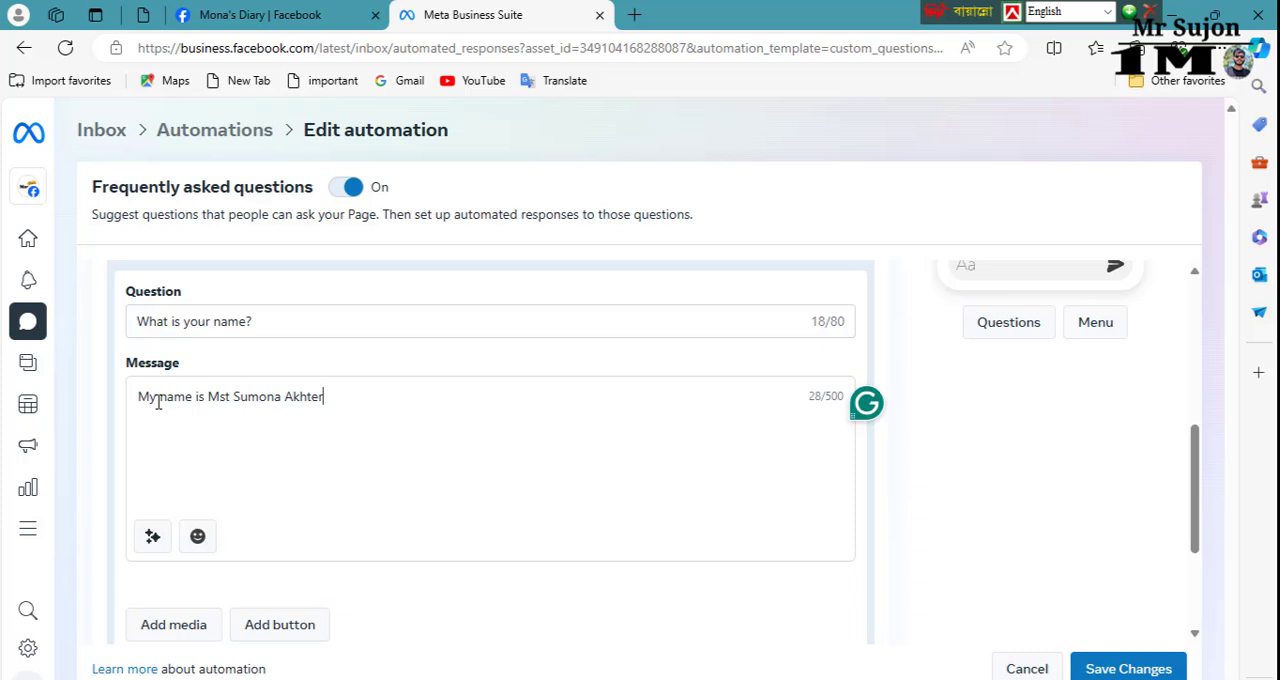
text(.)
scroll(240, 529, up, 2)
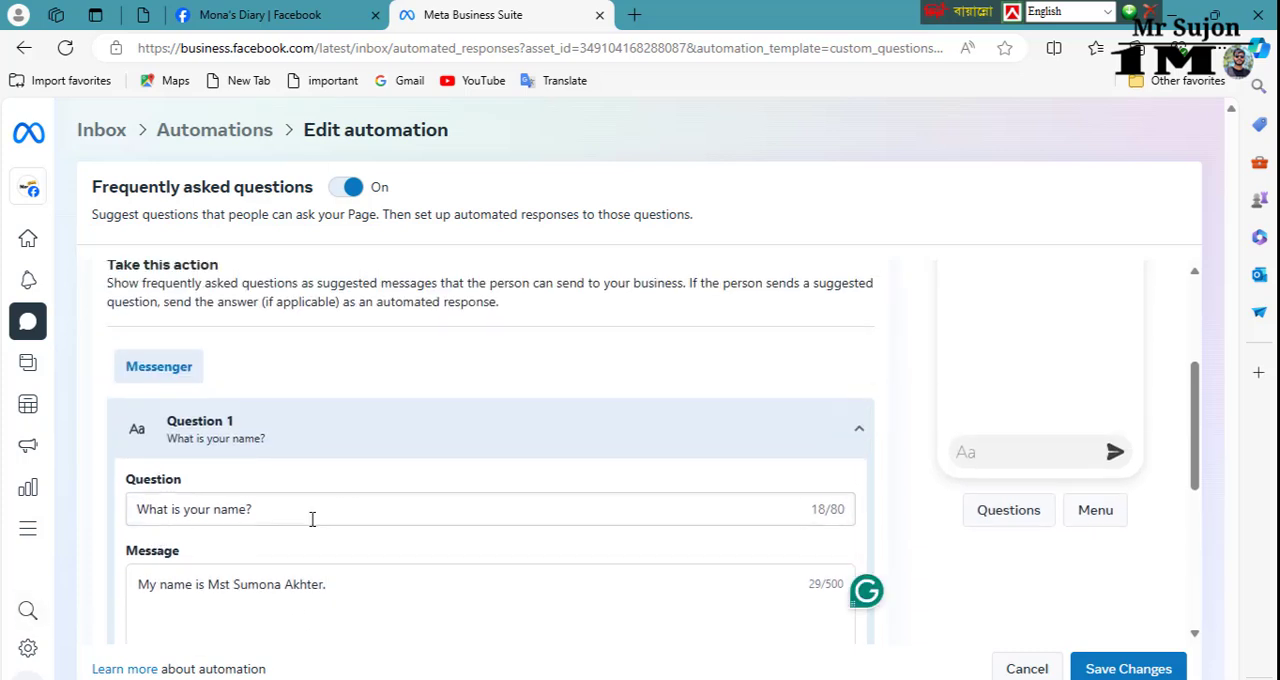
Step: Look over the answer options for Question 1 and add a link button to its message
scroll(310, 524, down, 3)
scroll(330, 400, down, 2)
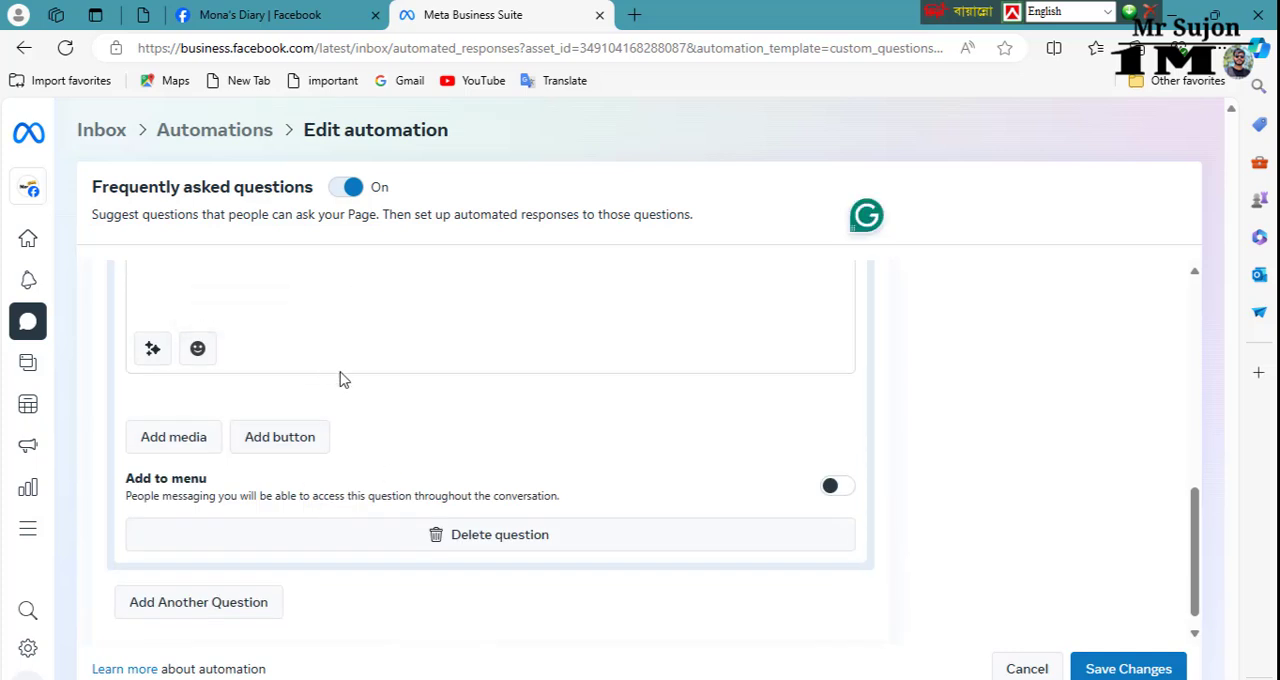
scroll(341, 387, up, 2)
scroll(330, 400, down, 2)
scroll(406, 380, up, 4)
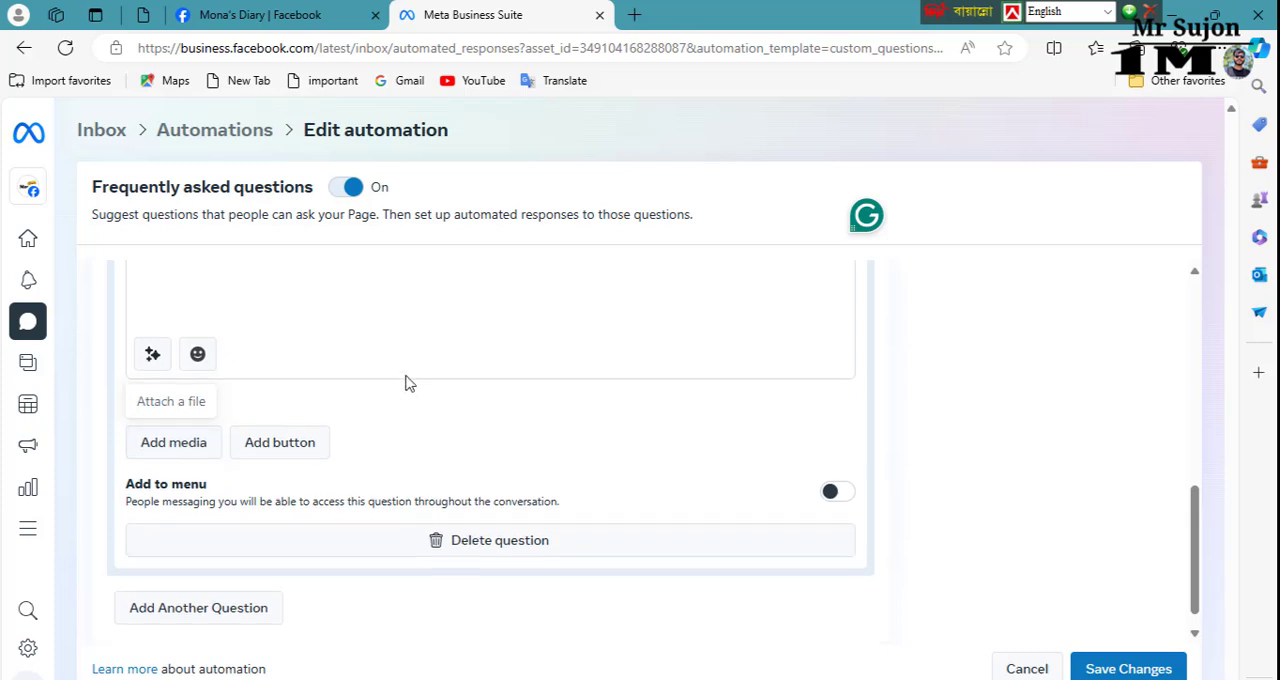
scroll(354, 454, down, 2)
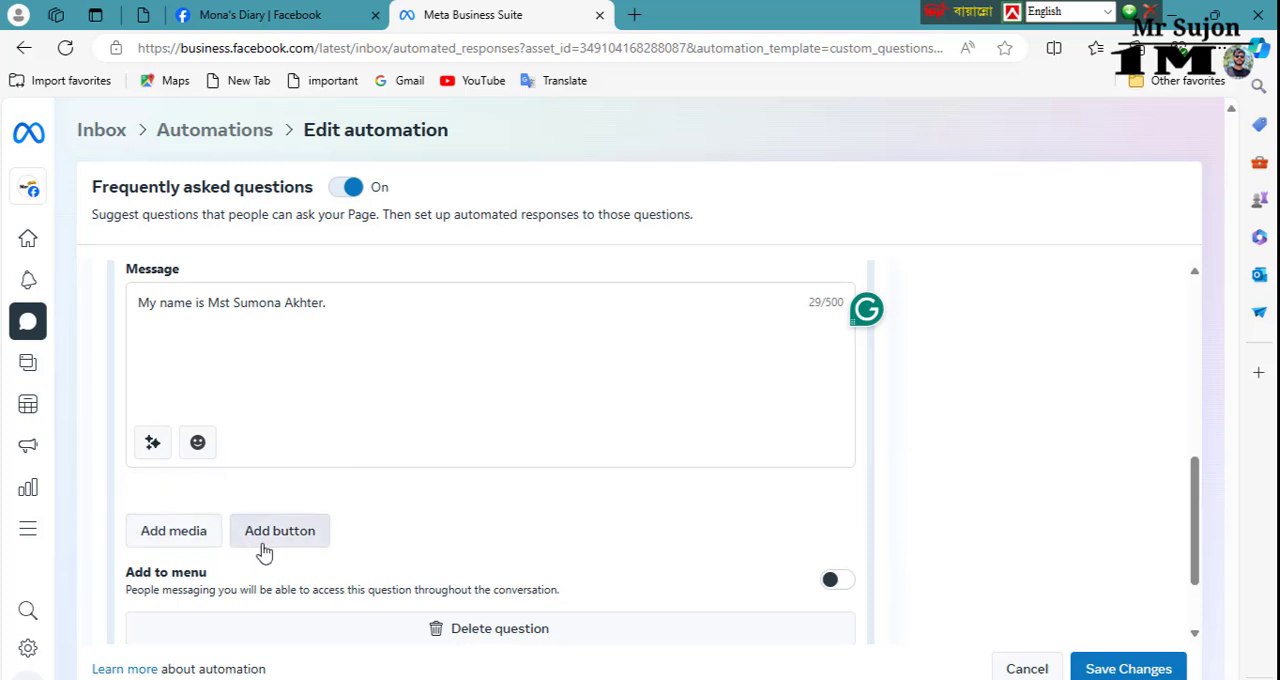
scroll(400, 351, up, 2)
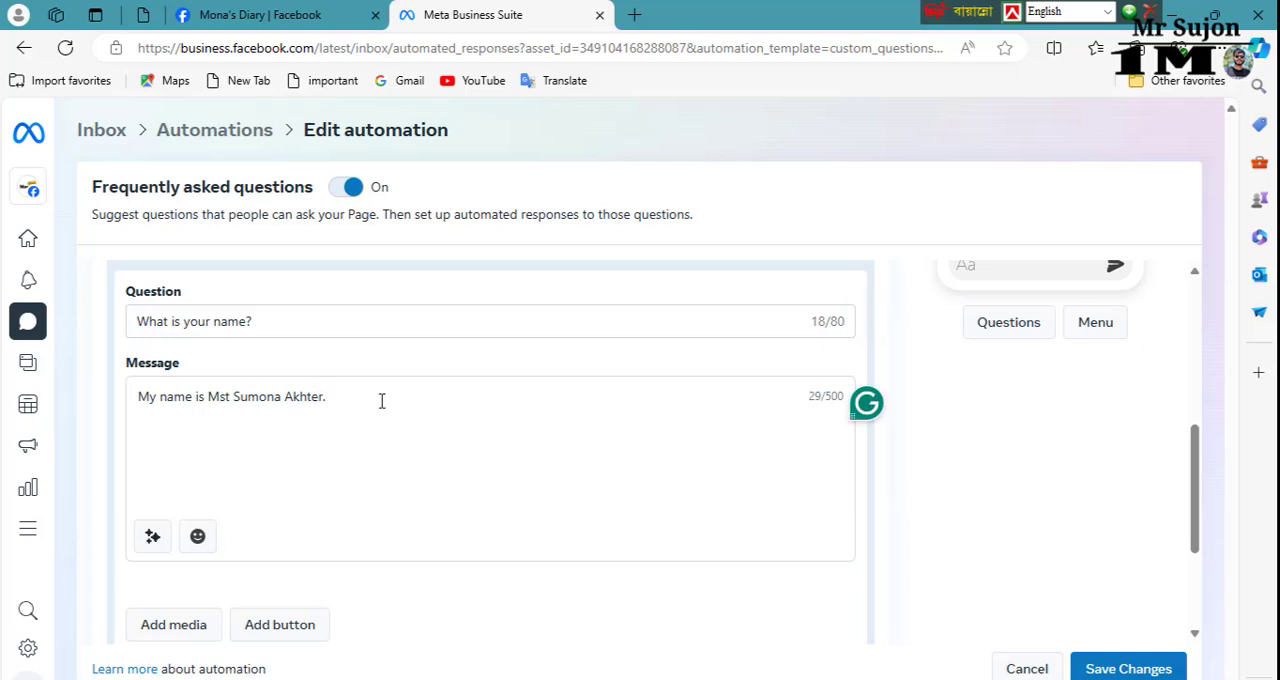
scroll(312, 540, down, 2)
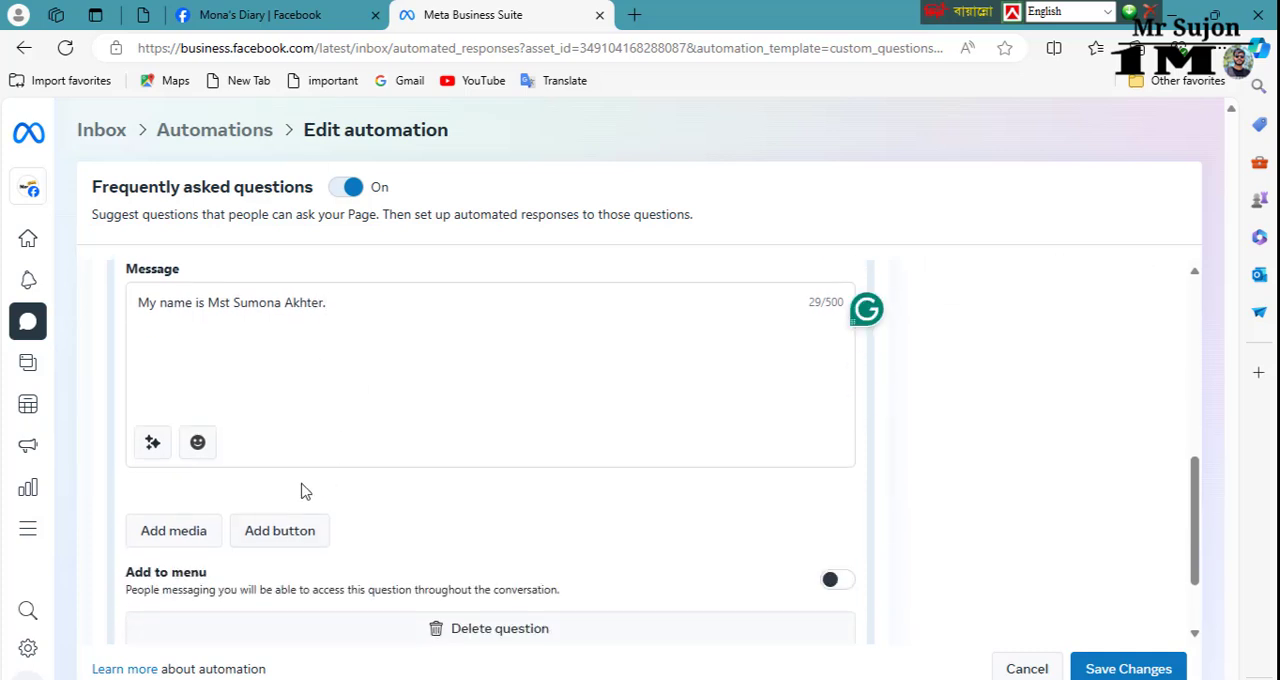
click(303, 540)
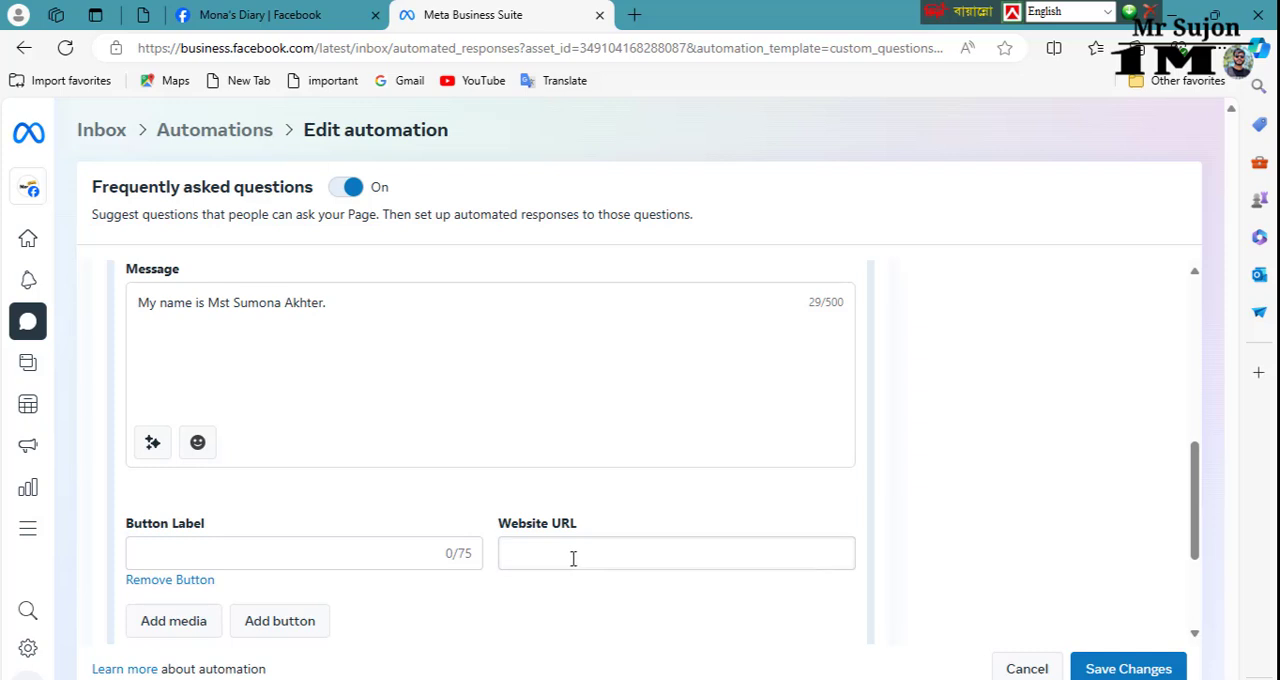
Step: Add two more questions to the automation and set Question 2 to "Where are you from?"
scroll(589, 557, down, 2)
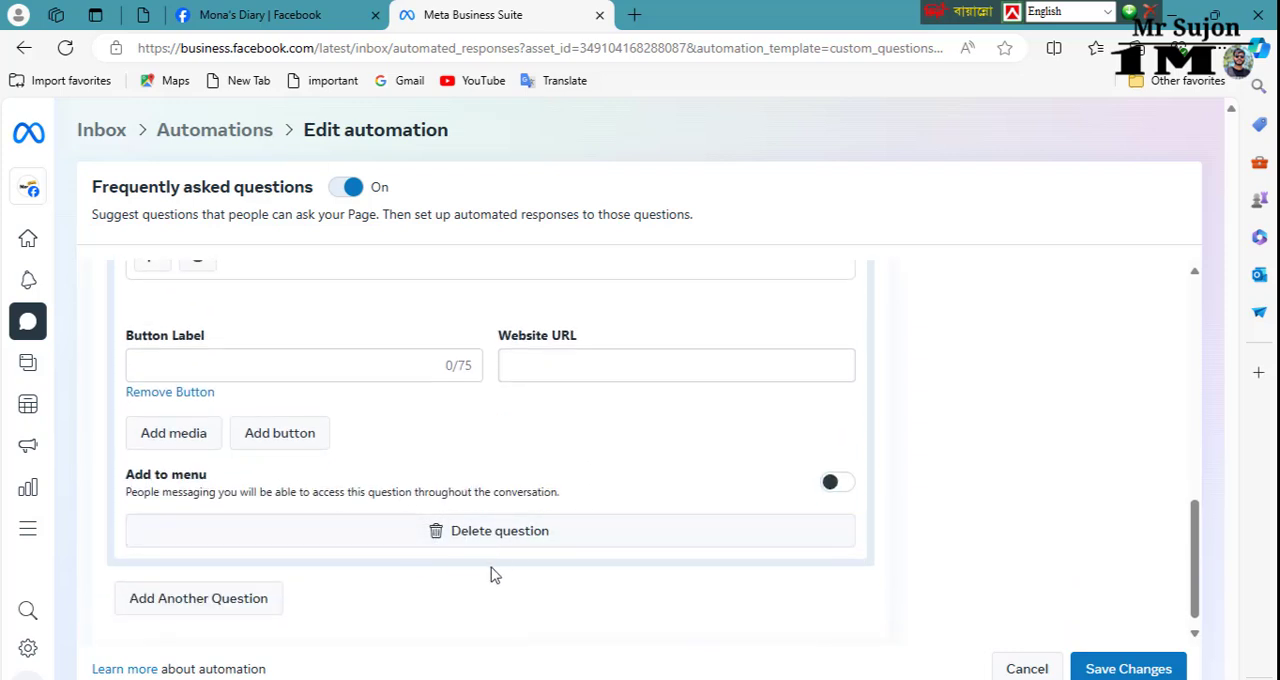
click(226, 591)
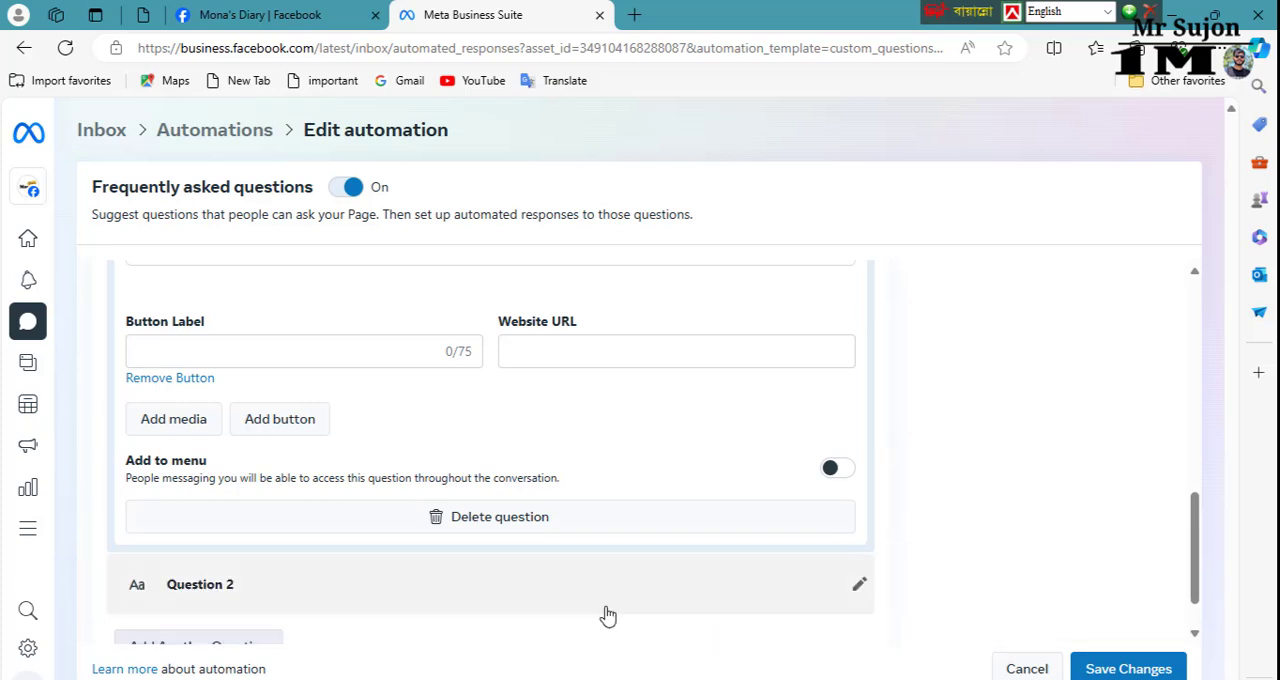
scroll(443, 583, down, 1)
click(200, 595)
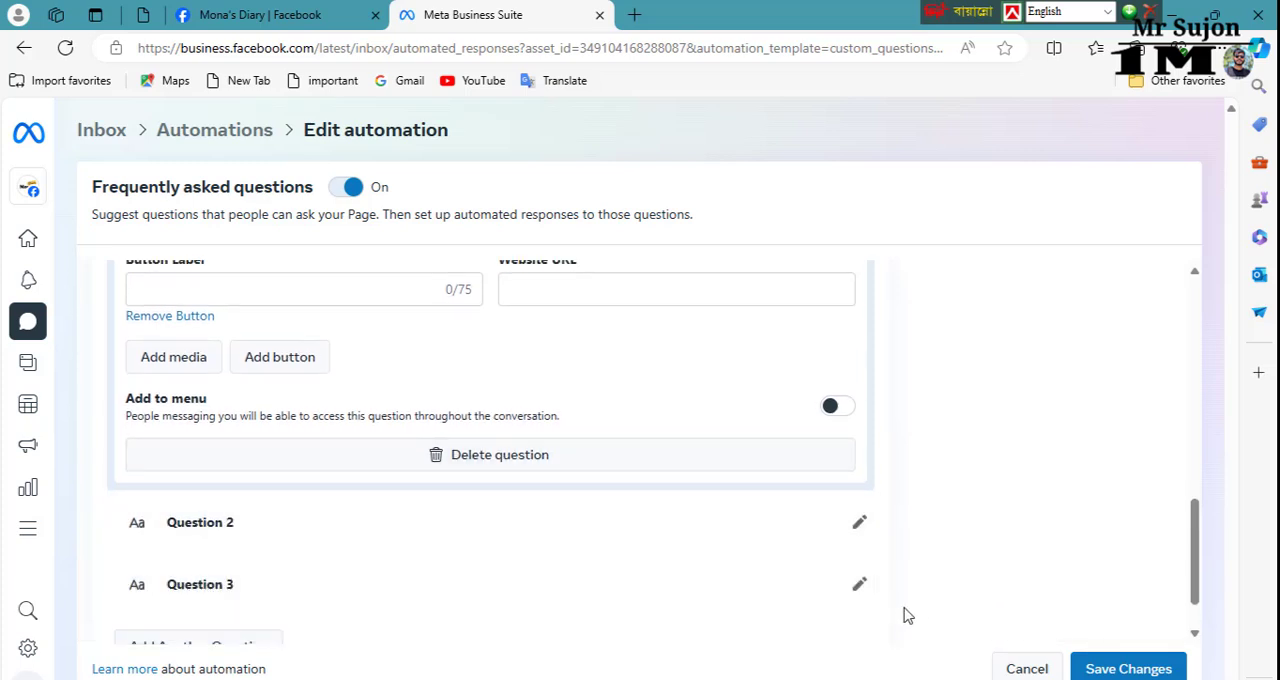
click(306, 548)
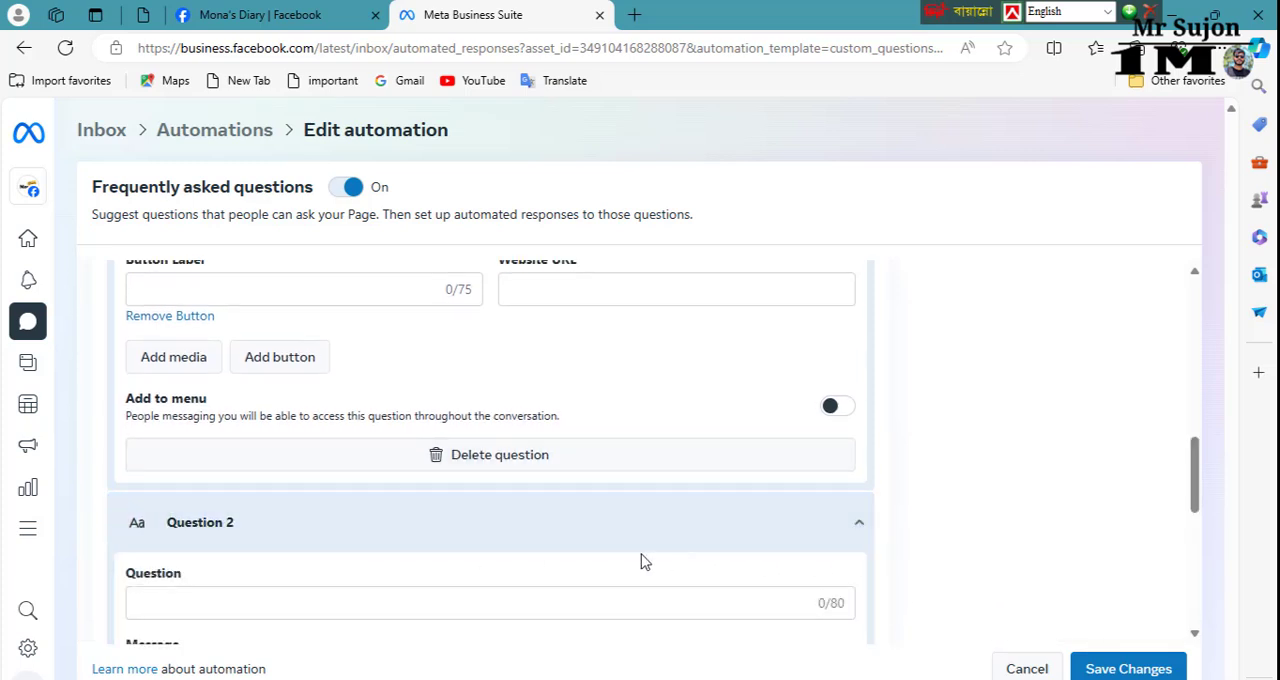
click(374, 605)
text(Where are you from?)
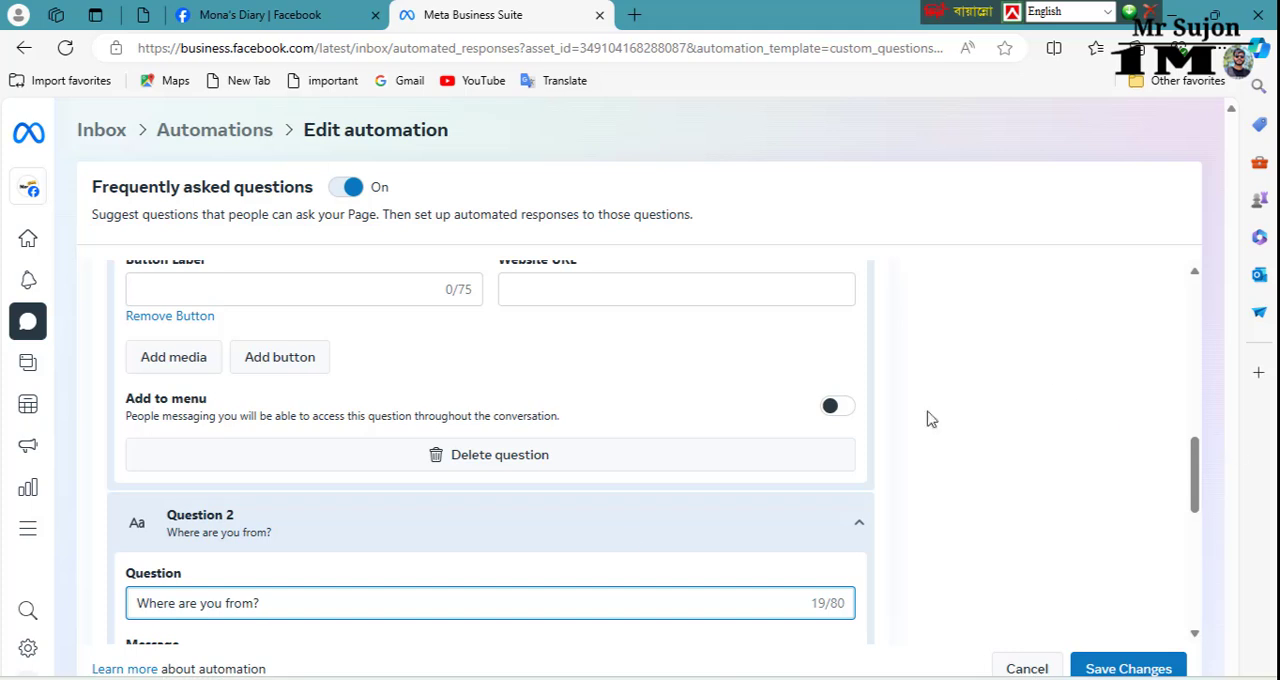
Step: Set the automated answer to Question 2 to "I am from Narayanganj." and save the automation
scroll(629, 548, down, 3)
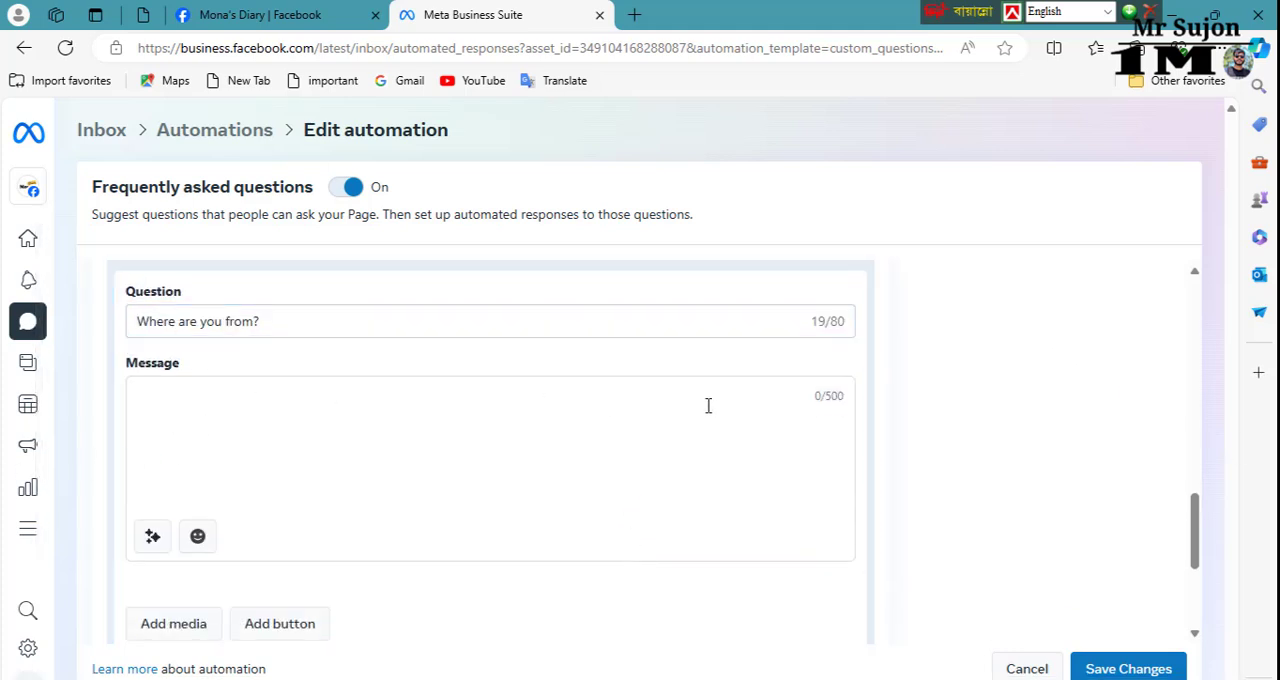
click(149, 395)
text(I)
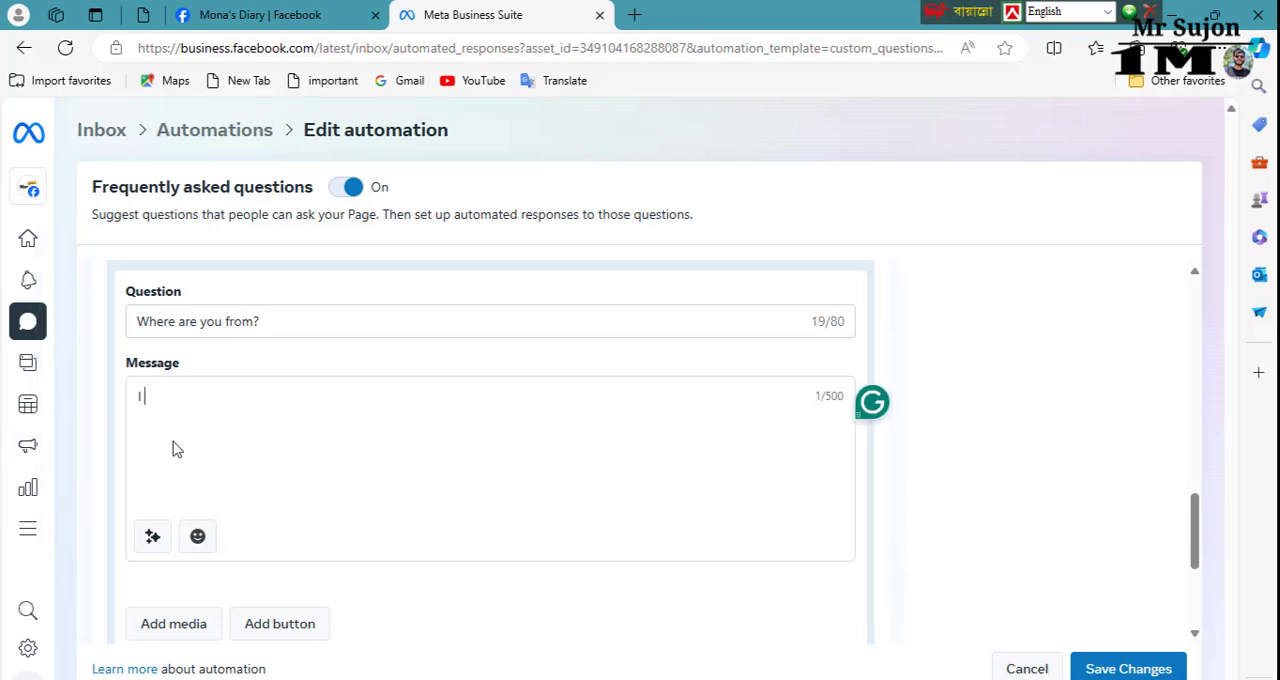
text( am from Na)
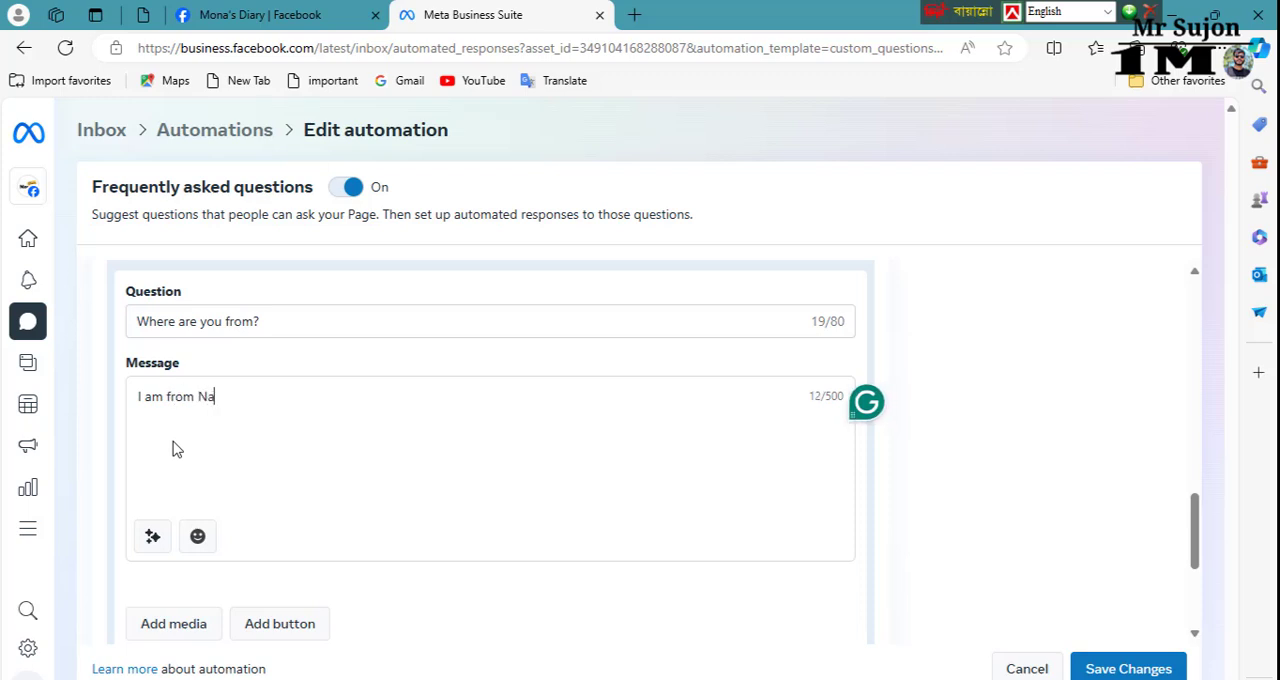
text(rayanganj.)
scroll(446, 500, down, 2)
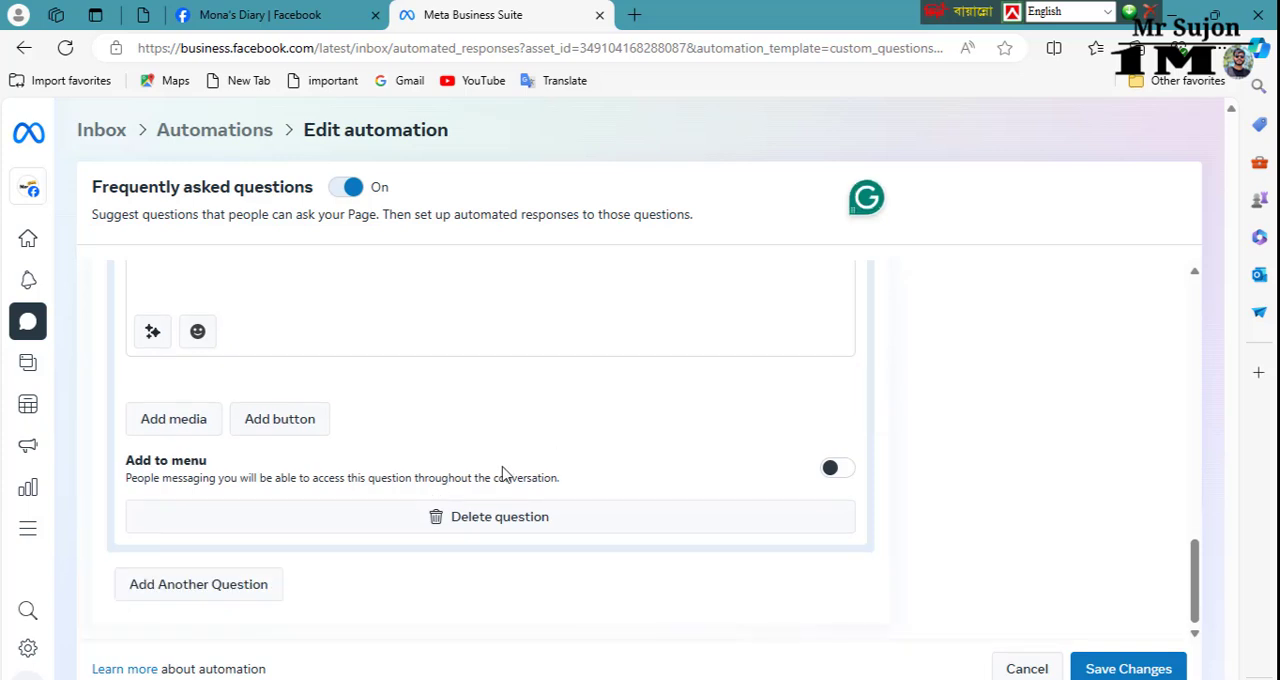
scroll(560, 458, up, 1)
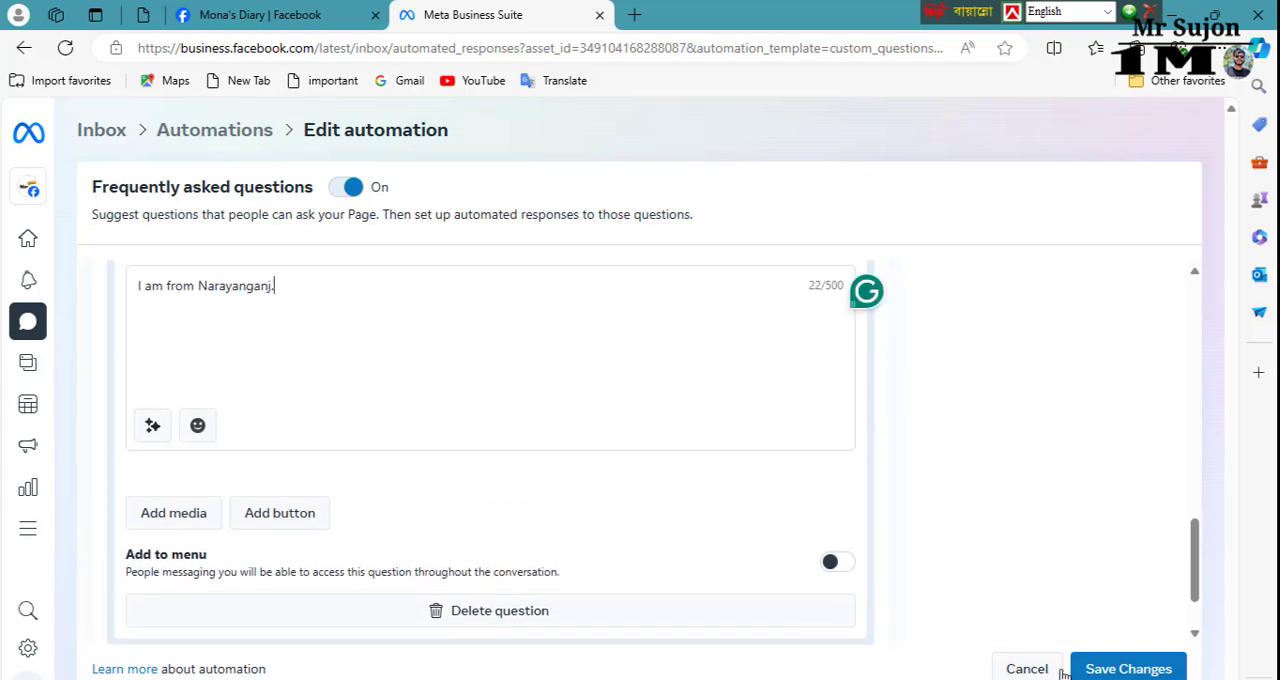
click(1133, 668)
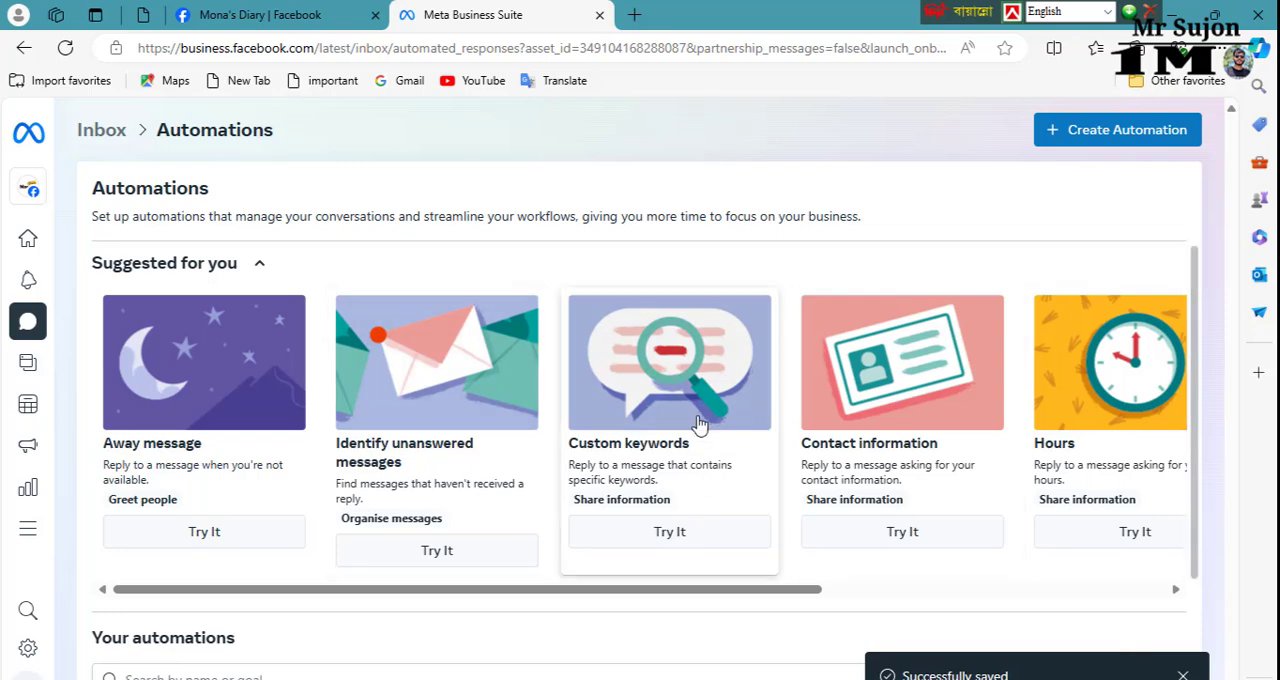
Step: Check the status of the listed automations and switch back to the Mona's Diary Page on Facebook
scroll(694, 500, down, 2)
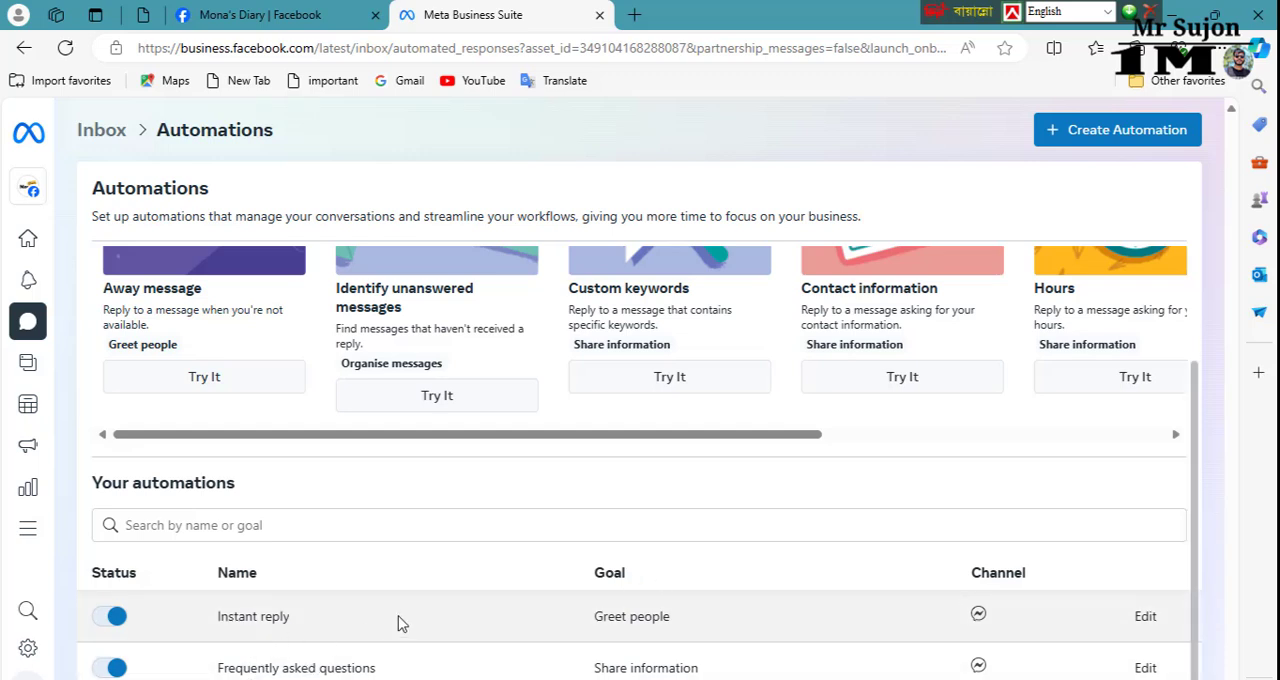
scroll(643, 520, up, 2)
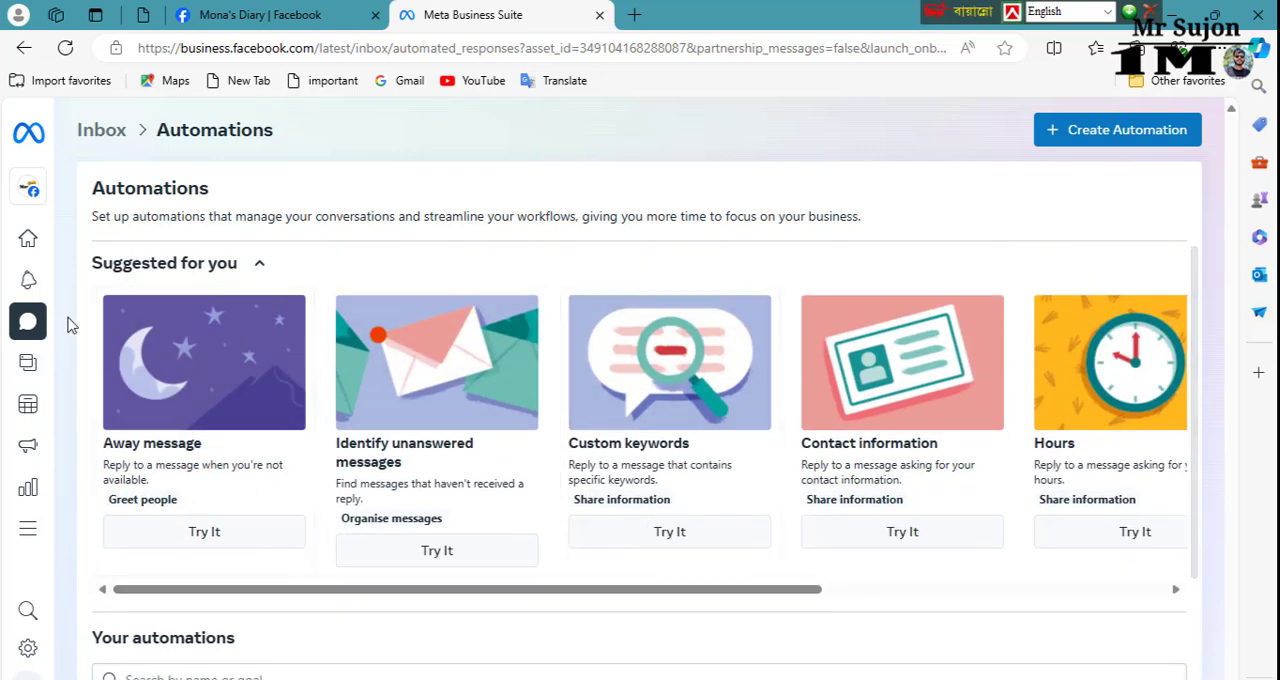
click(286, 14)
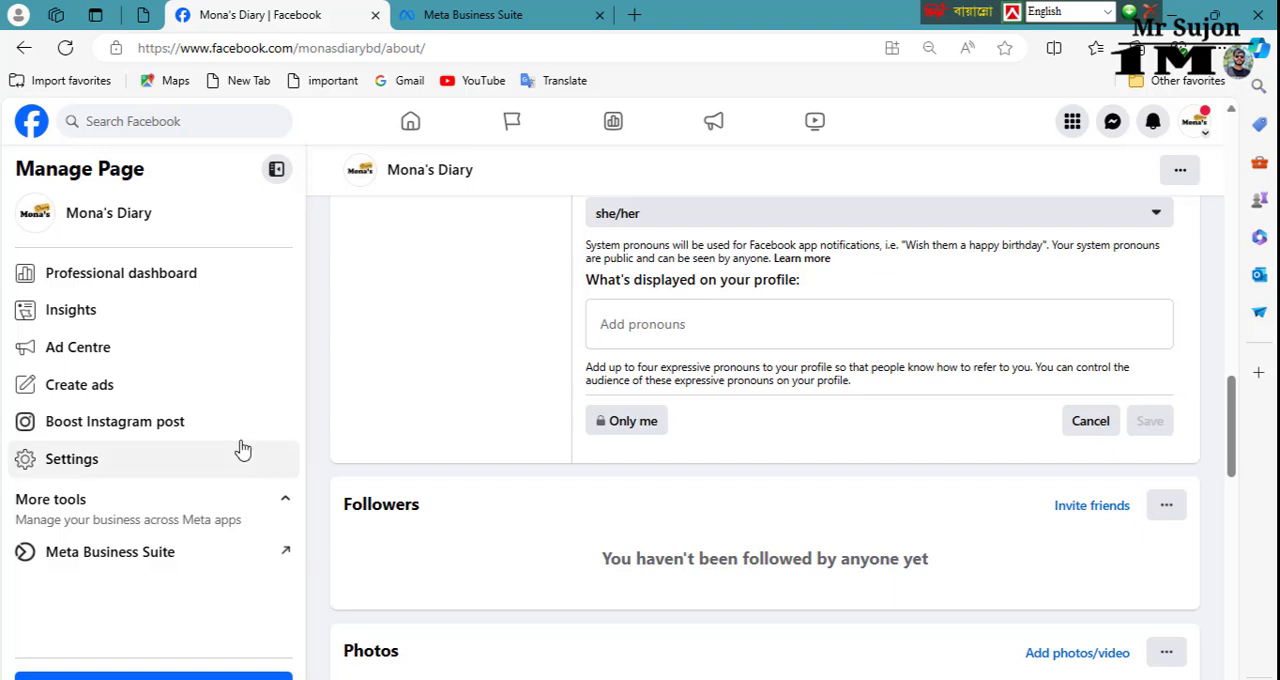
Step: Open the Followers and public content settings of the Mona's Diary Page
scroll(771, 469, down, 12)
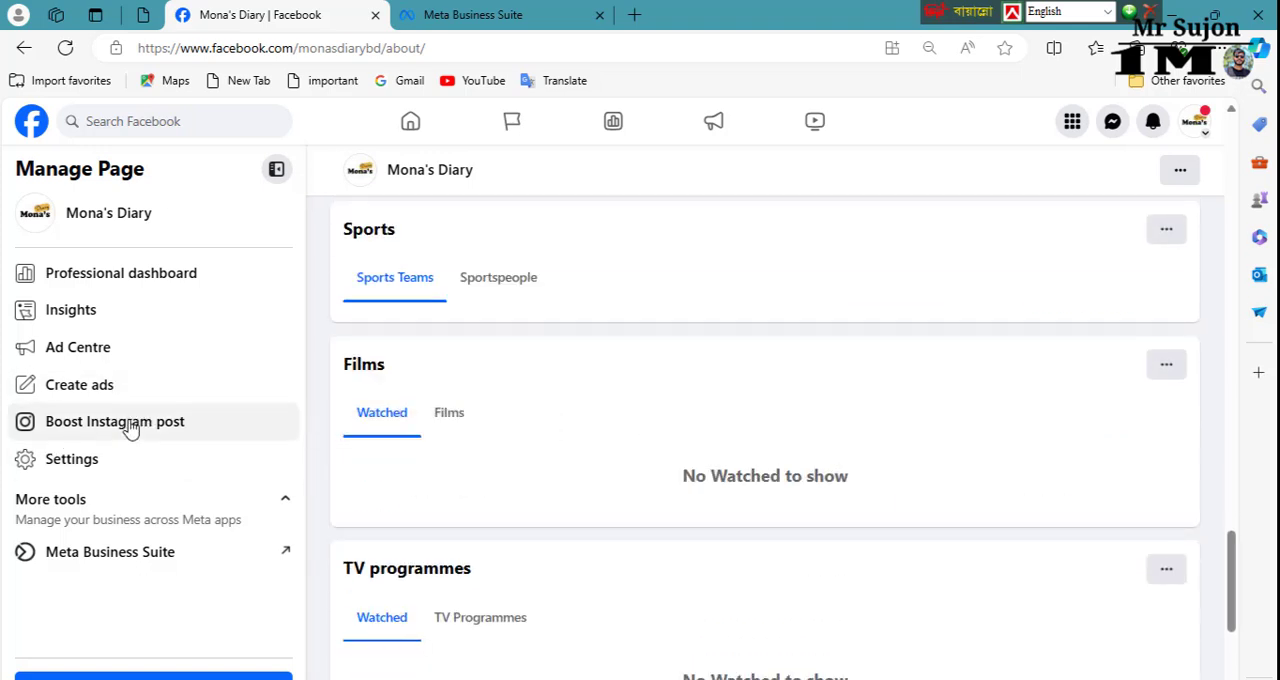
click(204, 467)
click(716, 152)
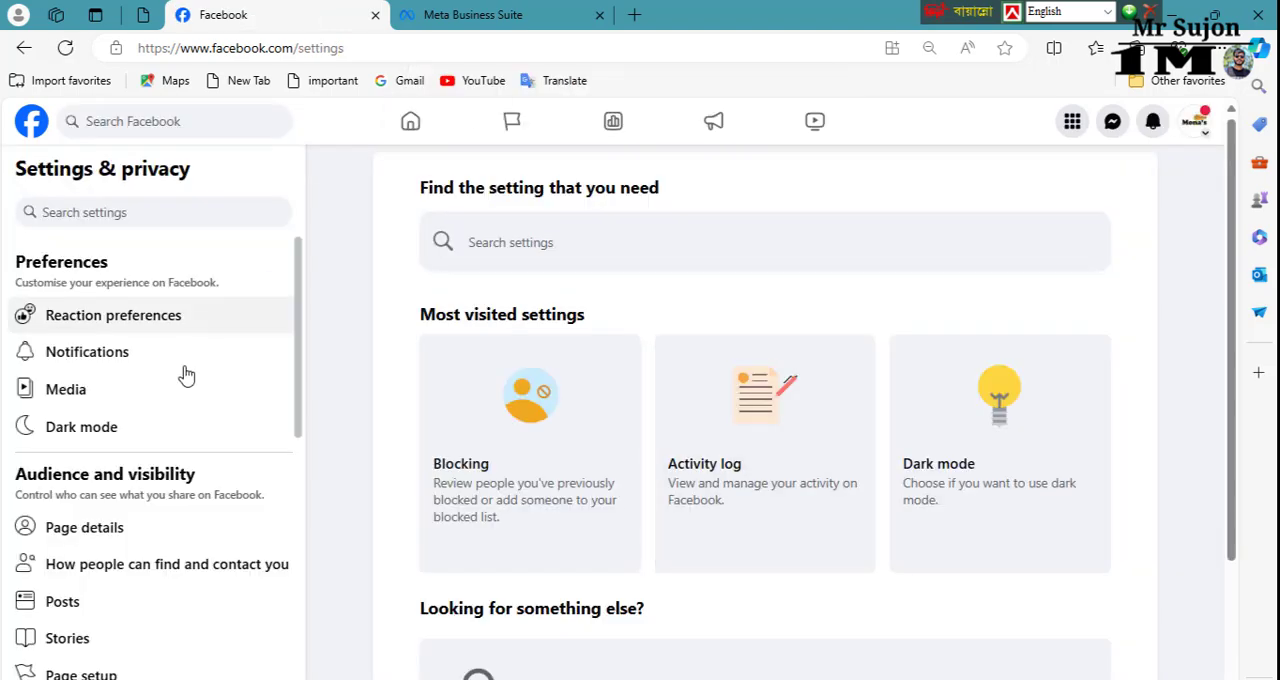
scroll(150, 450, down, 3)
click(80, 469)
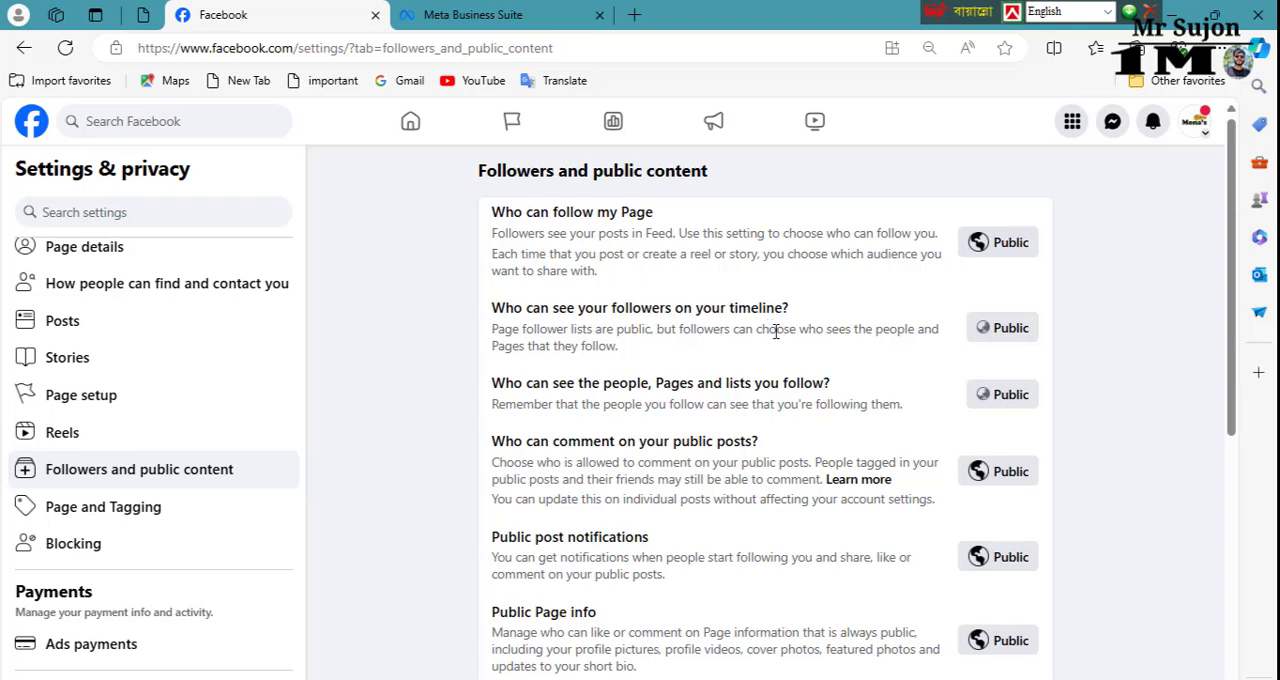
Step: Restrict who can see the Page's followers and the people, Pages and lists it follows to Only me
click(1008, 336)
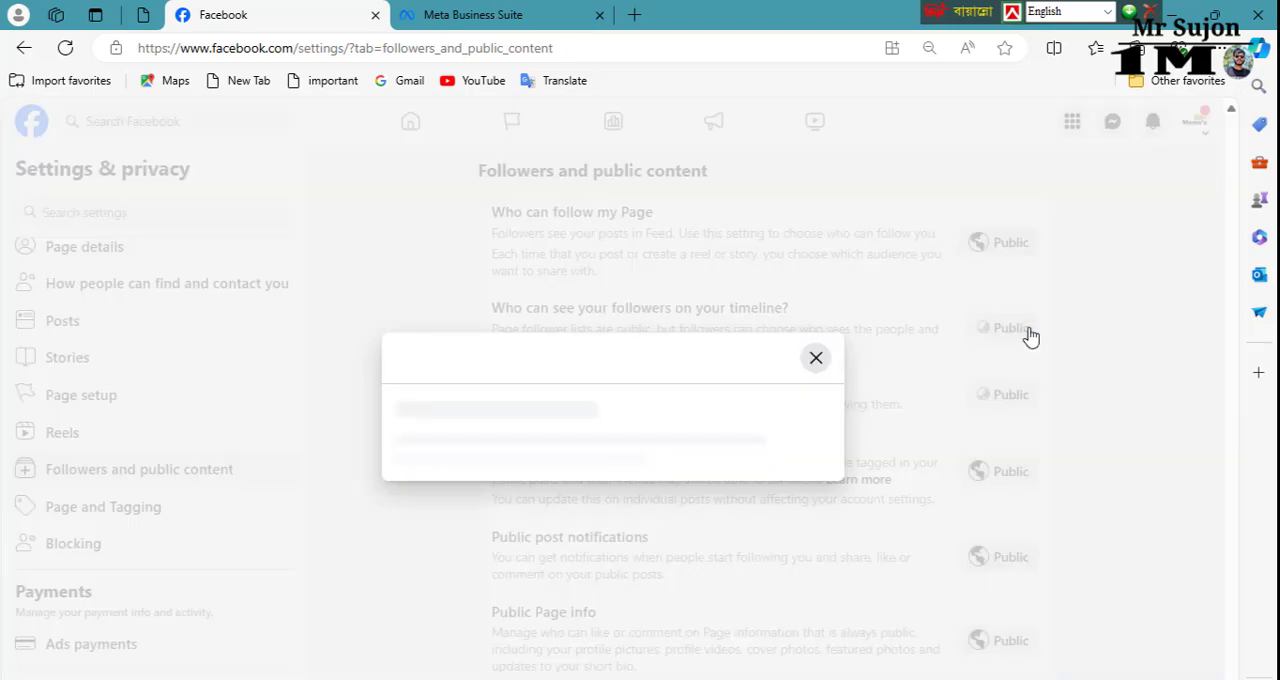
click(757, 478)
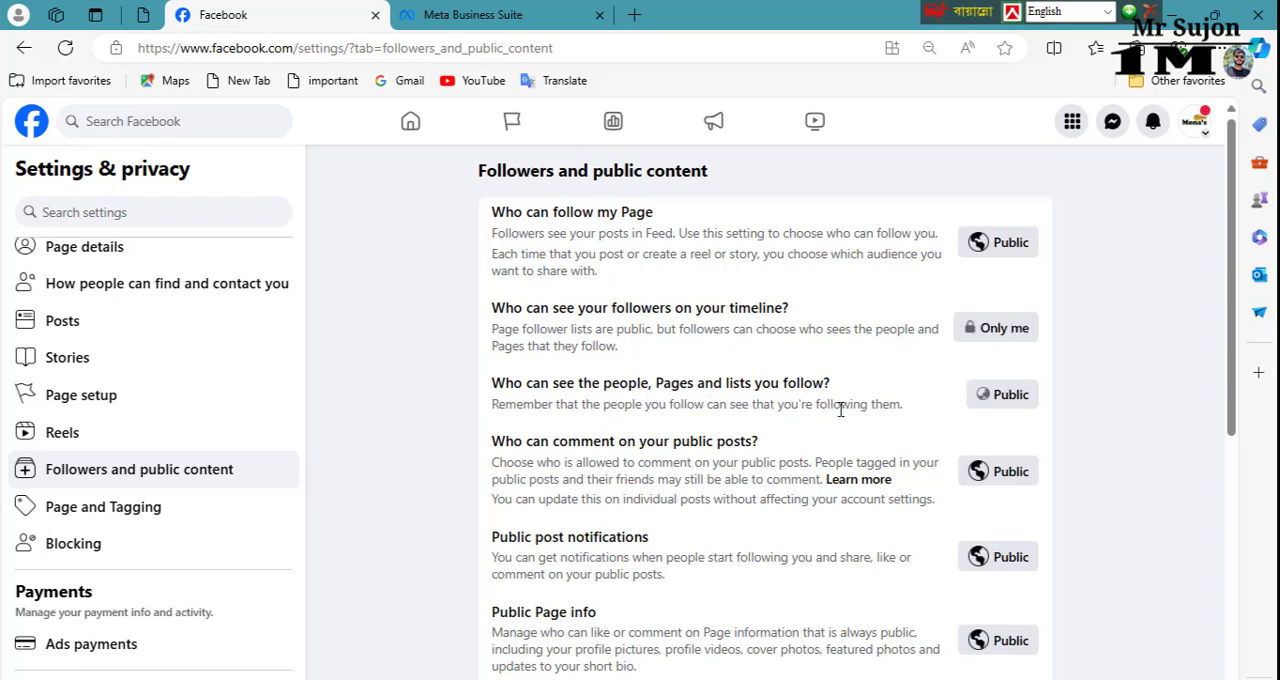
click(1025, 396)
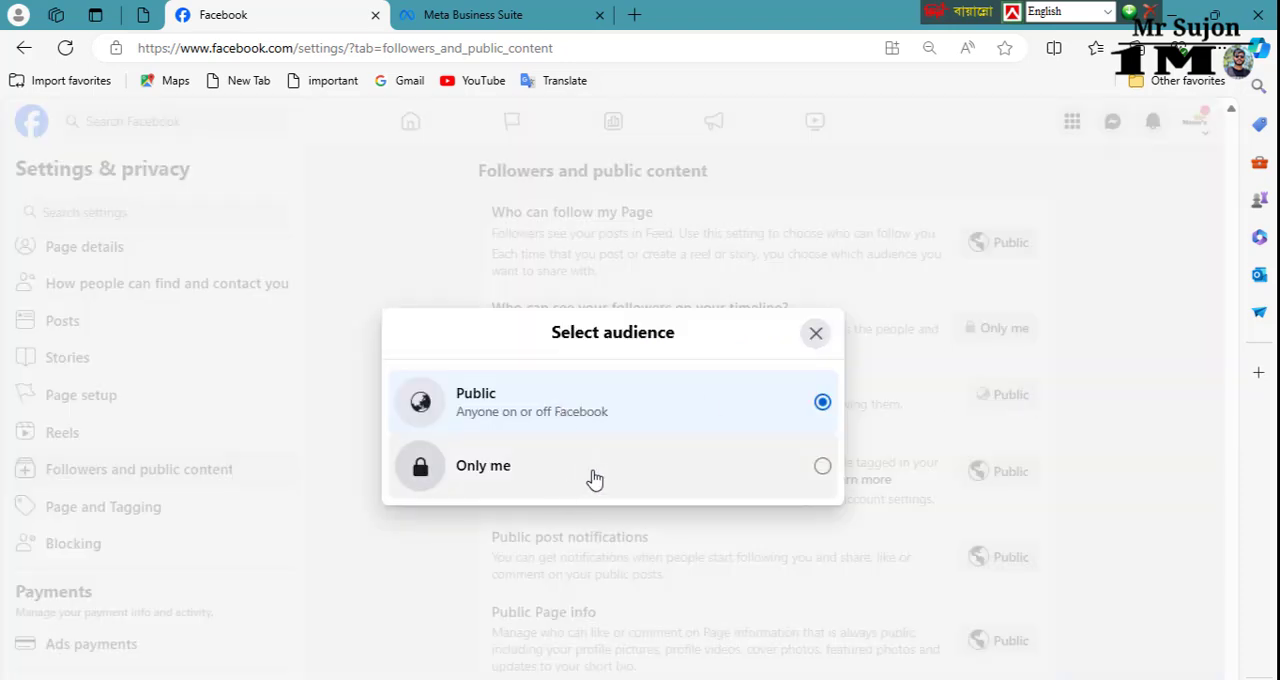
click(755, 470)
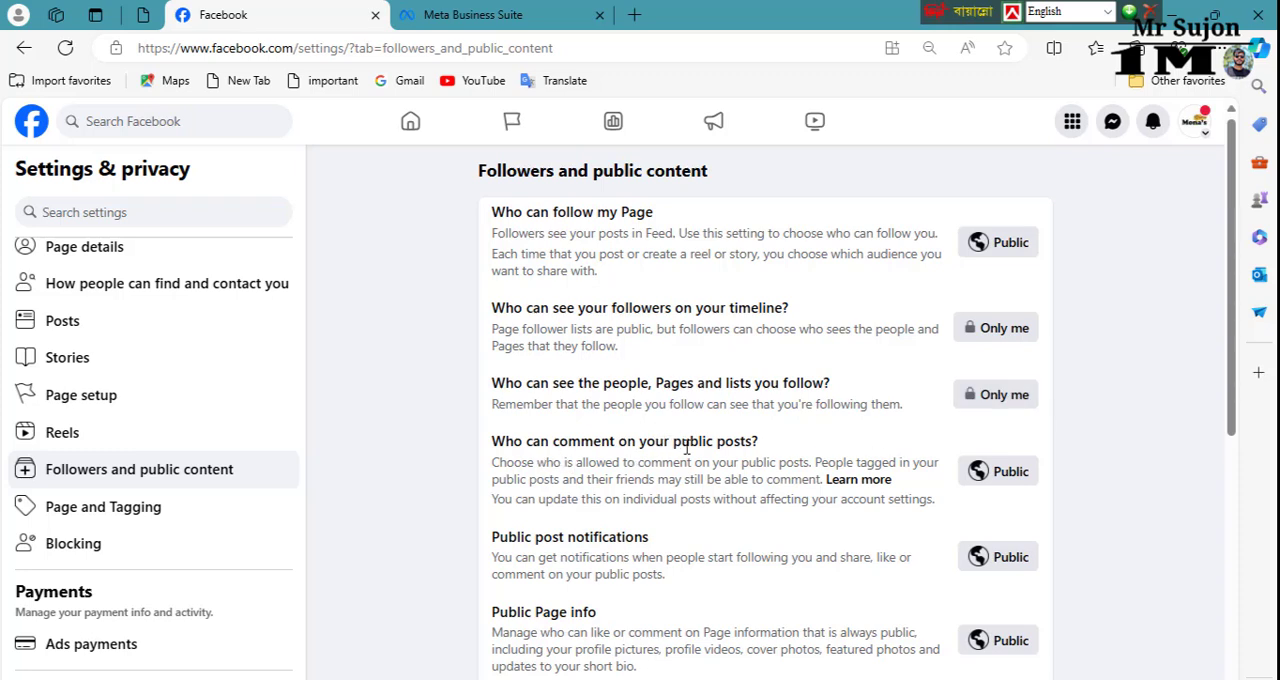
Step: In the Page and Tagging settings, set who can post on the Page to Only me
scroll(947, 509, down, 2)
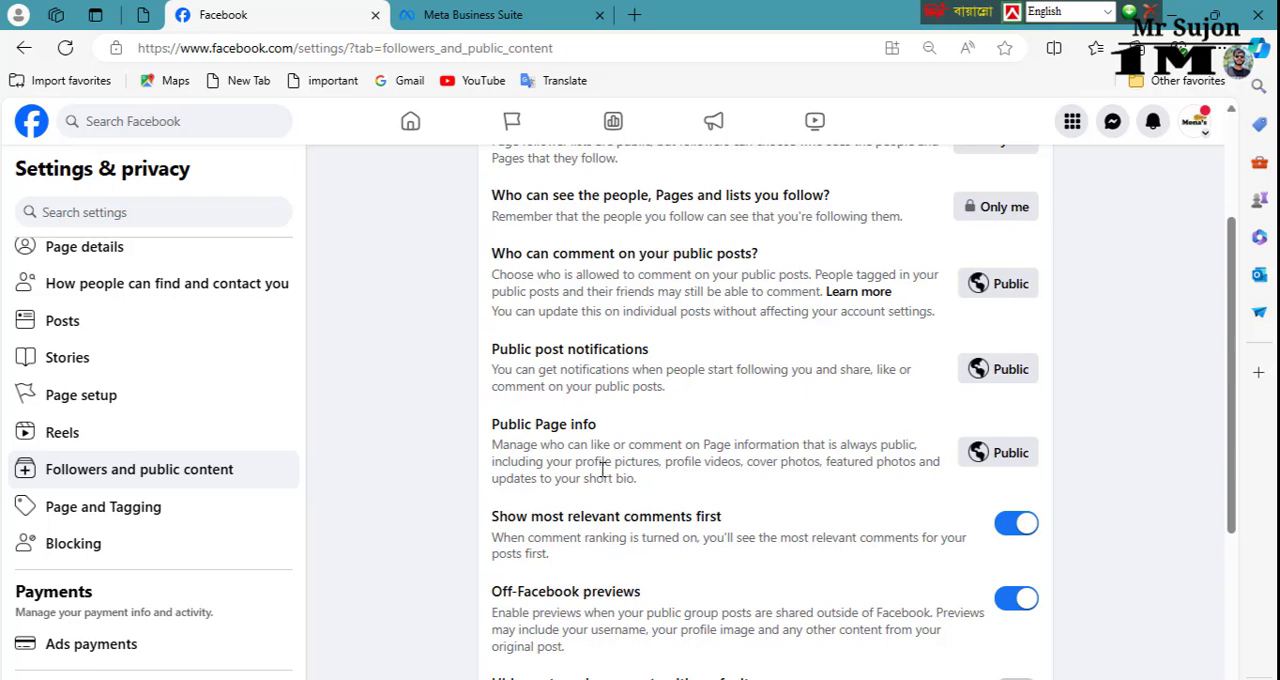
scroll(526, 486, down, 1)
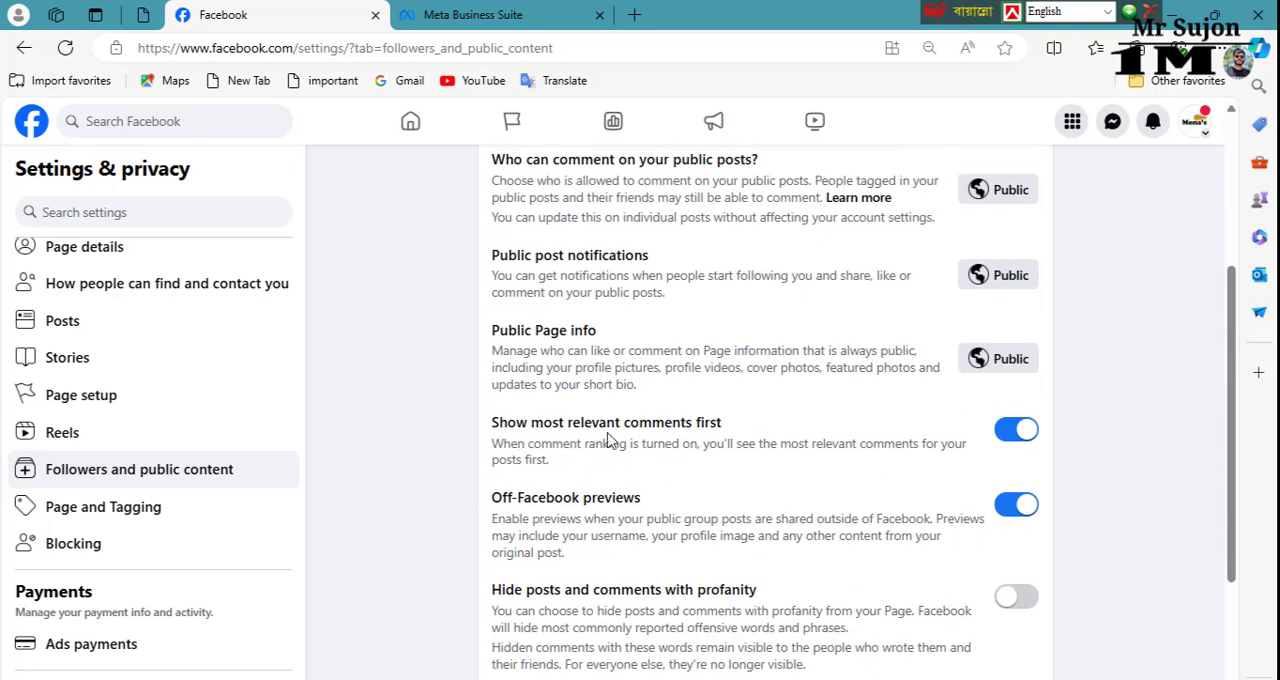
scroll(585, 530, down, 2)
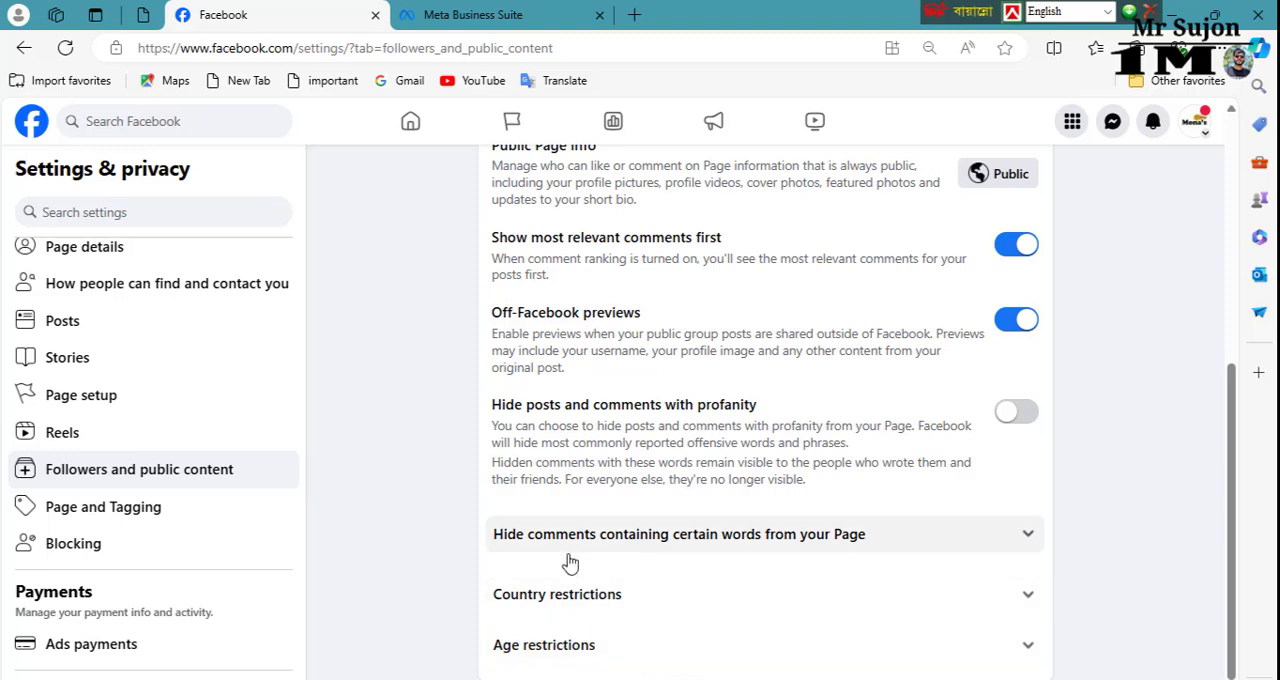
click(98, 514)
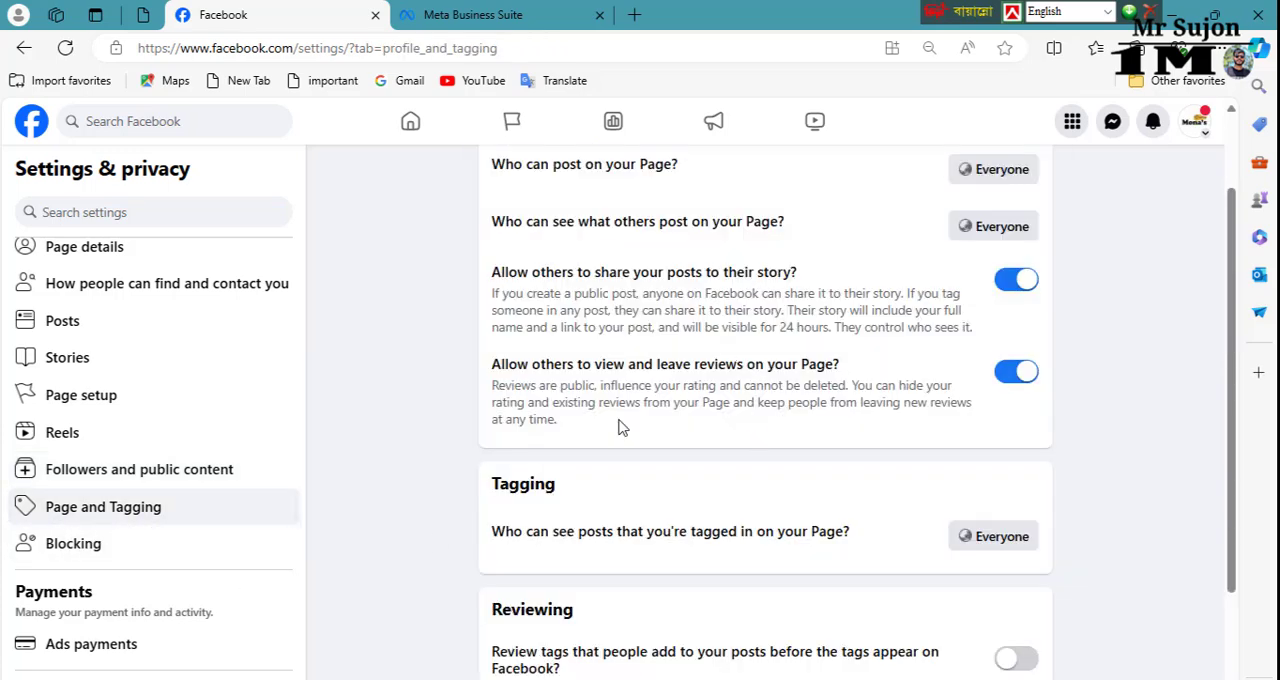
scroll(671, 531, up, 1)
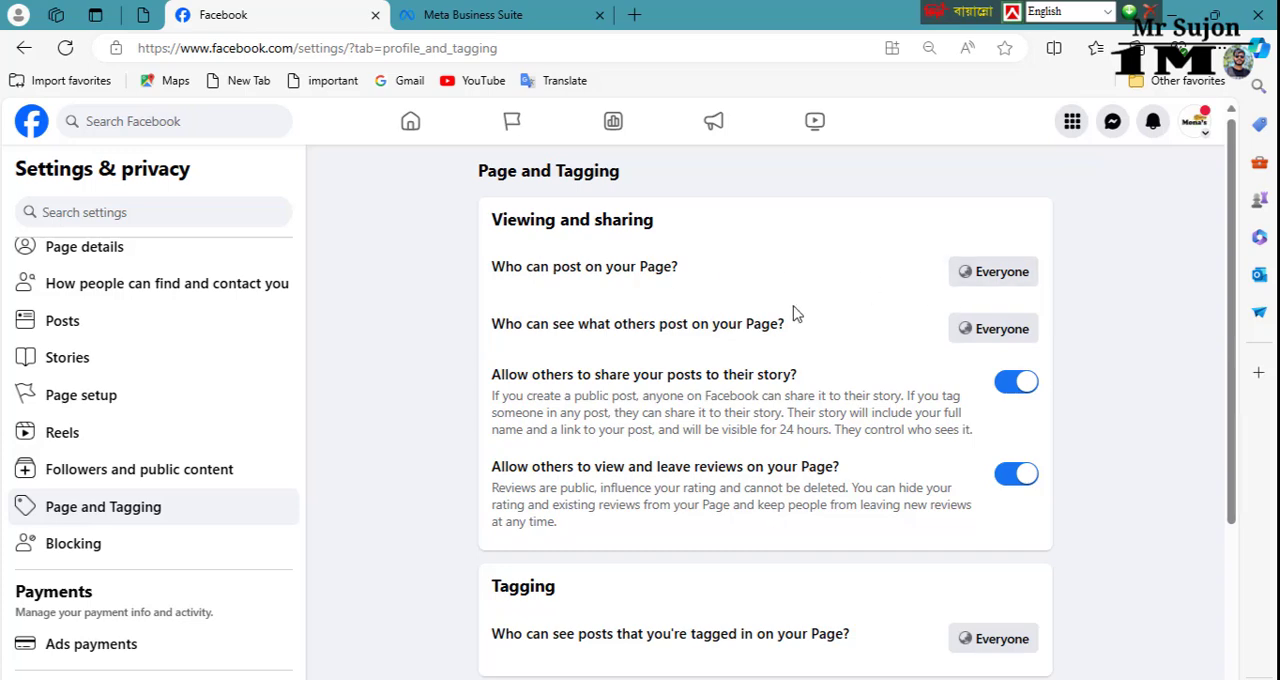
click(1001, 274)
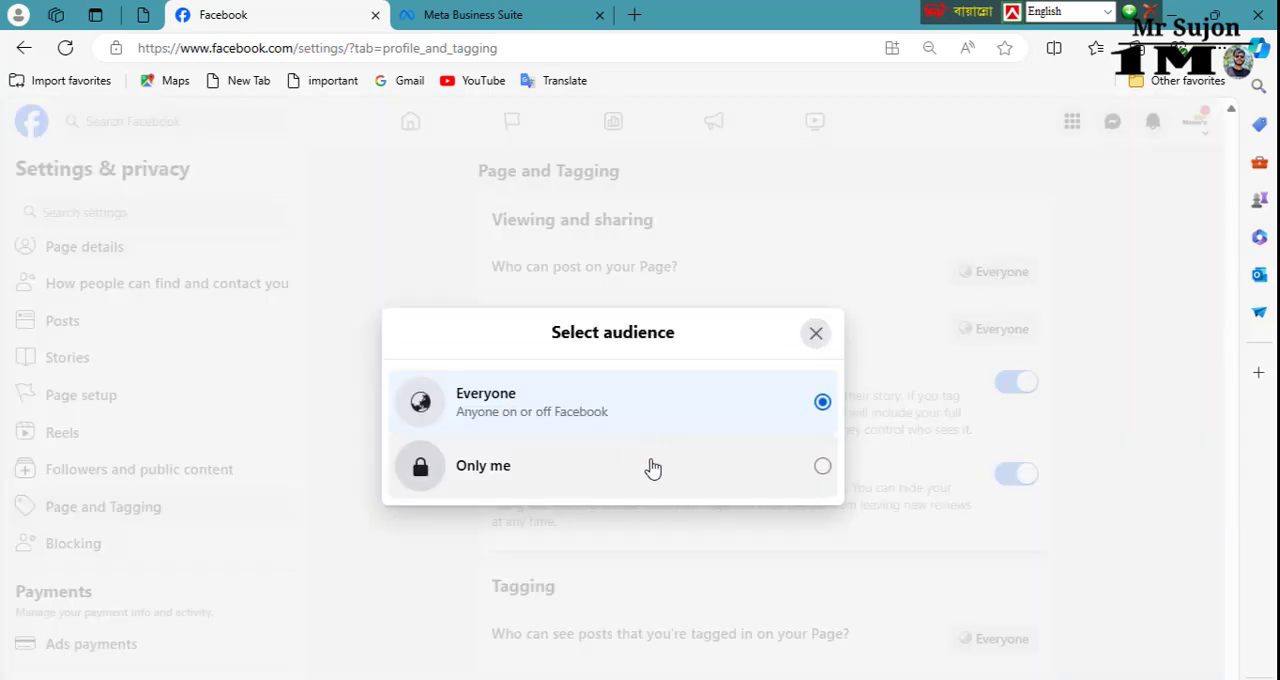
click(695, 478)
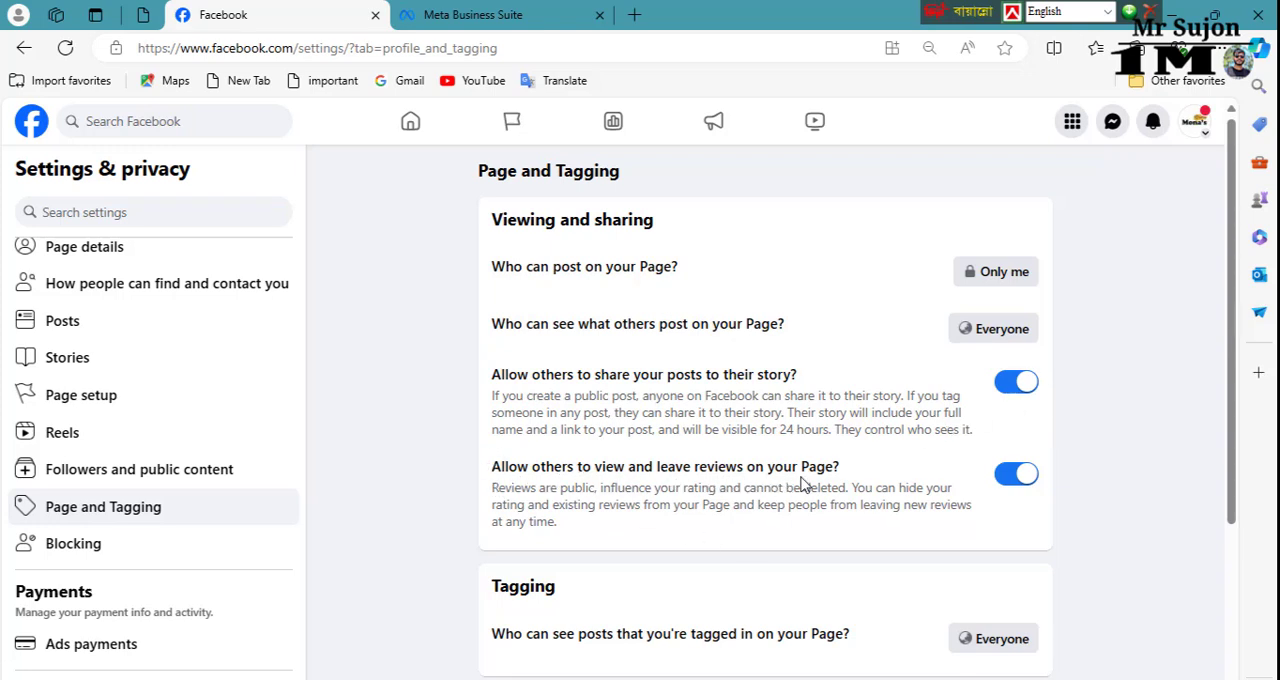
Step: Limit who can see posts the Page is tagged in to Only me and enable reviewing tags people add to its posts
scroll(757, 529, down, 1)
scroll(785, 515, down, 1)
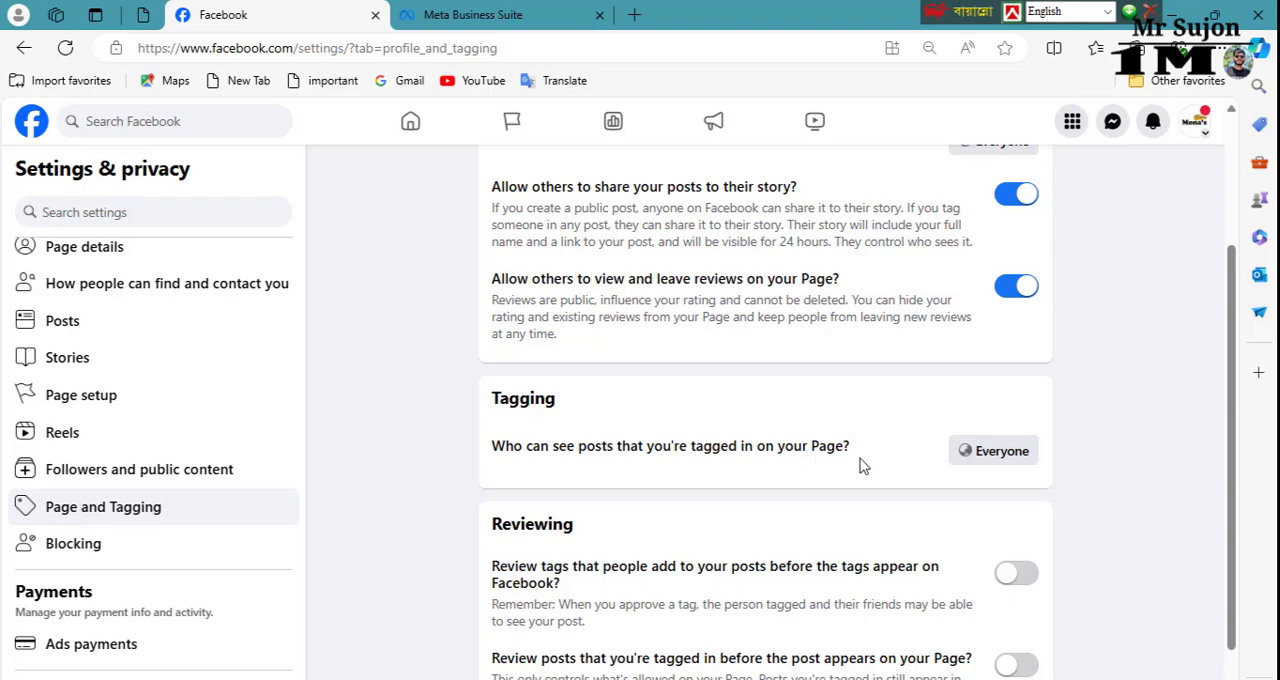
click(1015, 460)
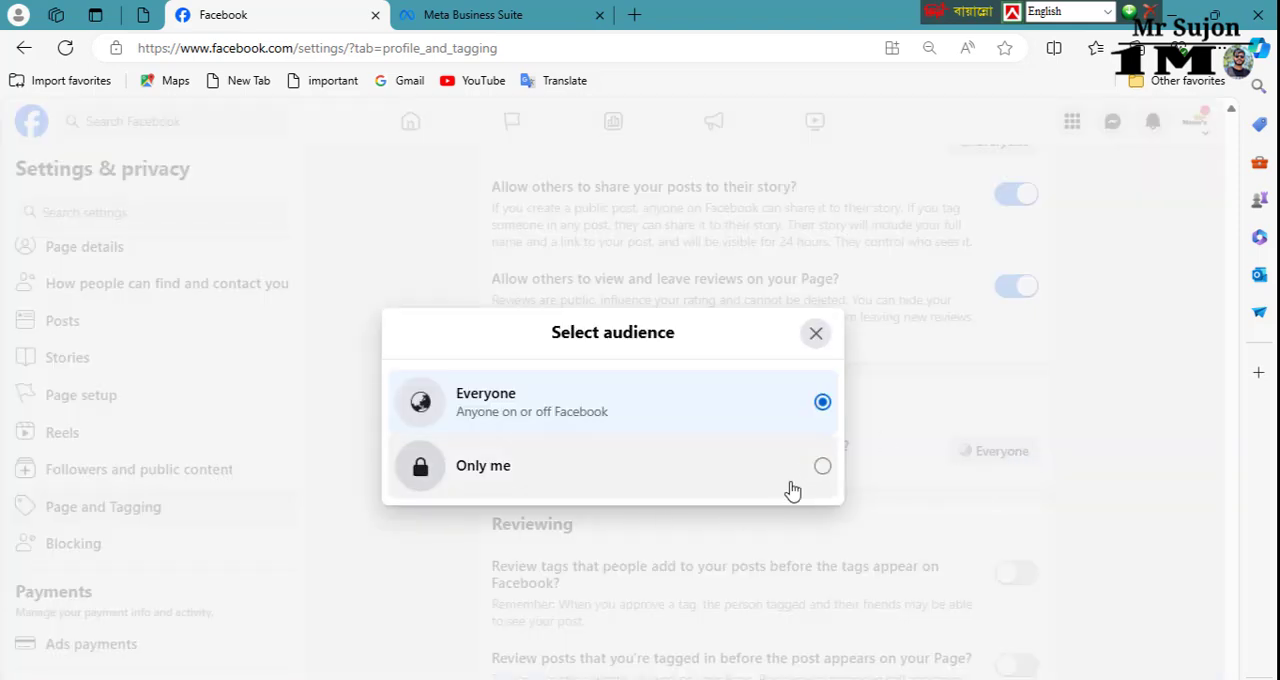
click(822, 468)
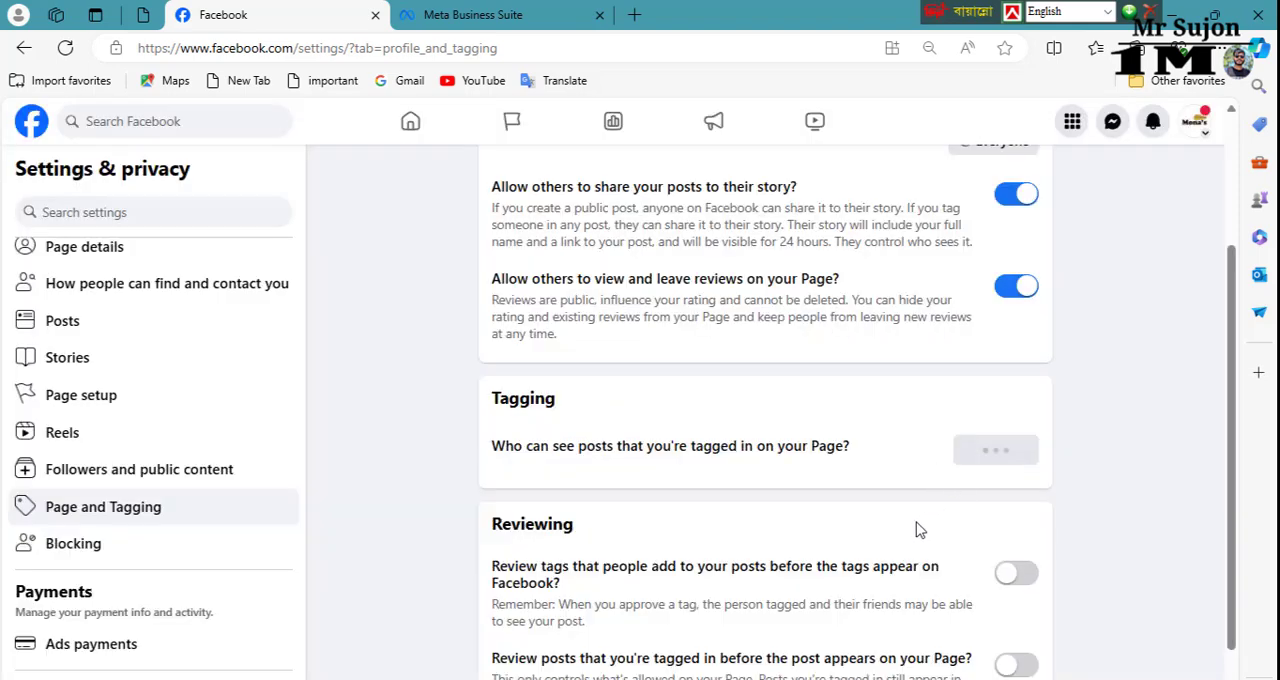
scroll(533, 558, down, 1)
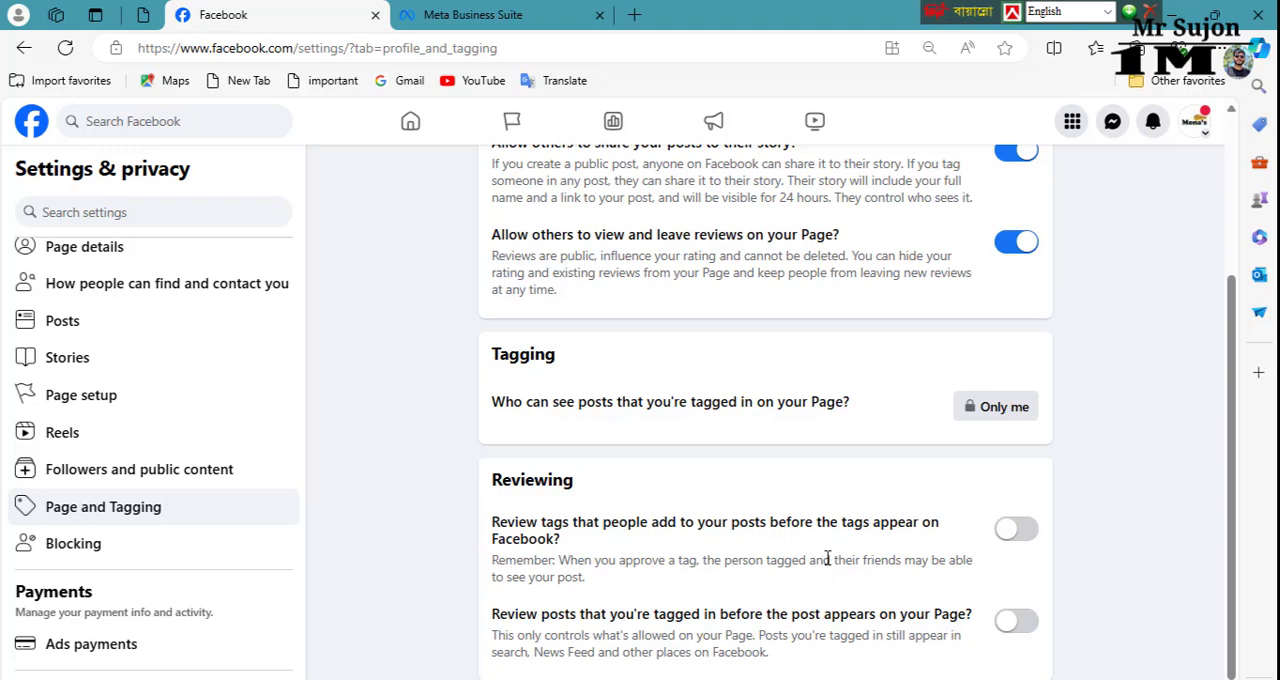
click(1016, 533)
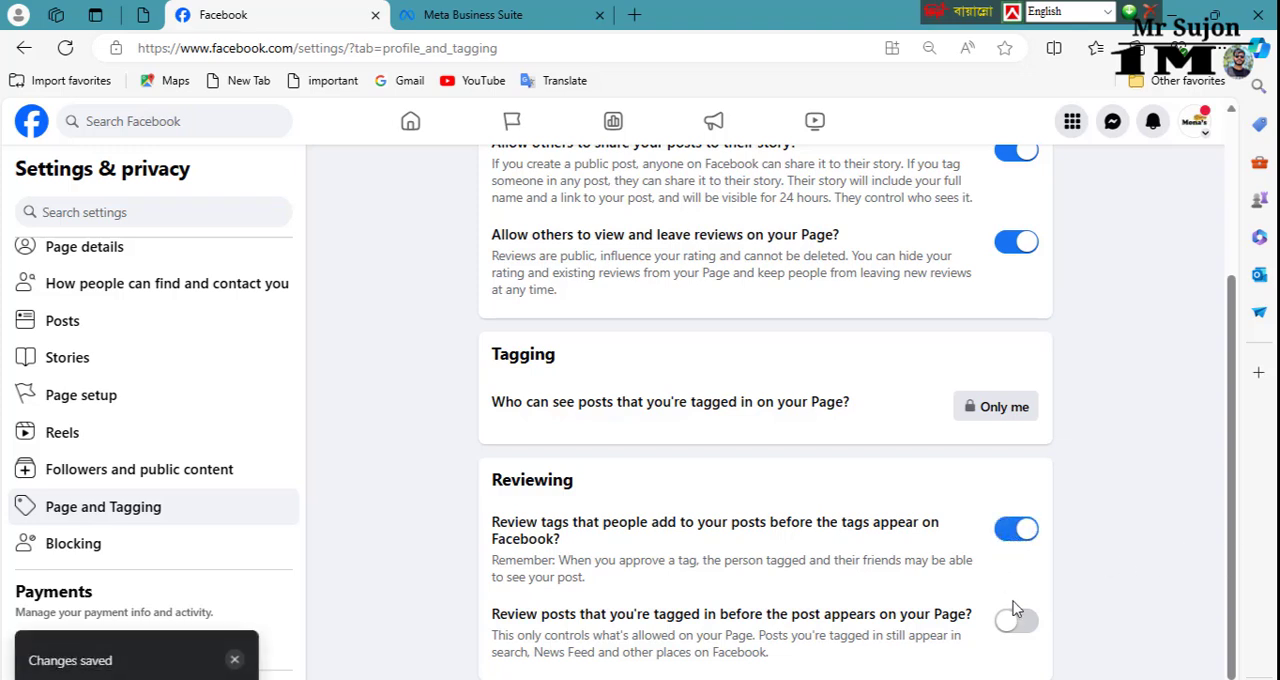
Step: Examine the Page deactivation and deletion options under Access and control, return to the settings and look over the remaining categories
scroll(69, 491, down, 2)
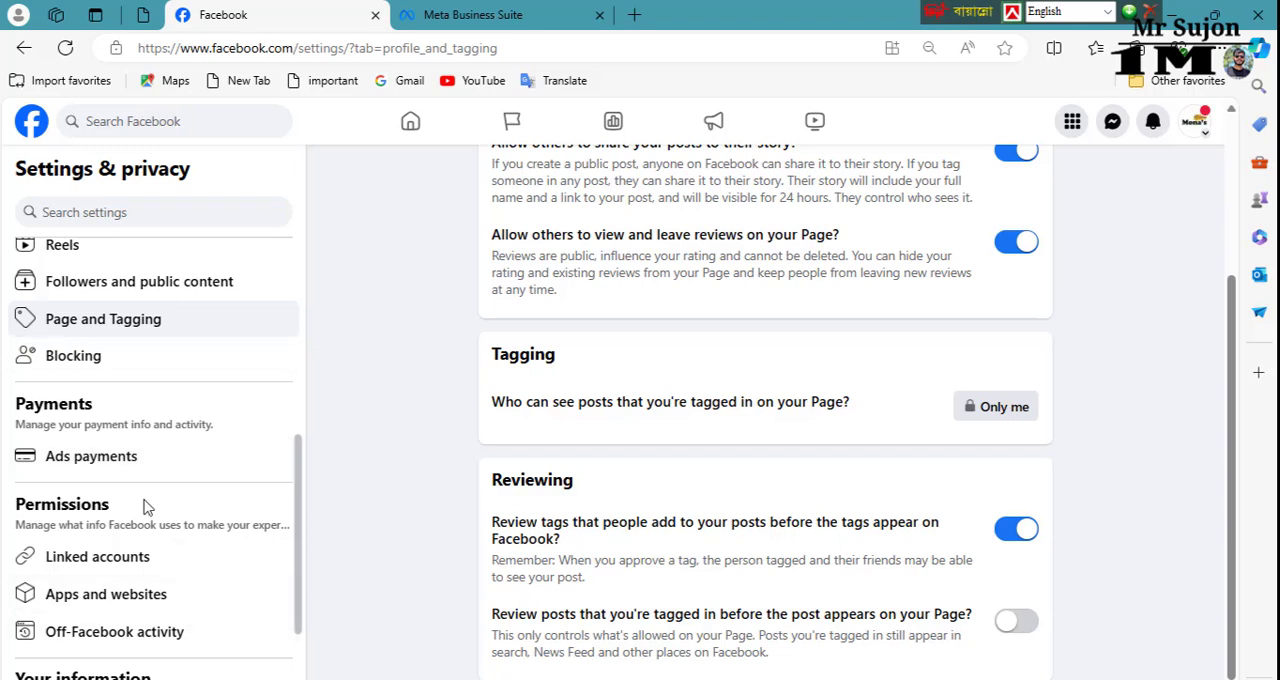
scroll(165, 540, down, 1)
scroll(148, 498, down, 1)
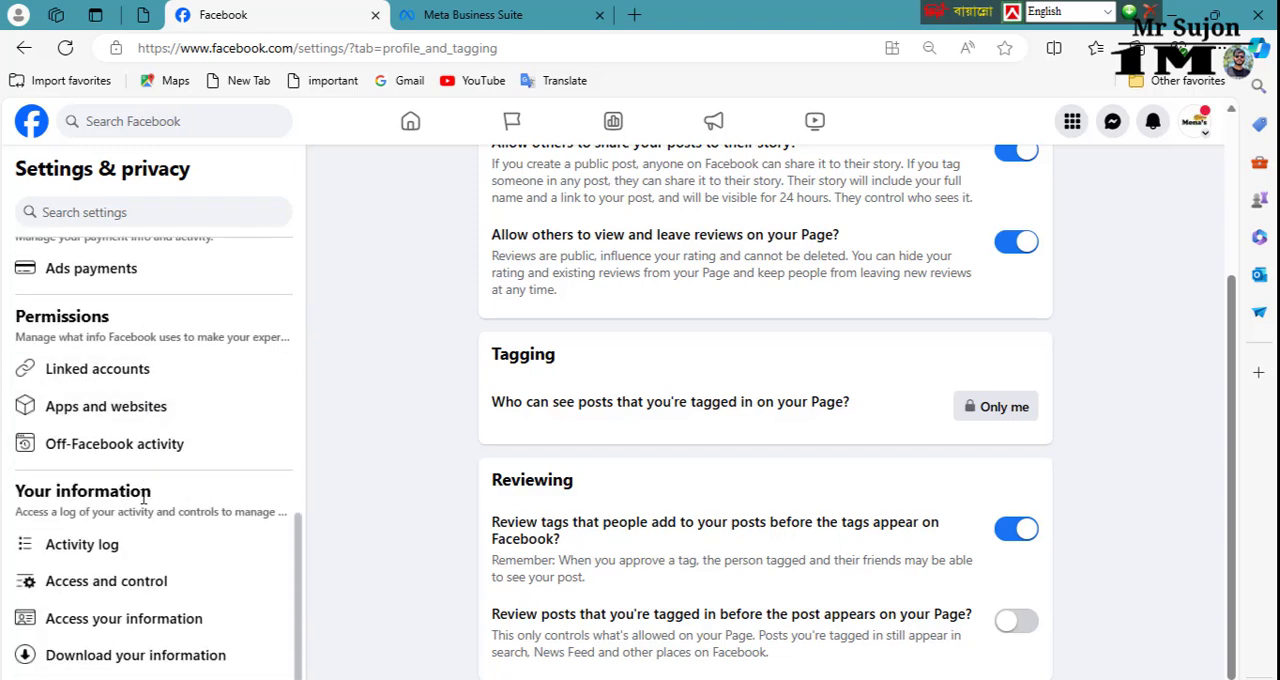
scroll(190, 520, down, 2)
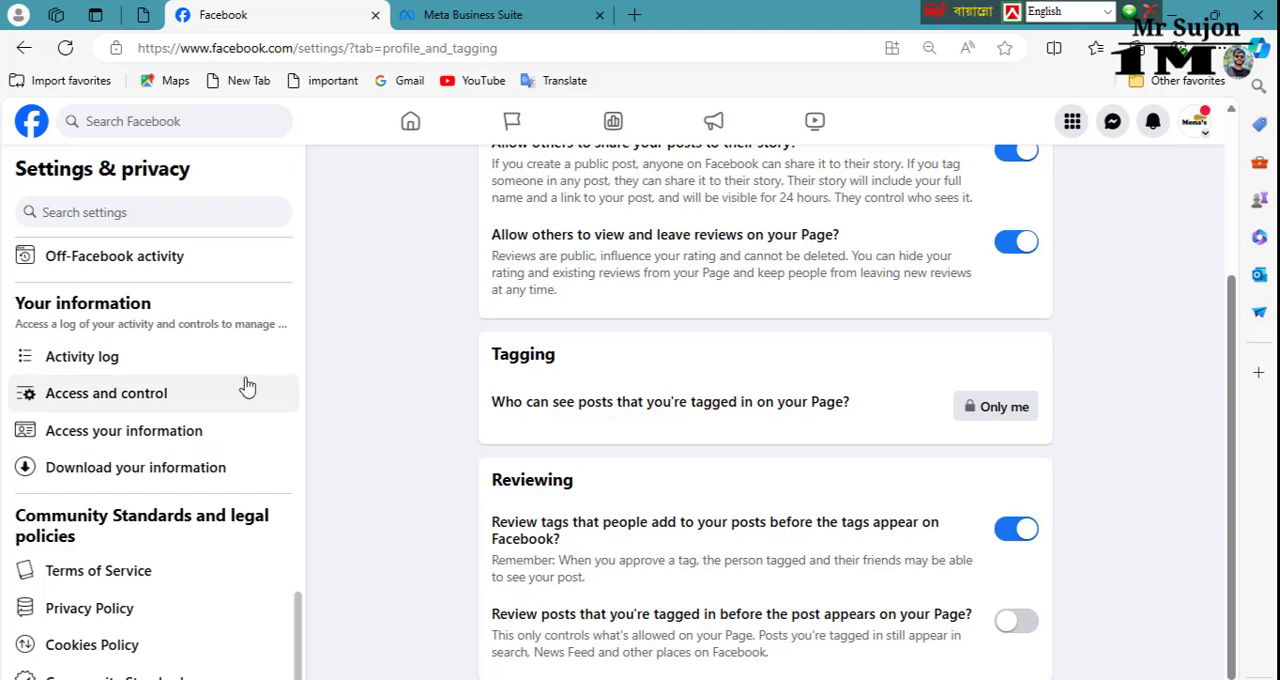
click(178, 405)
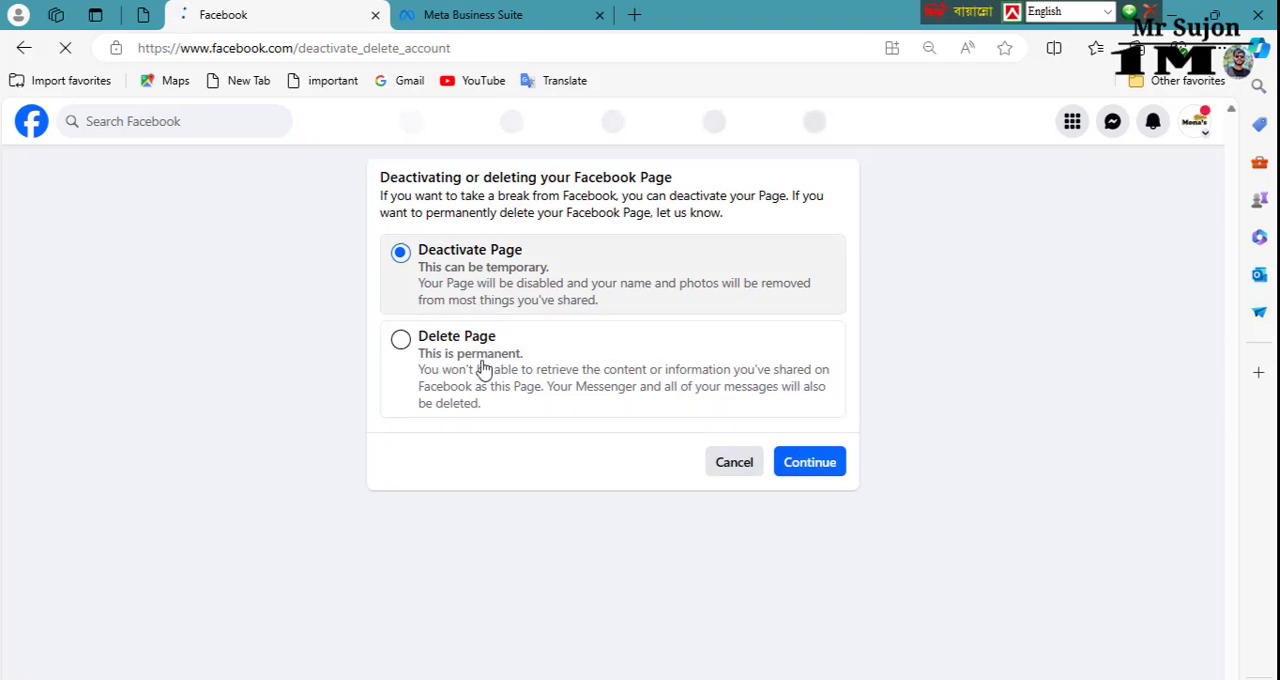
click(24, 48)
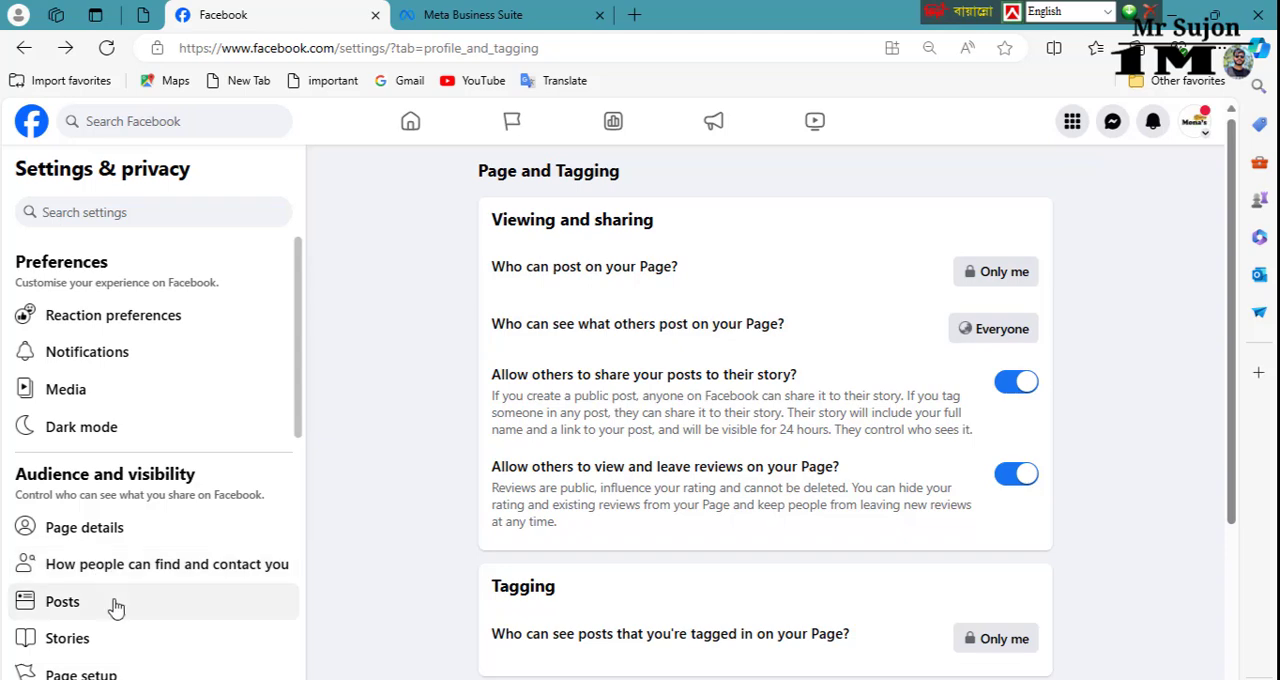
scroll(117, 600, down, 6)
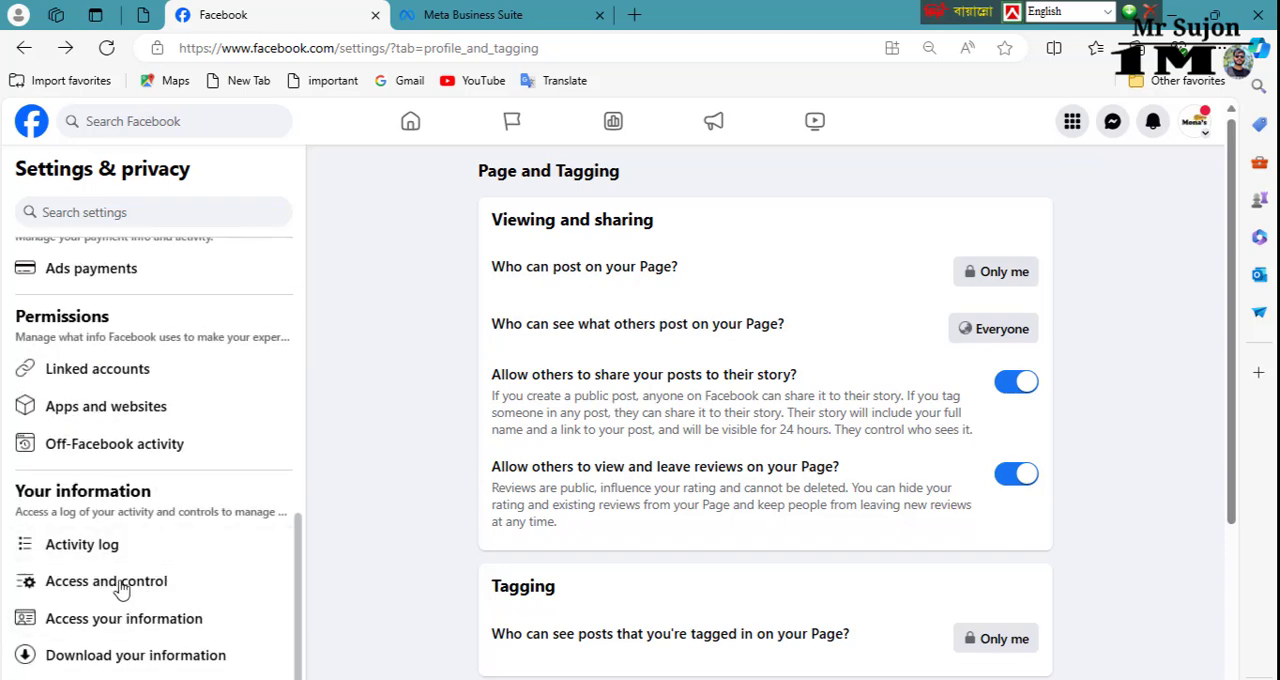
scroll(126, 609, down, 2)
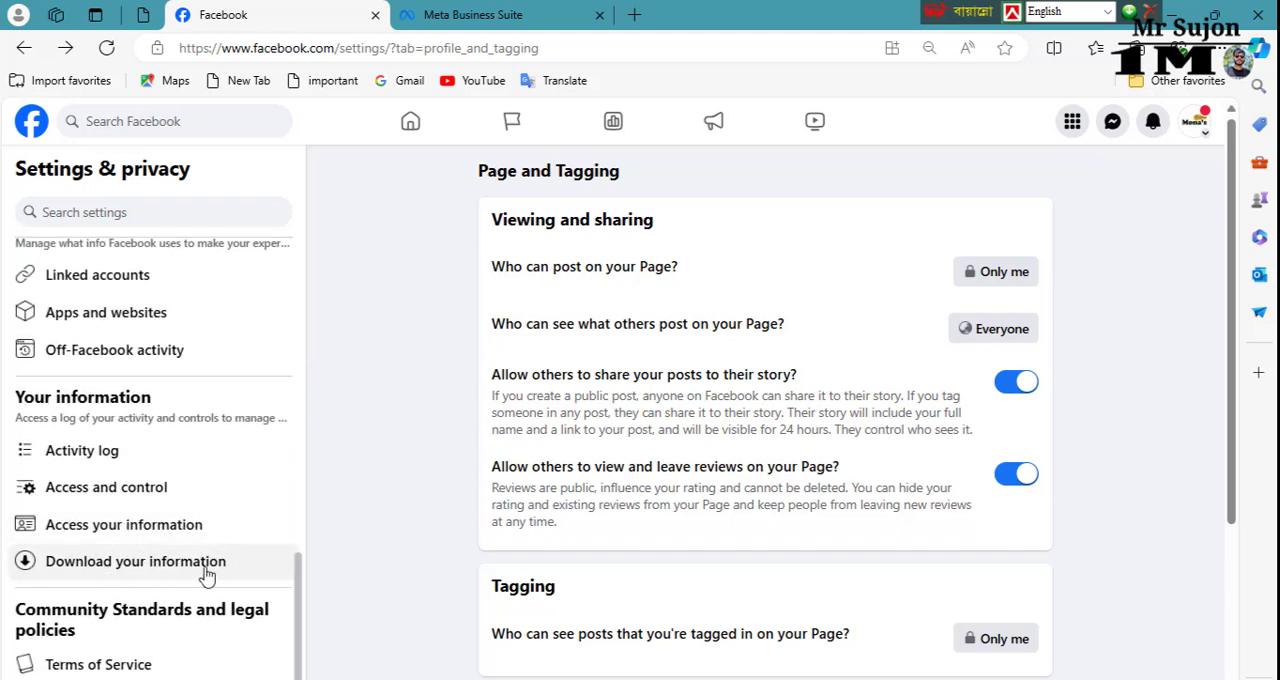
scroll(207, 575, down, 1)
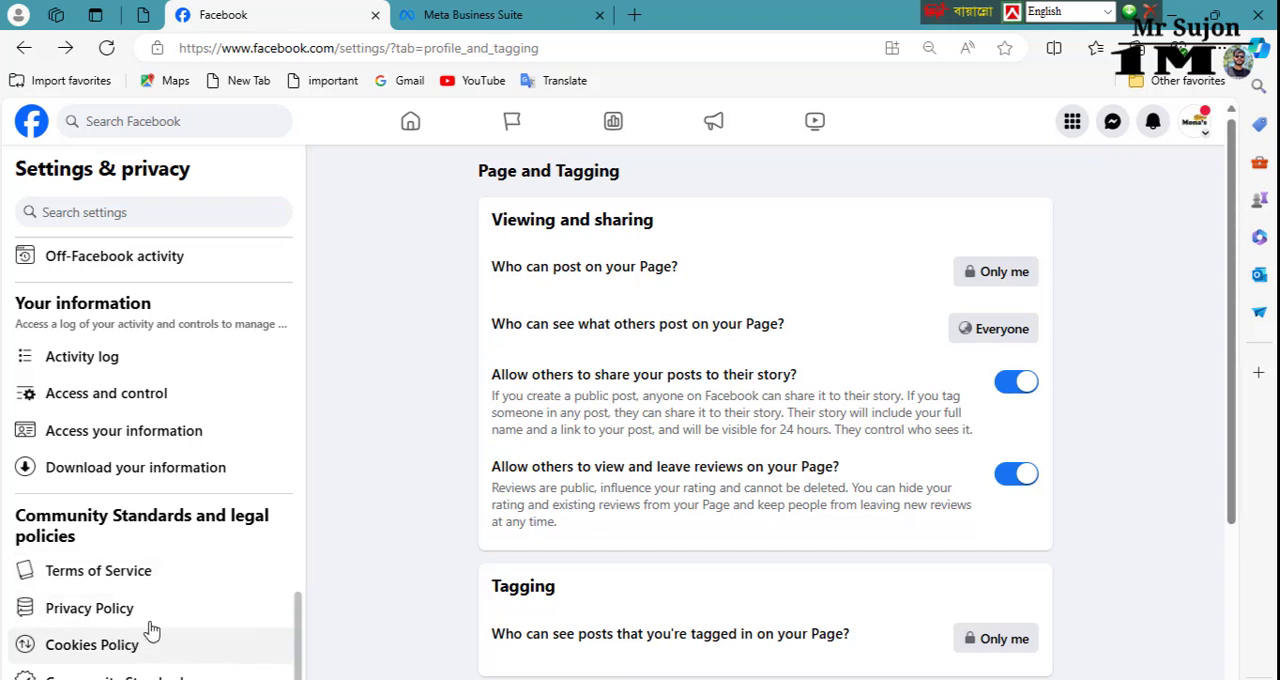